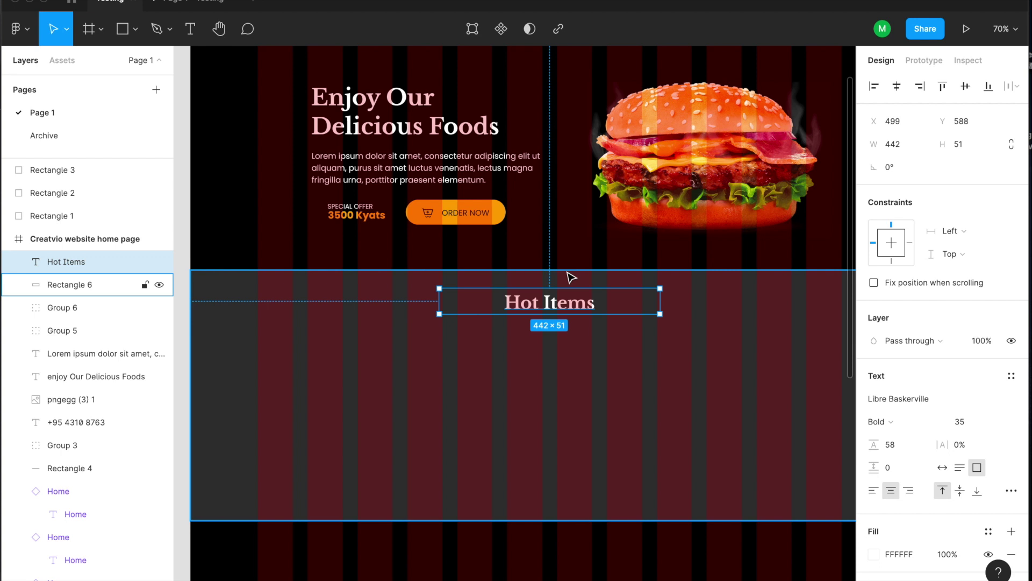
Check the spacing around the Hot Items heading and move it down to Y 596.
key(alt)
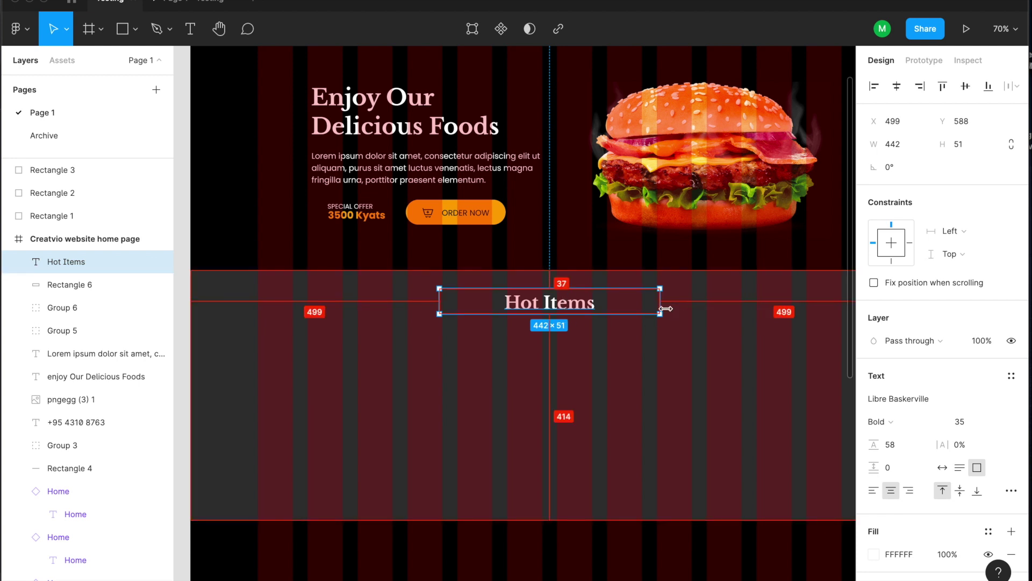
click(539, 376)
drag(579, 311, 583, 317)
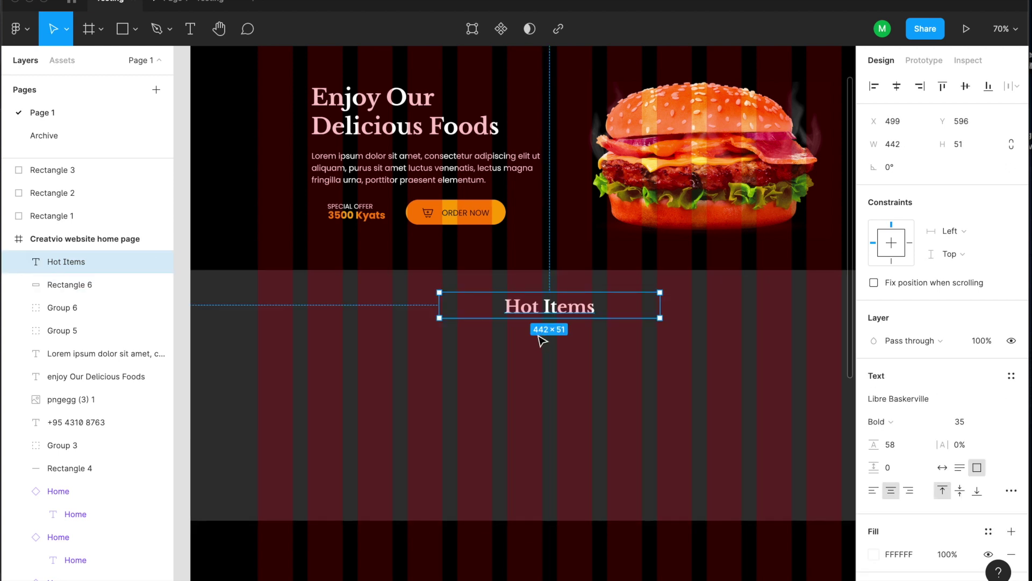
Extend the dark background rectangle of the Hot Items section downward to about 543 px high.
scroll(606, 364, down, 2)
click(581, 376)
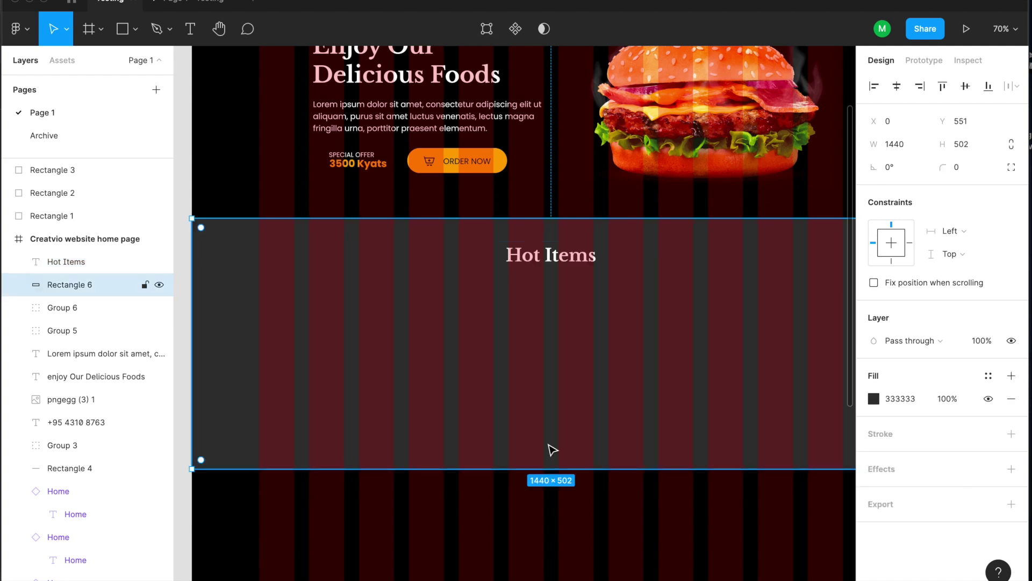
scroll(528, 387, down, 3)
drag(546, 436, 546, 447)
click(798, 394)
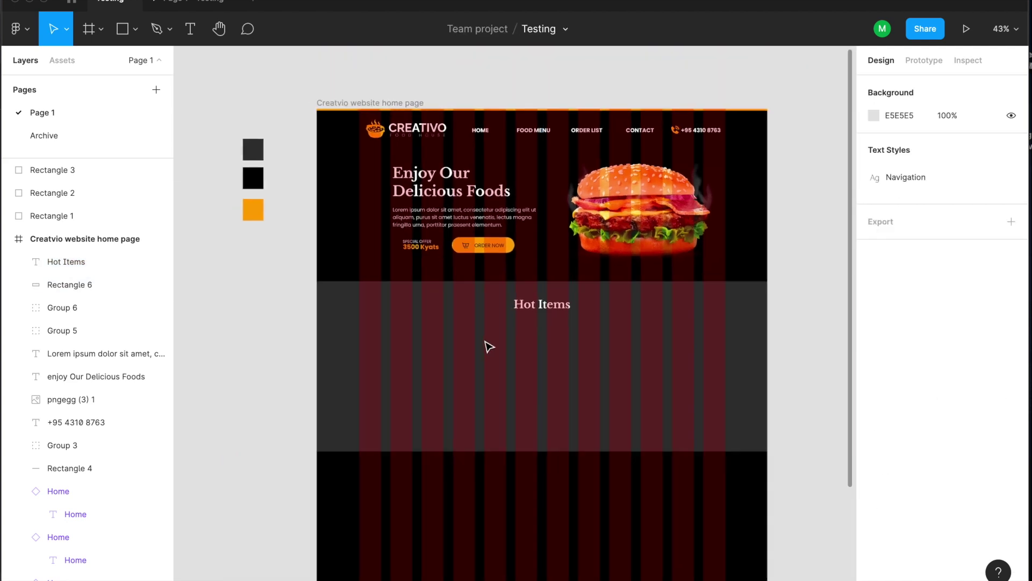
Preview the home page in the prototype view and return to the design.
scroll(489, 346, up, 3)
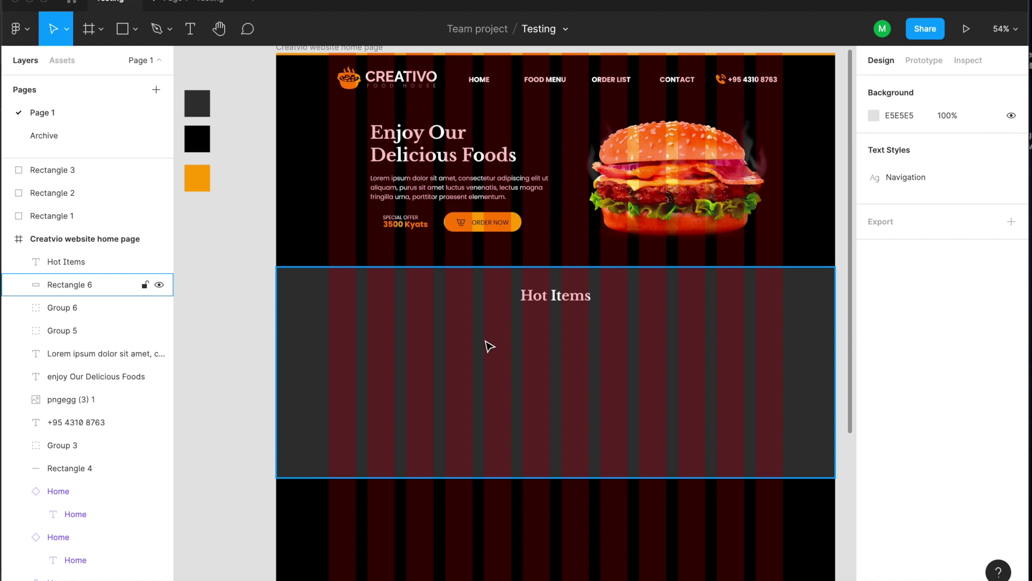
scroll(474, 168, up, 3)
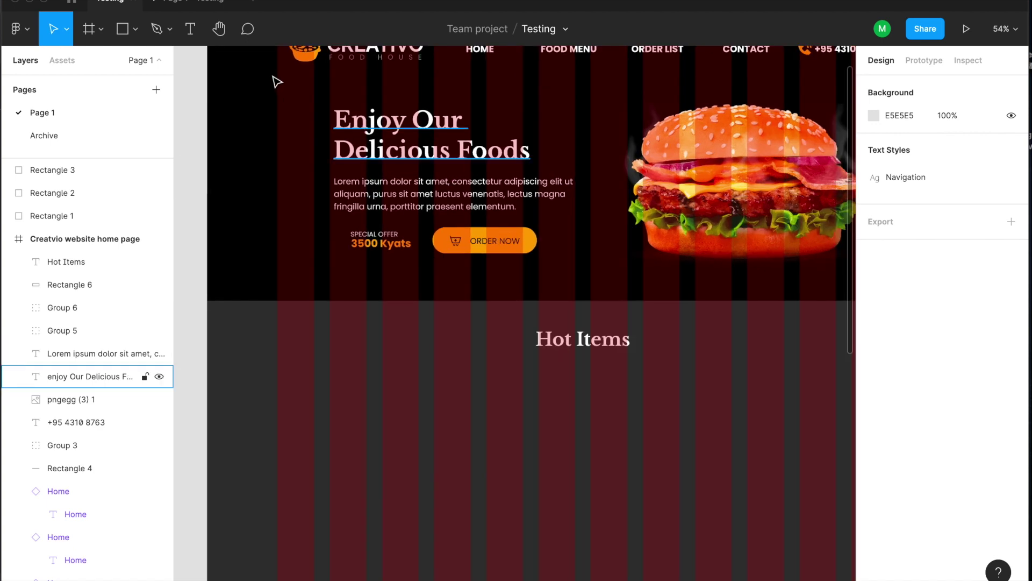
key(super+alt+Return)
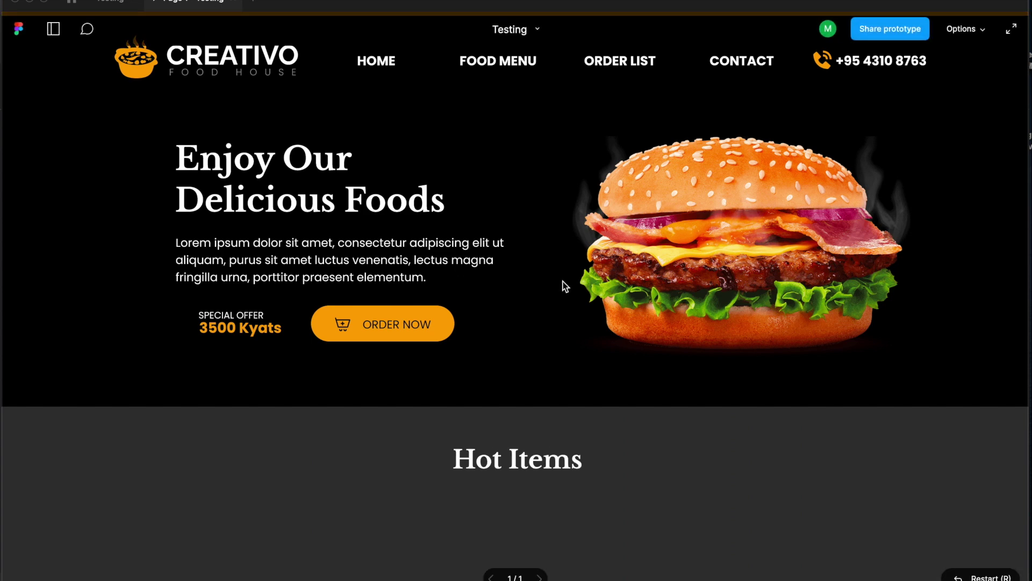
click(87, 3)
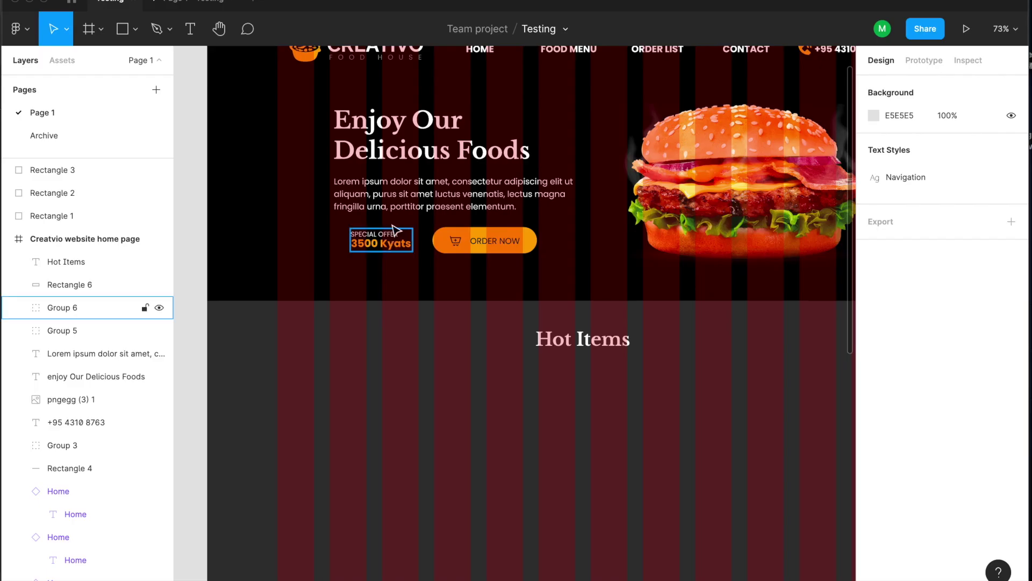
Set the lorem ipsum paragraph's text color to light gray C4C4C4 from the document colors and check the prototype preview.
click(417, 211)
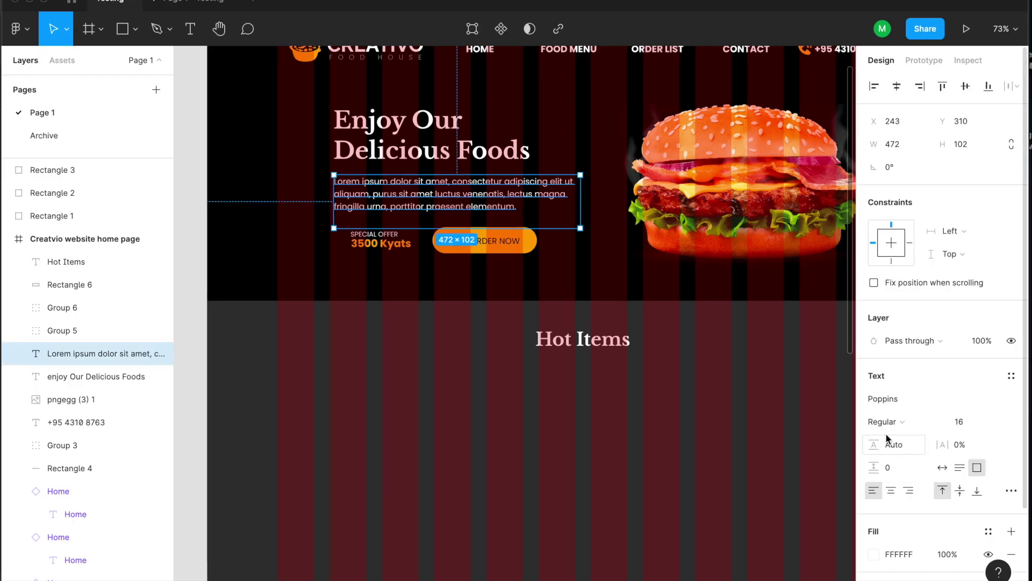
click(897, 556)
click(875, 554)
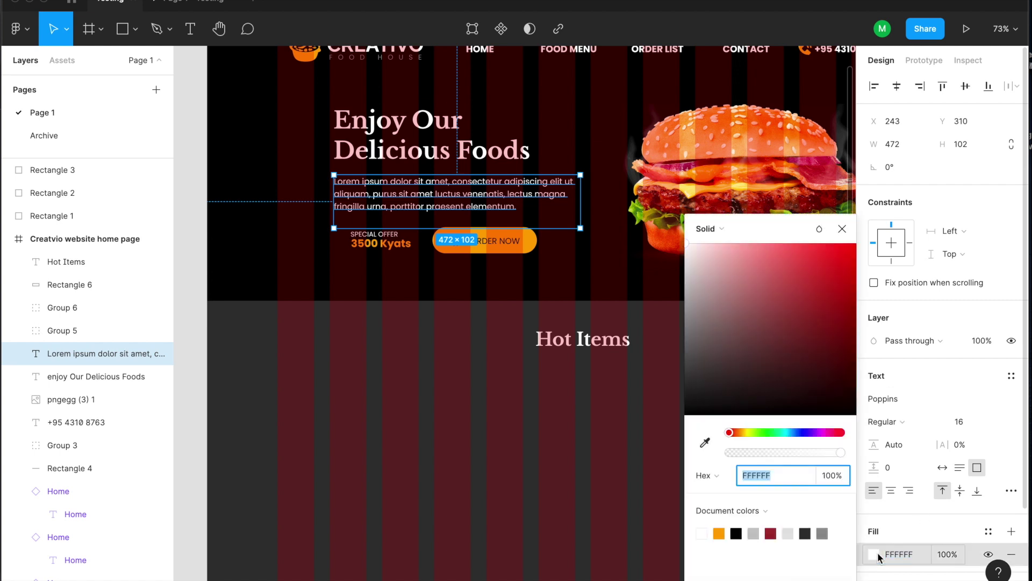
click(788, 533)
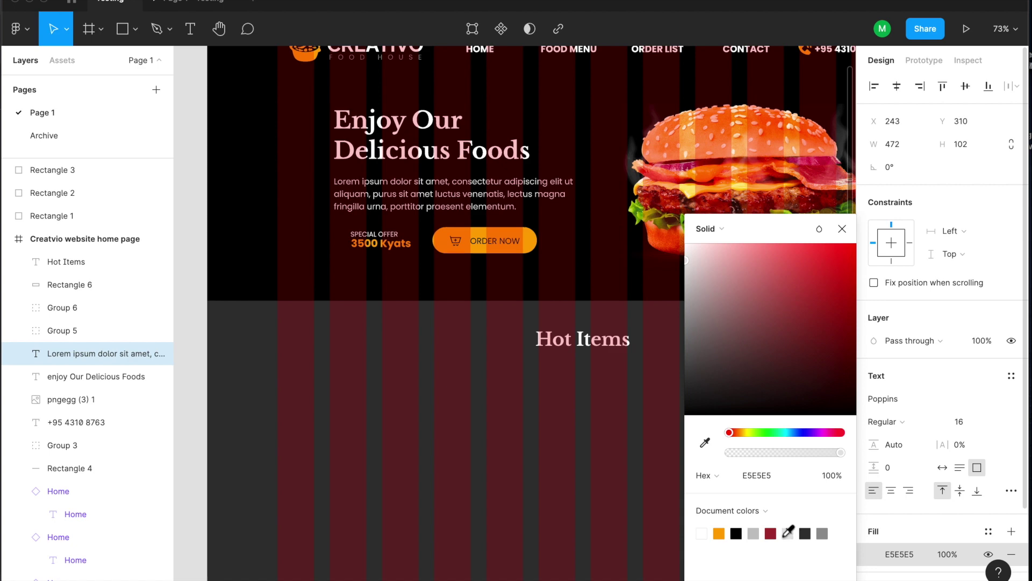
click(753, 533)
key(super+alt+Return)
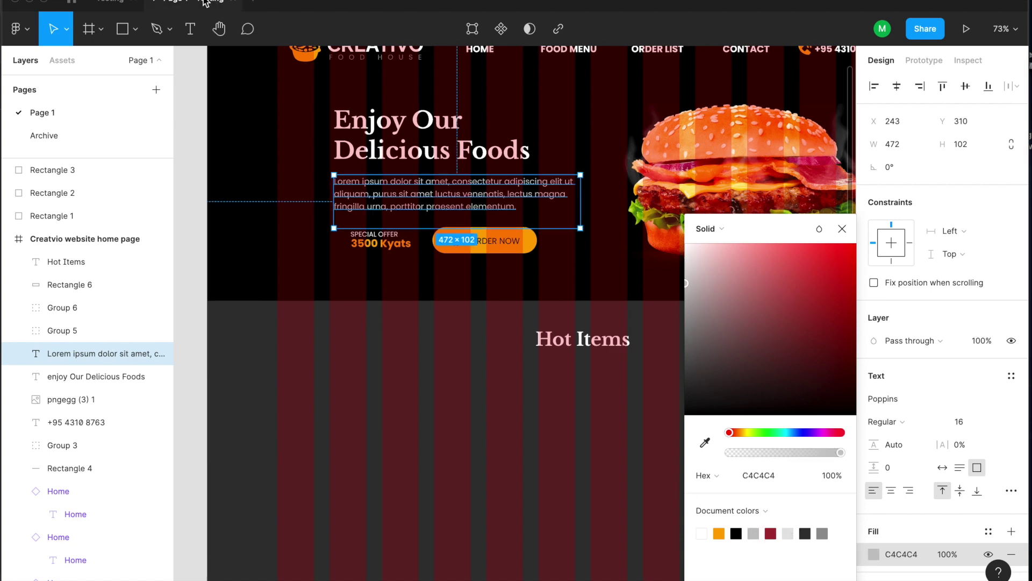
click(116, 5)
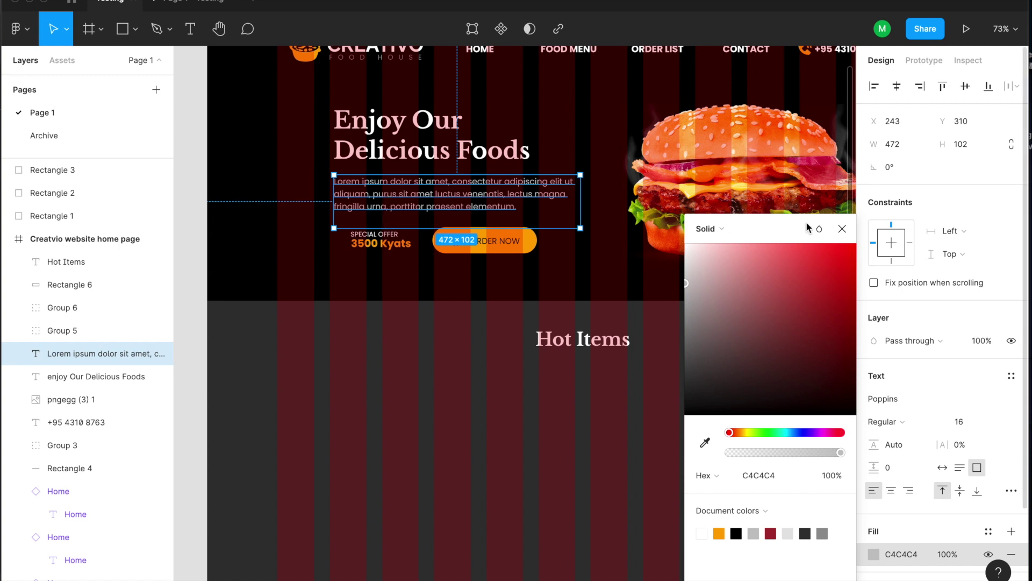
click(842, 228)
Move the lorem ipsum paragraph up to Y 301, closer to the headline, and check it in the prototype preview.
key(Up)
key(Up)
key(Up)
key(Up)
key(Up)
key(Up)
key(Up)
key(Up)
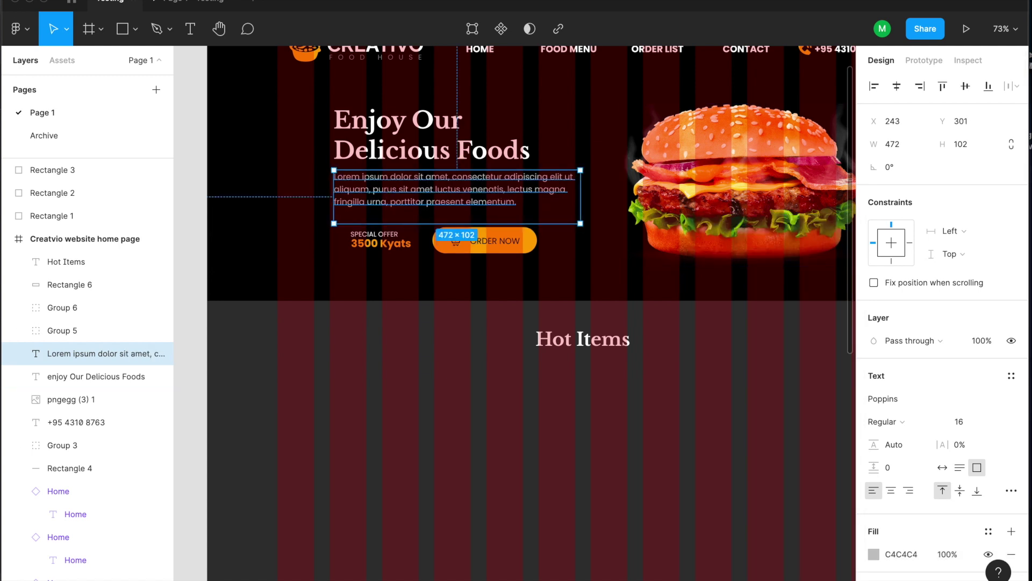
click(196, 5)
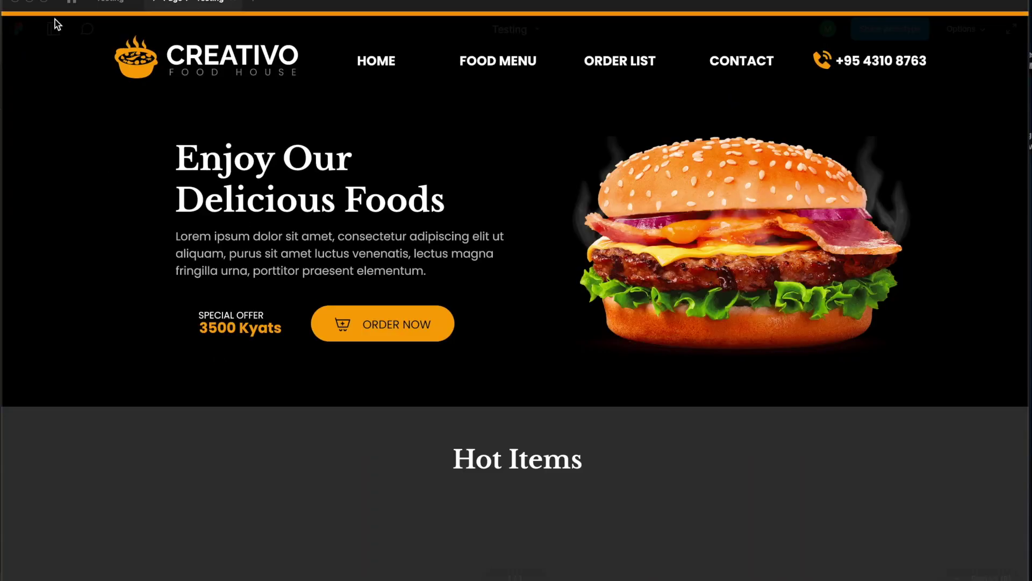
click(118, 4)
Move the special offer text group and the ORDER NOW button together slightly left and up, and check the prototype preview.
click(365, 243)
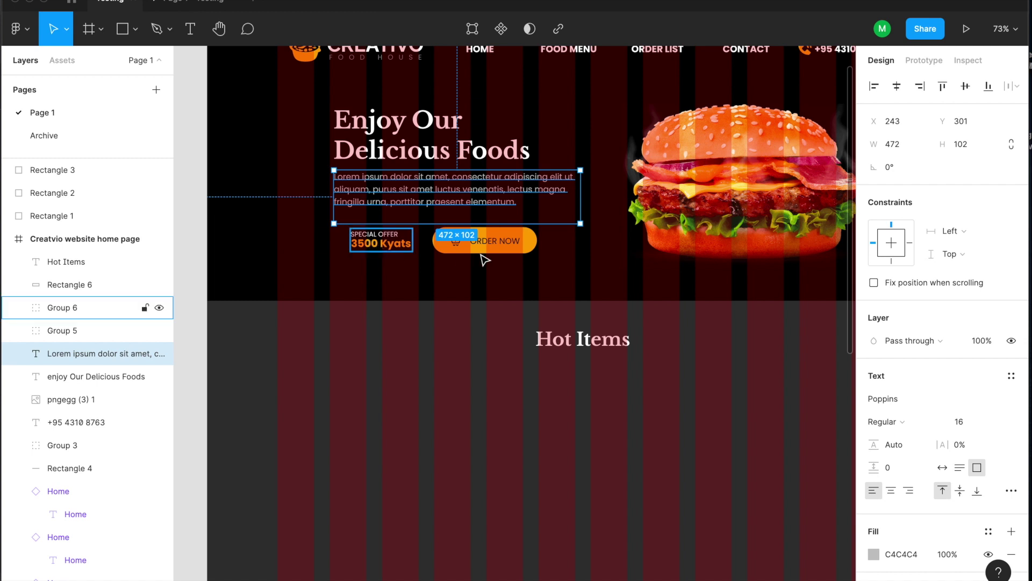
shift+click(487, 252)
drag(486, 251, 484, 247)
key(Left)
key(Left)
key(Left)
key(Left)
key(Left)
key(Left)
key(Up)
key(Up)
key(Up)
key(Up)
key(Up)
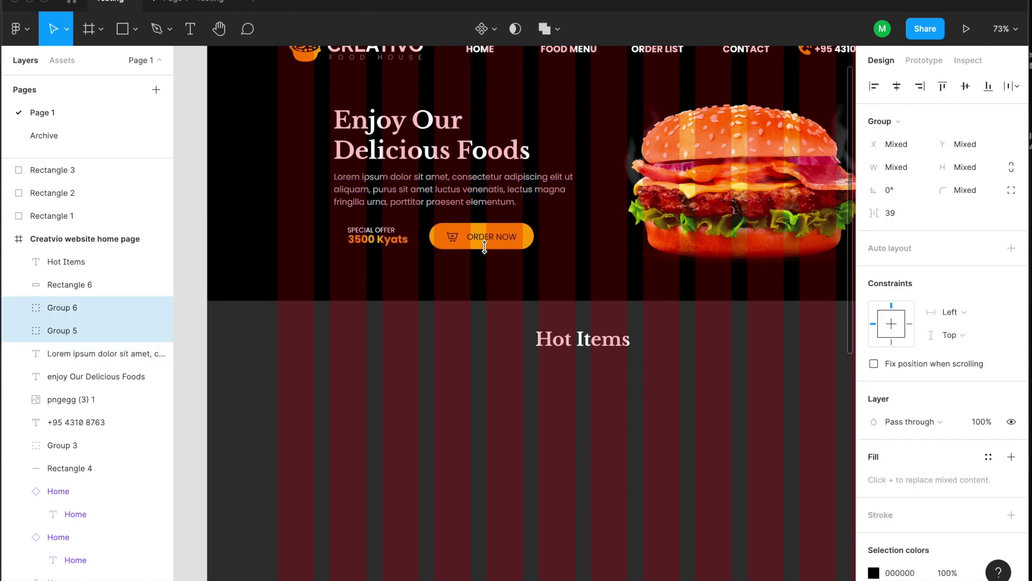
key(super+alt+Return)
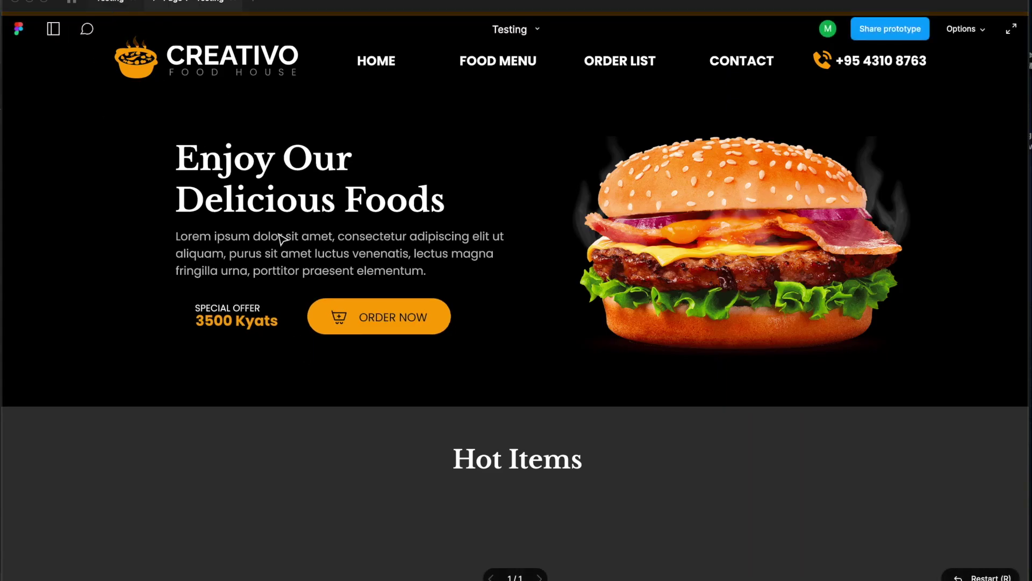
key(super+w)
Change the special offer price text to 3,500 Kyats and widen its text box to about 156 px so it fits one line.
double_click(369, 243)
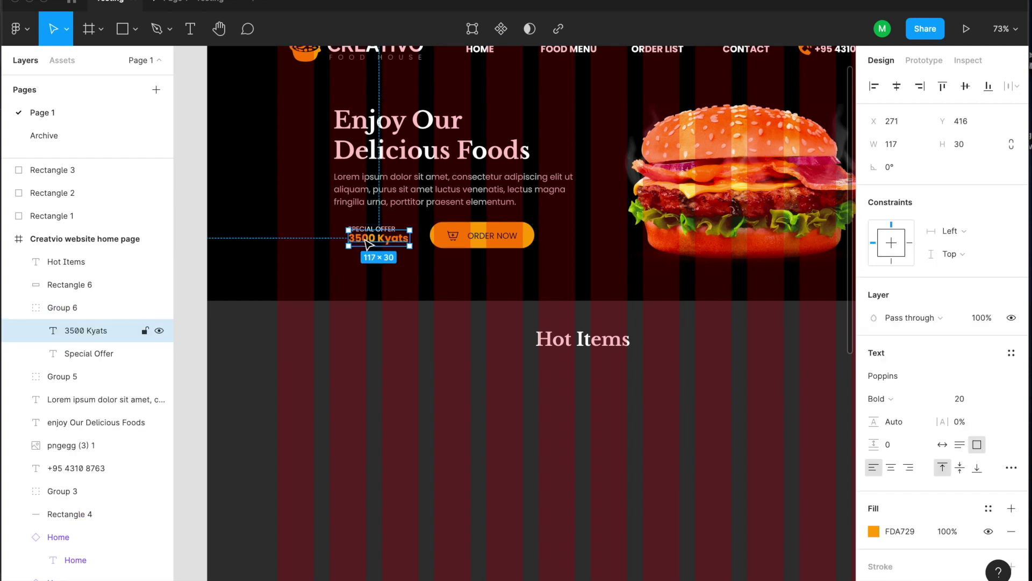
key(Return)
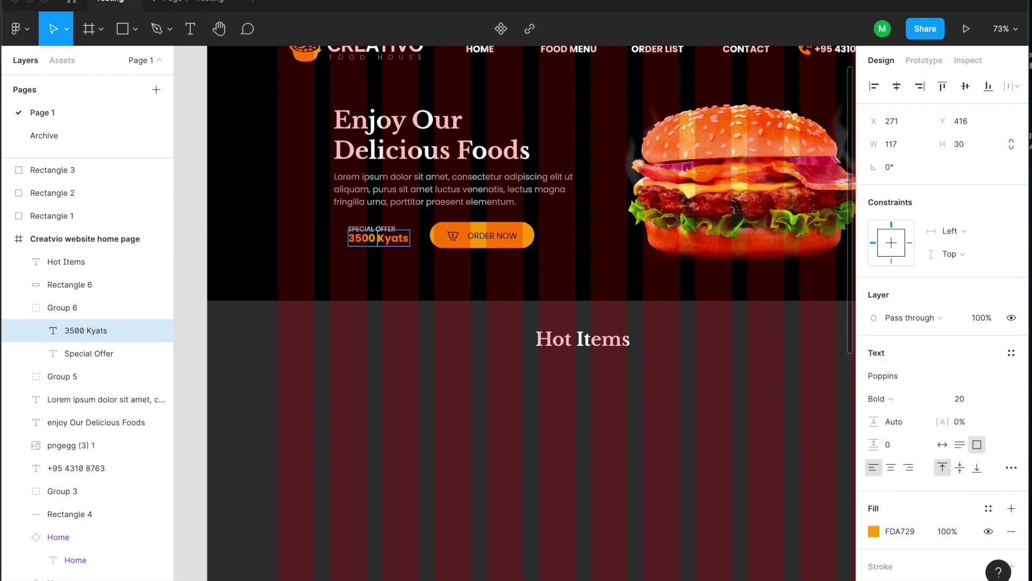
text(,)
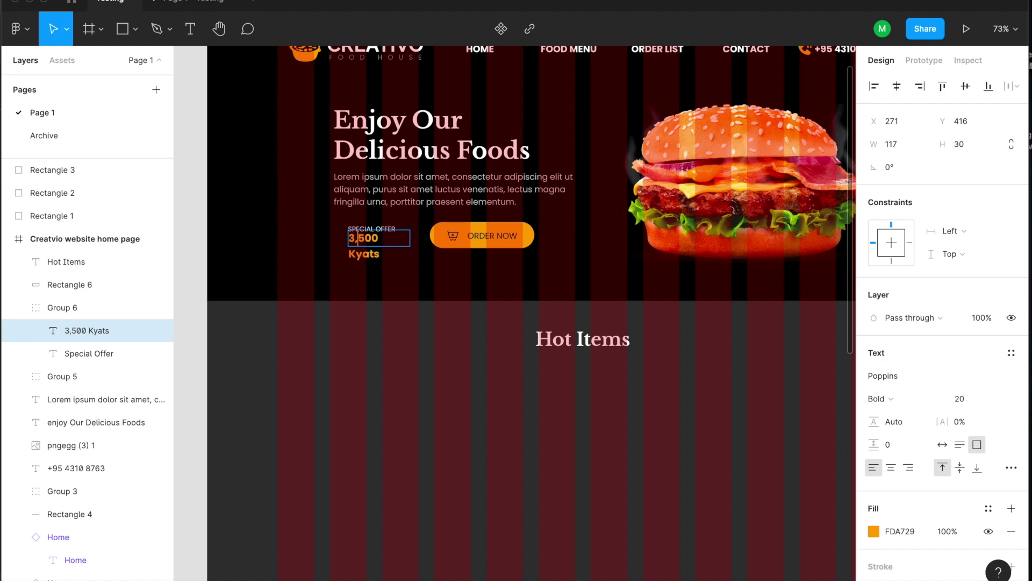
key(Escape)
scroll(433, 236, up, 5)
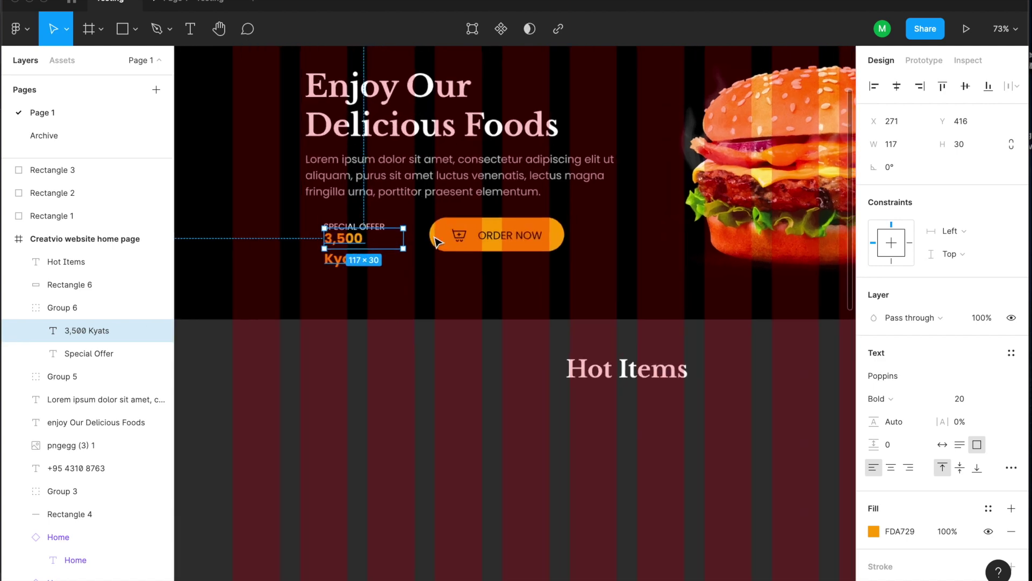
drag(391, 238, 433, 236)
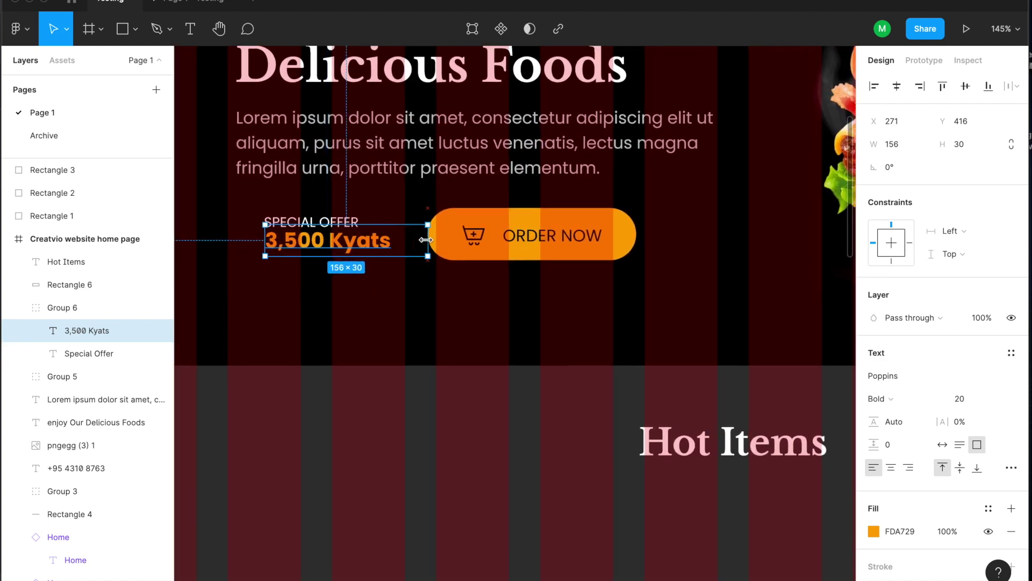
click(412, 321)
Draw a rectangle about 302 × 233 px below the Hot Items heading, over the first three grid columns.
scroll(412, 321, down, 5)
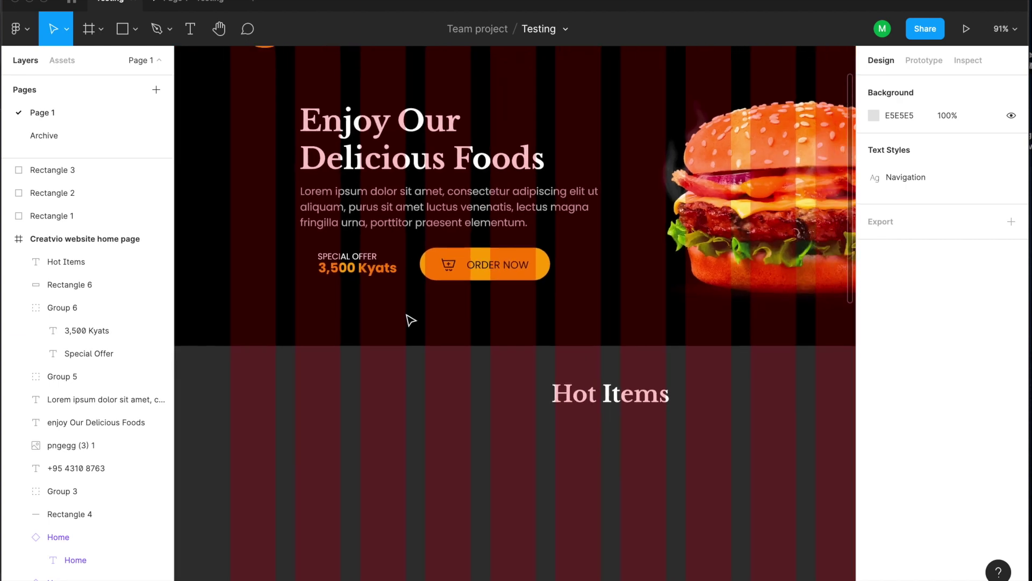
scroll(436, 279, down, 4)
scroll(445, 289, down, 4)
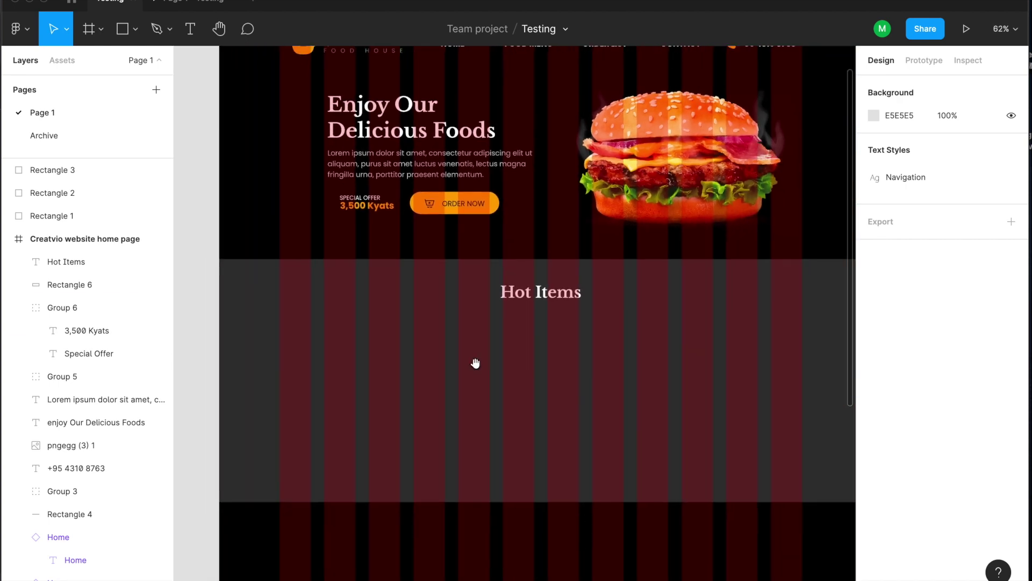
scroll(474, 362, down, 2)
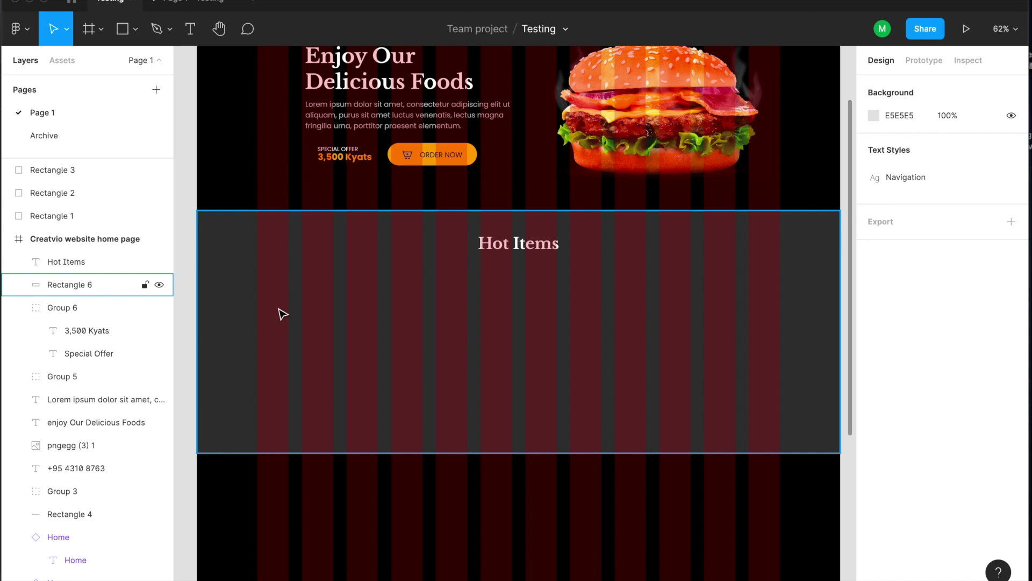
scroll(309, 295, up, 2)
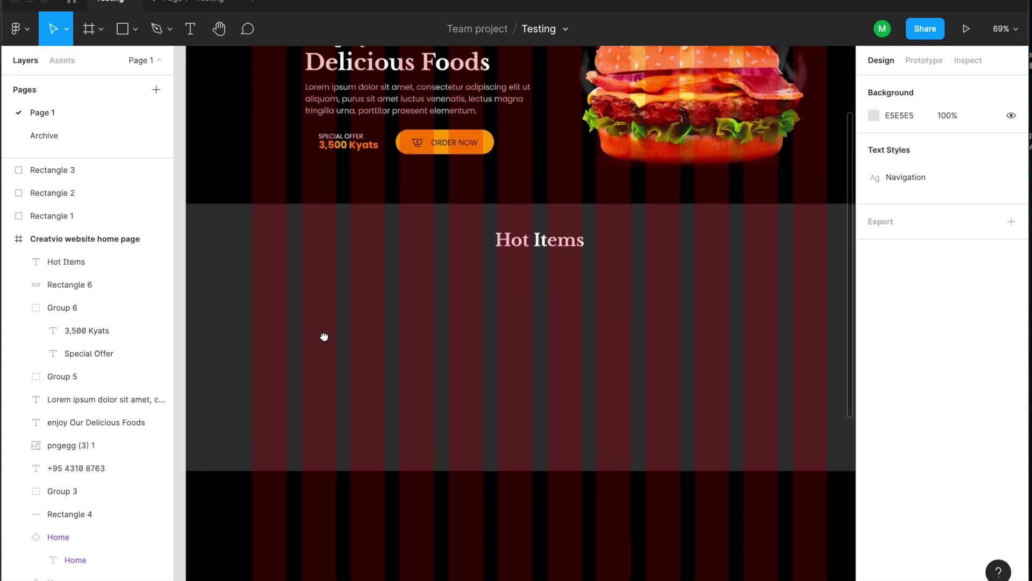
scroll(339, 357, up, 2)
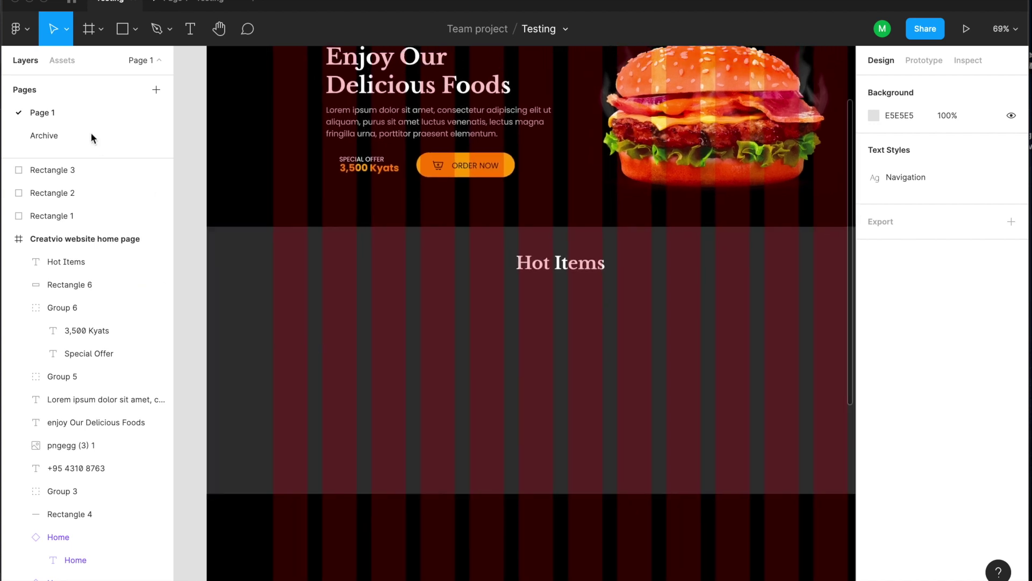
key(r)
click(136, 30)
click(161, 67)
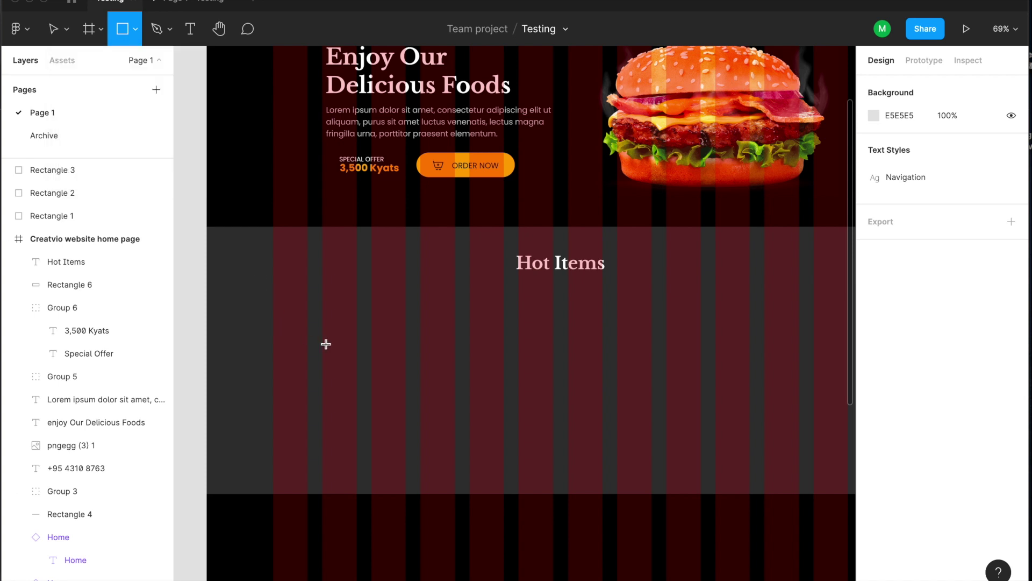
mouse_move(273, 300)
mouse_down()
mouse_move(396, 392)
mouse_move(401, 414)
mouse_move(437, 424)
mouse_up()
click(256, 294)
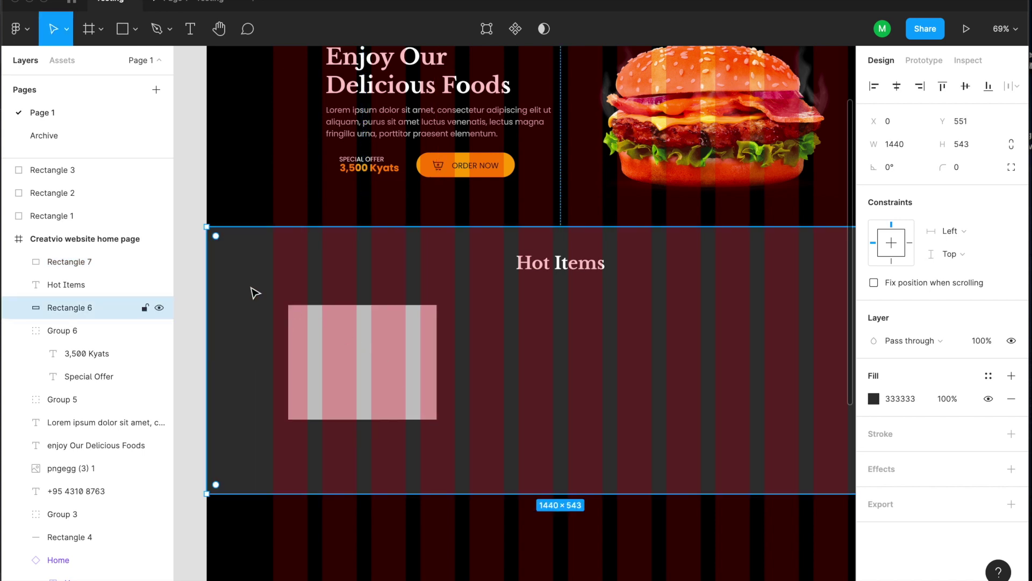
Draw a circle about 365 px in diameter overlapping the gray rectangle, with its edge starting at the first grid column.
click(135, 29)
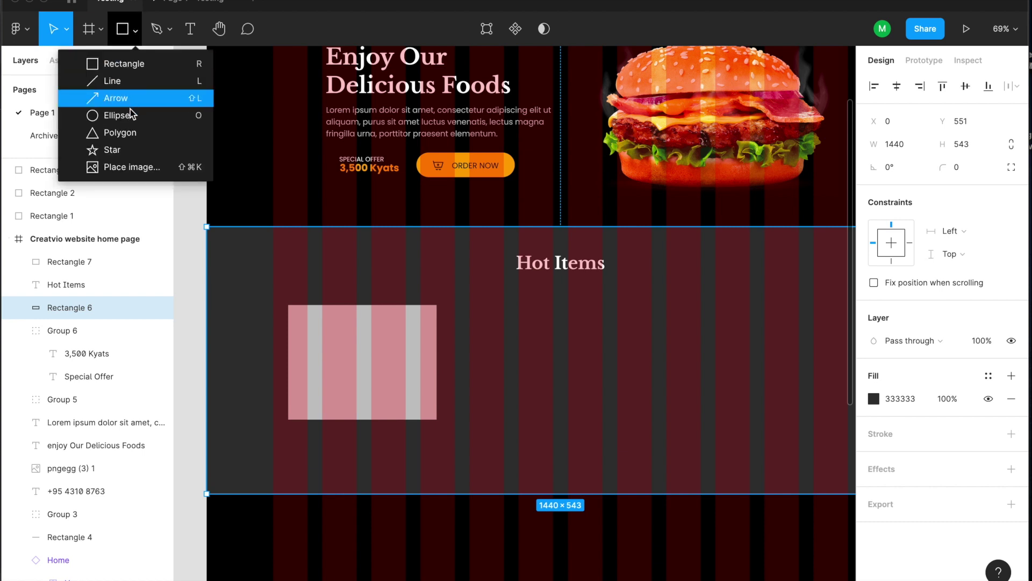
key(o)
mouse_move(360, 335)
mouse_down()
mouse_move(436, 414)
mouse_move(450, 388)
mouse_move(470, 404)
mouse_move(520, 500)
mouse_up()
mouse_move(452, 417)
mouse_down()
mouse_move(365, 349)
mouse_move(376, 348)
mouse_up()
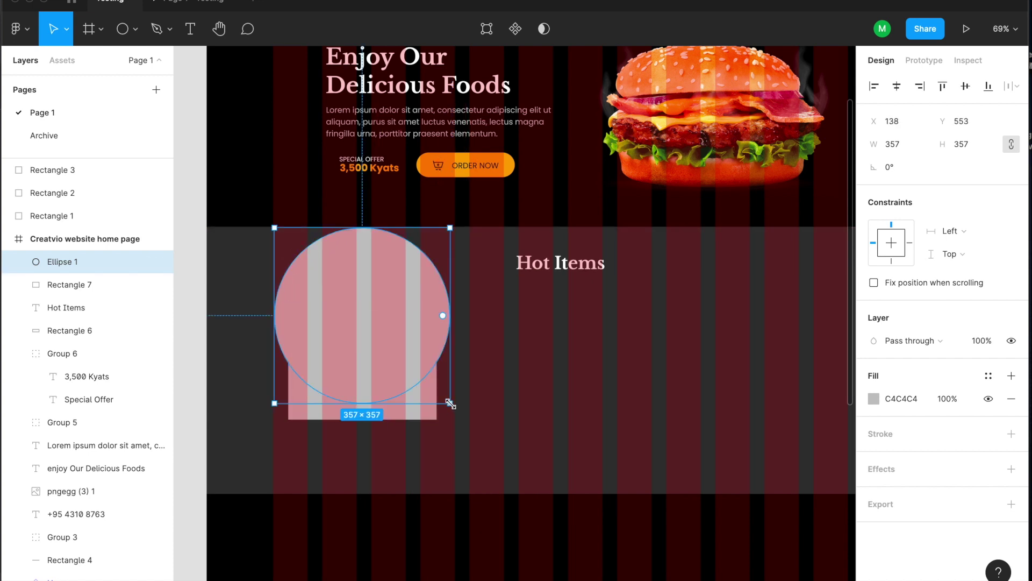
drag(451, 405, 453, 409)
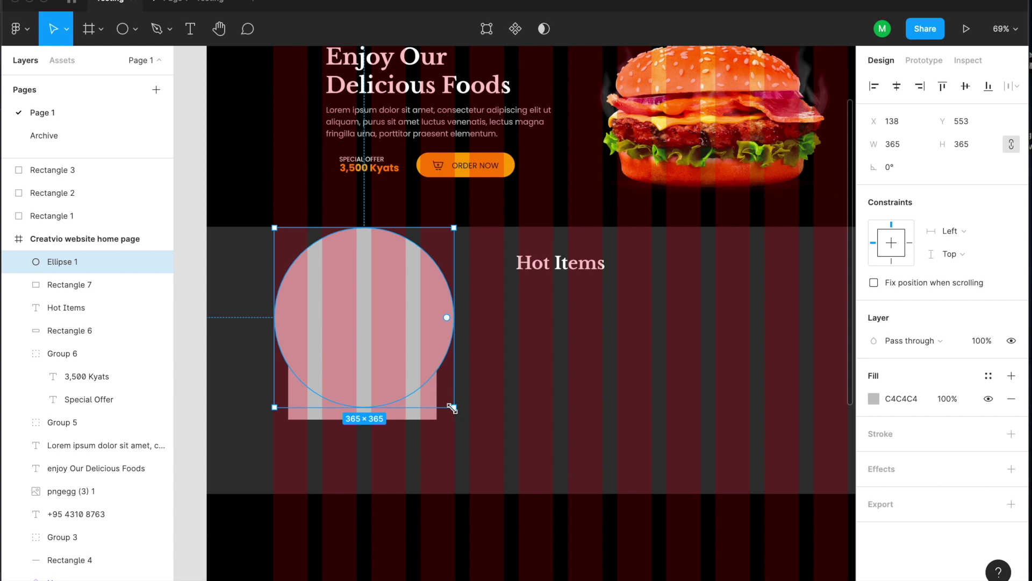
Check the rectangle's offsets from the circle and align both shapes on their horizontal centers.
click(412, 417)
key(alt)
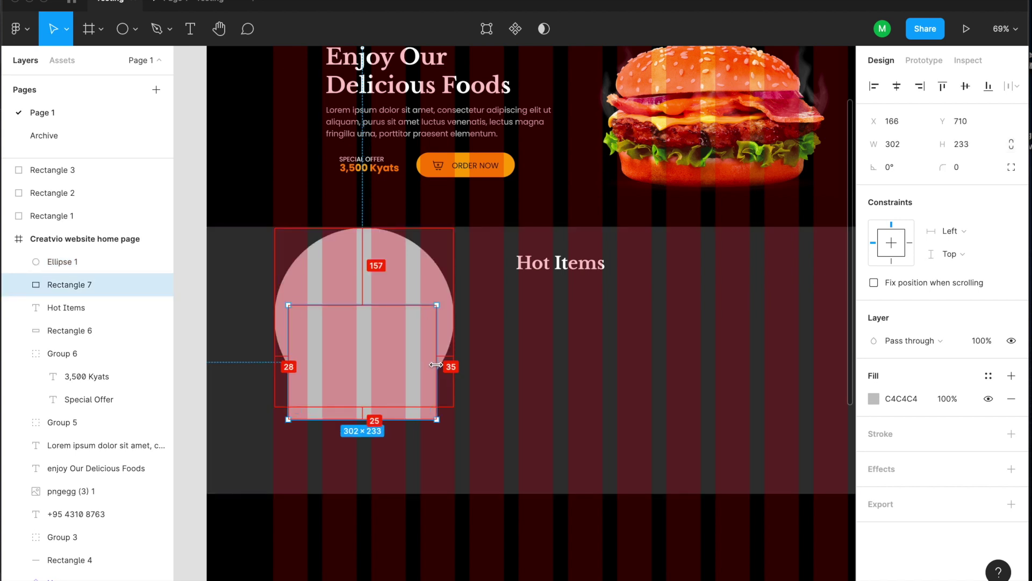
shift+click(403, 284)
click(896, 86)
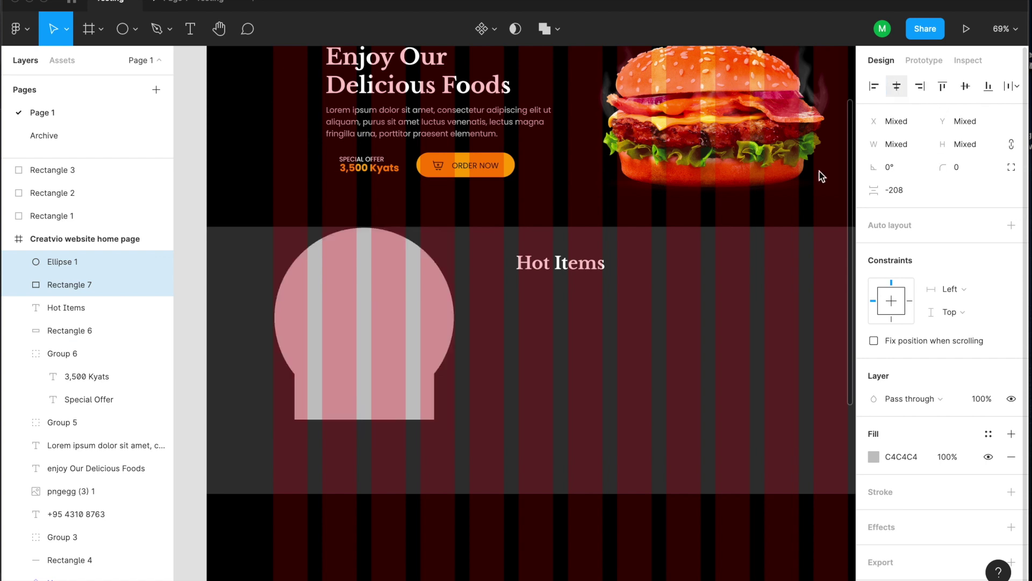
Widen the gray rectangle symmetrically to about 320 px, keeping it centered under the large circle.
click(530, 369)
click(412, 287)
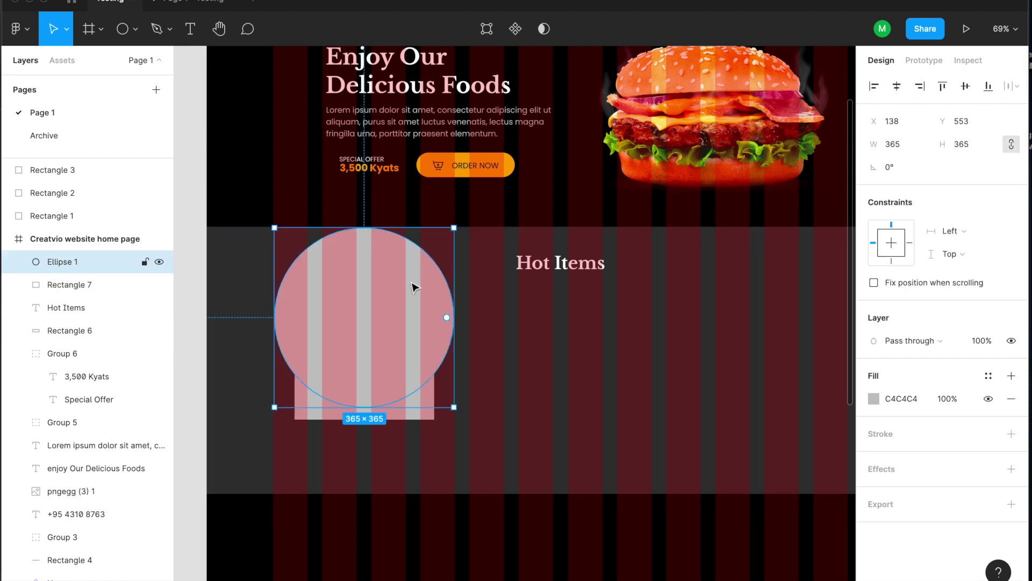
click(428, 405)
drag(434, 364, 444, 363)
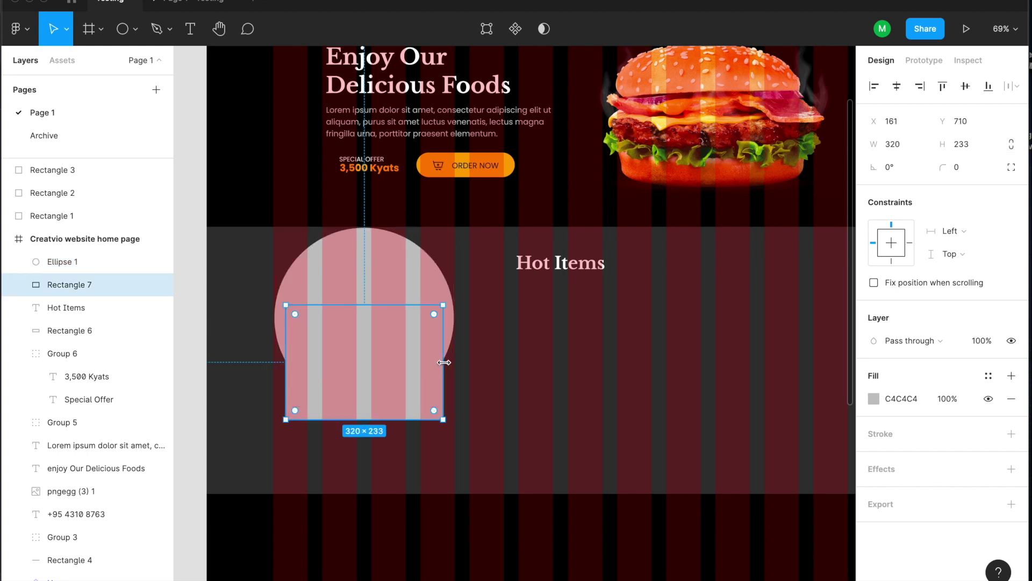
Delete the large circle that overlaps the gray rectangle.
click(413, 267)
drag(405, 269, 405, 291)
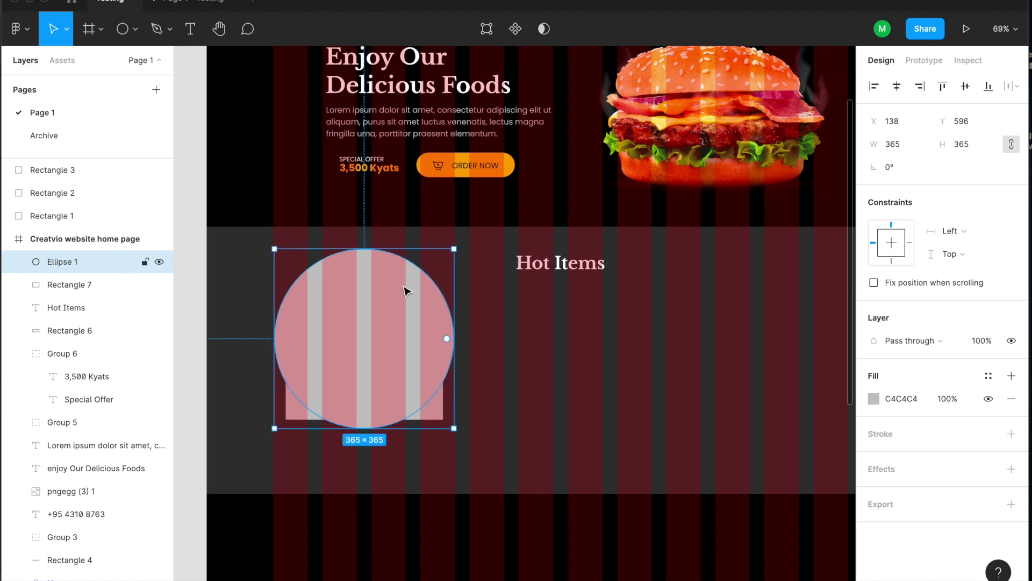
key(Delete)
Lower the gray rectangle to about Y 736 and change its fill to black (000000).
click(407, 332)
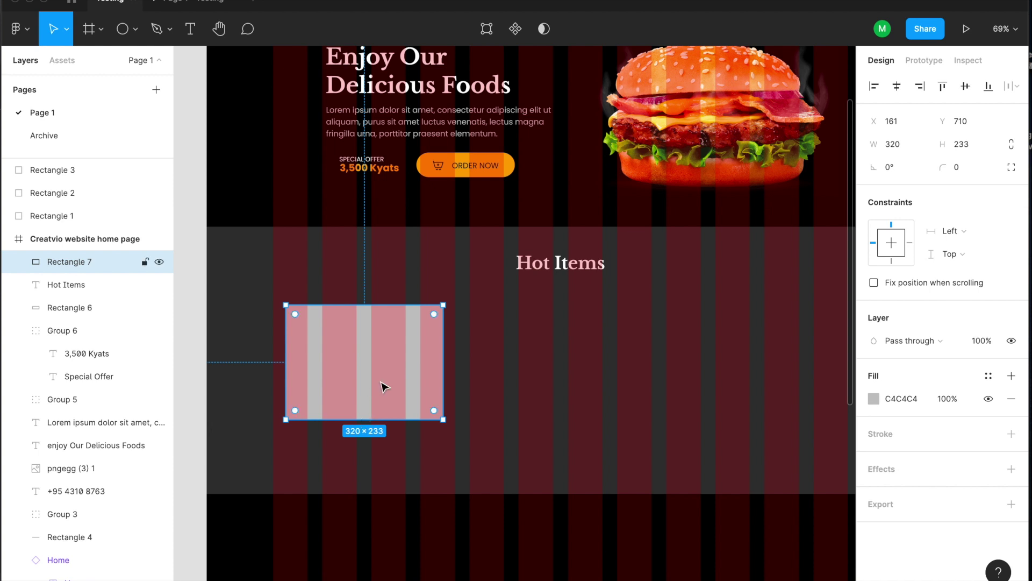
drag(372, 367, 373, 376)
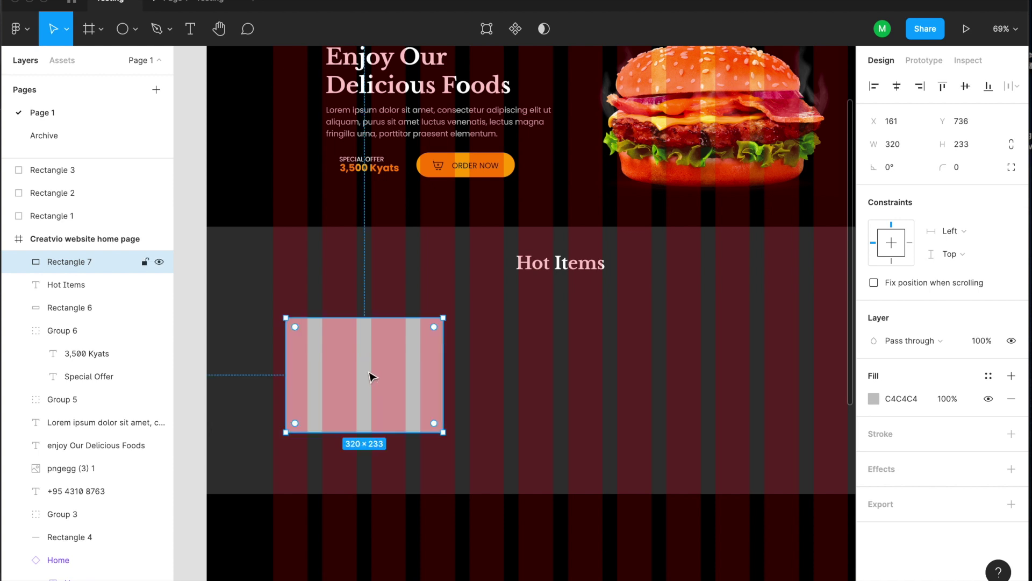
click(874, 398)
click(736, 533)
click(476, 414)
click(391, 391)
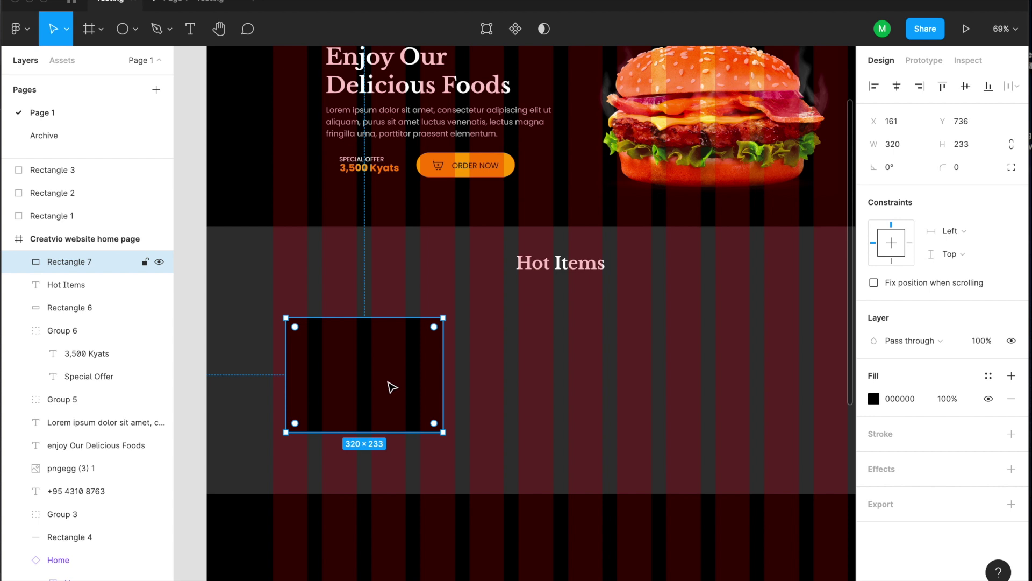
Draw a circle about 181 px in diameter over the black rectangle's upper edge and align both on their horizontal centers.
key(o)
drag(333, 286, 397, 372)
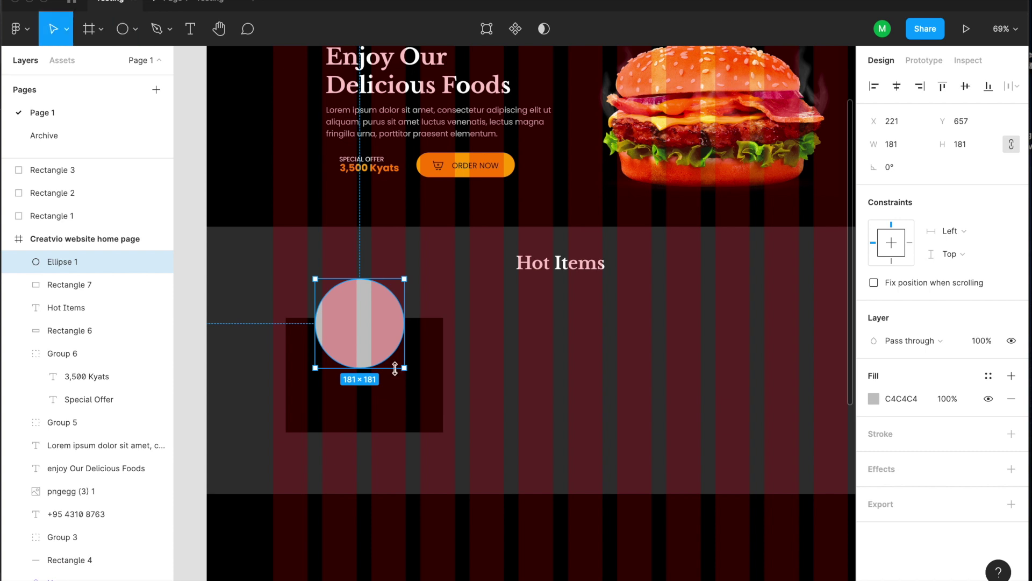
scroll(379, 335, up, 5)
drag(362, 335, 369, 342)
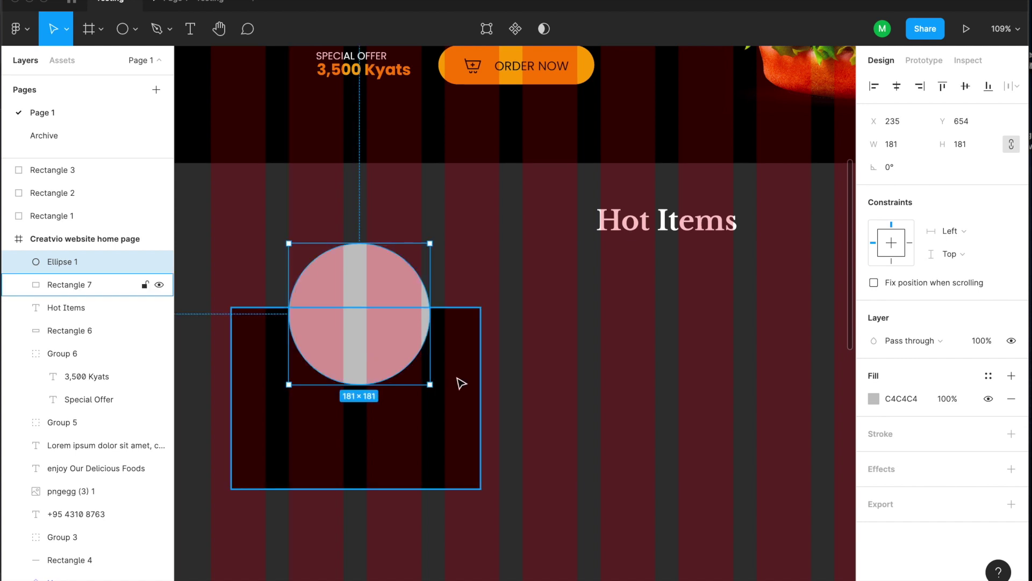
shift+click(461, 382)
click(897, 87)
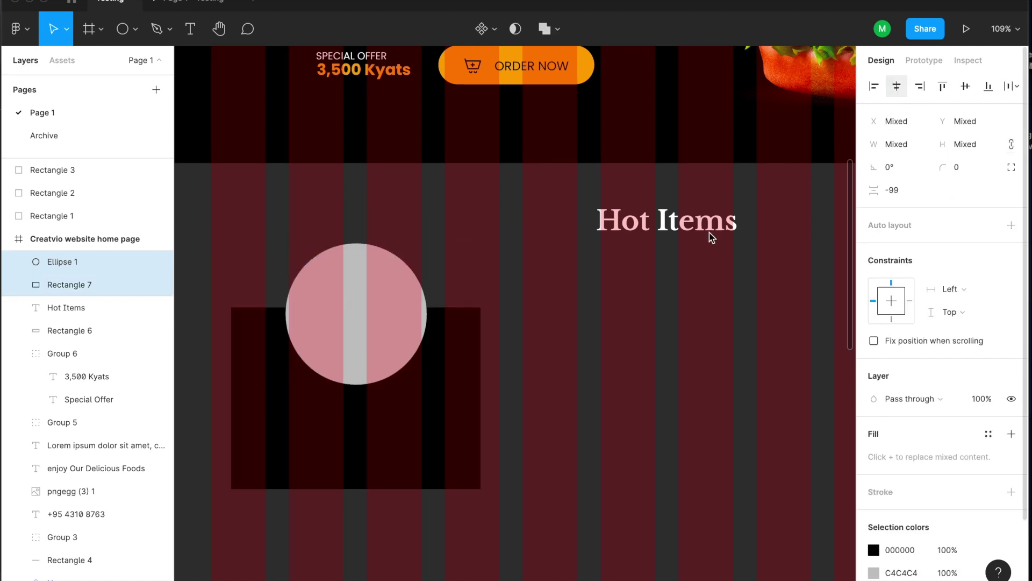
Extend the black card rectangle downward to a height of about 303 px.
click(513, 404)
click(395, 353)
scroll(431, 387, down, 3)
click(397, 393)
drag(357, 415, 357, 471)
Add a text box about 318 × 66 px across the card just below the circle, reading "Title".
key(t)
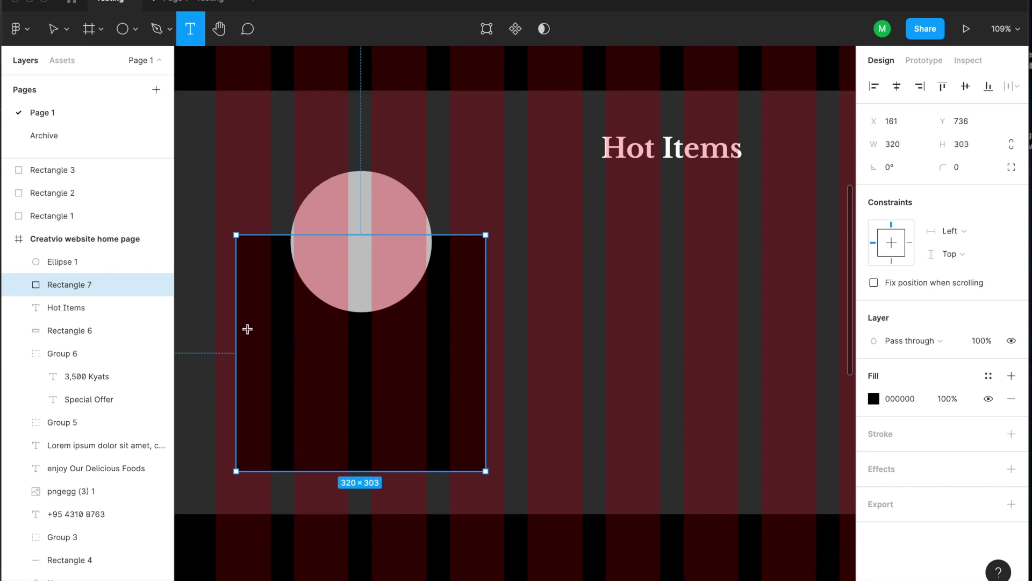
drag(237, 313, 487, 366)
text(Ti)
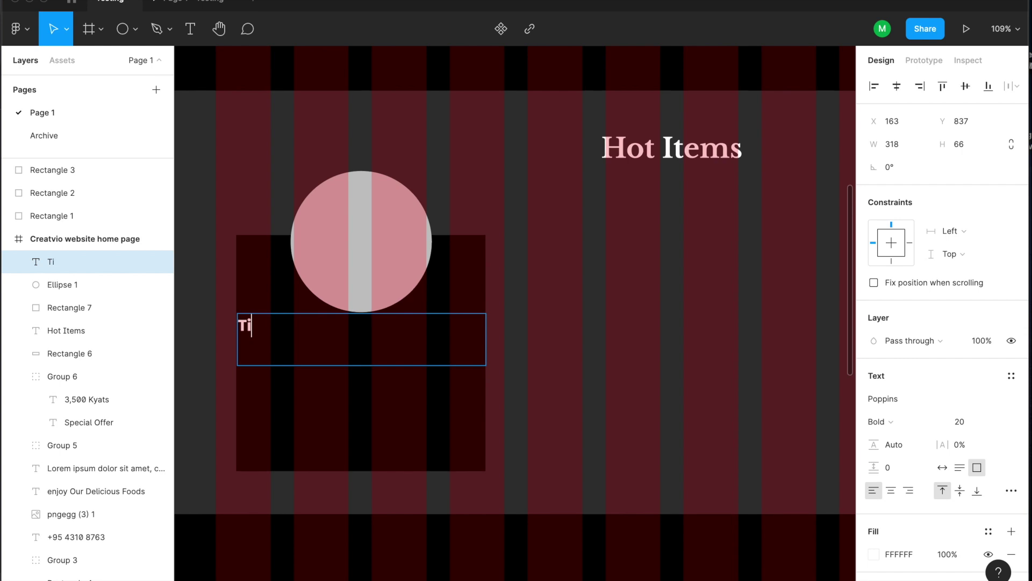
key(BackSpace)
key(BackSpace)
key(BackSpace)
text(Tiel)
text(le)
Color the card's title text orange (FDA729) and center it horizontally and vertically in its box.
key(ctrl+a)
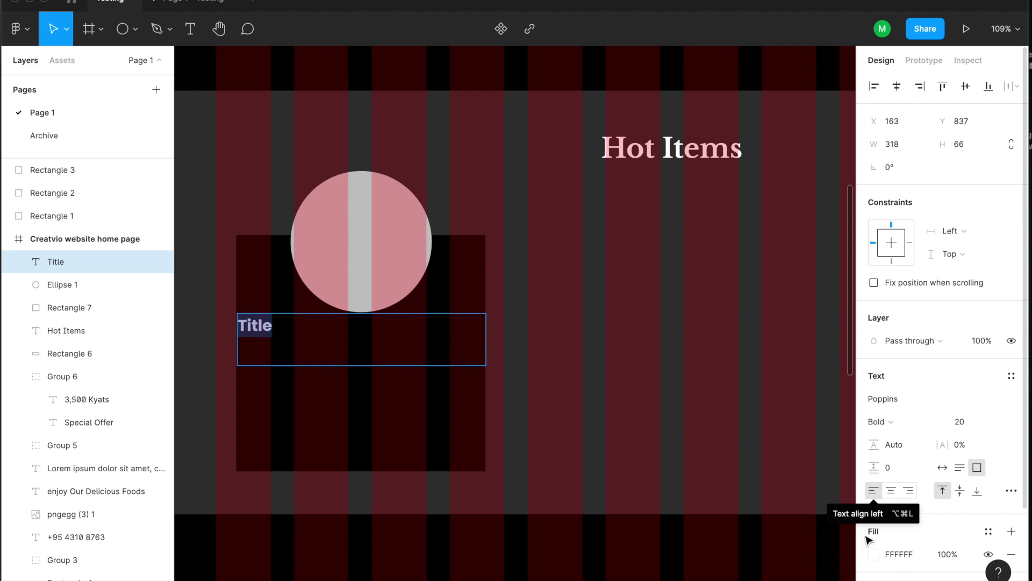
click(873, 553)
scroll(924, 521, down, 2)
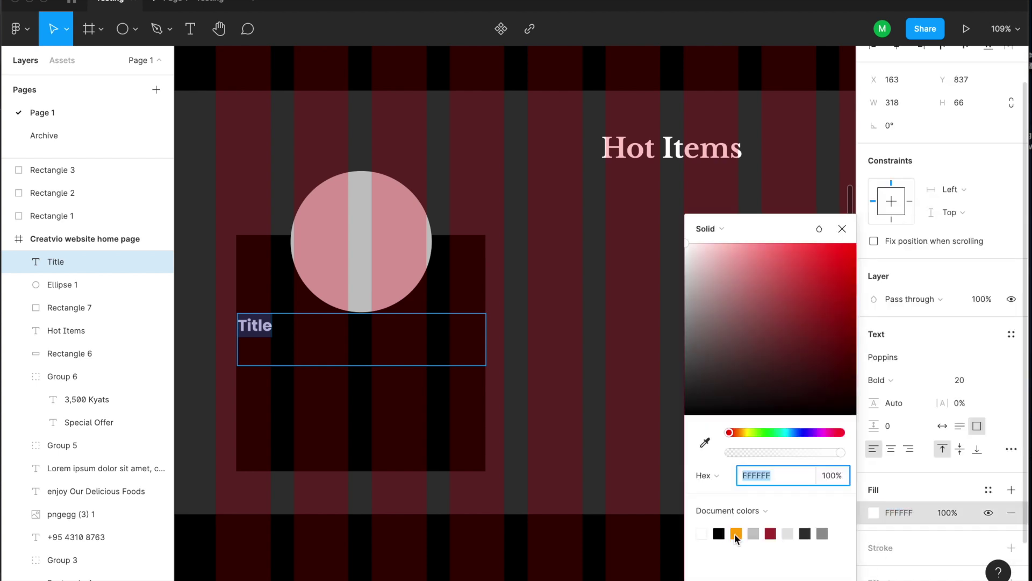
click(736, 533)
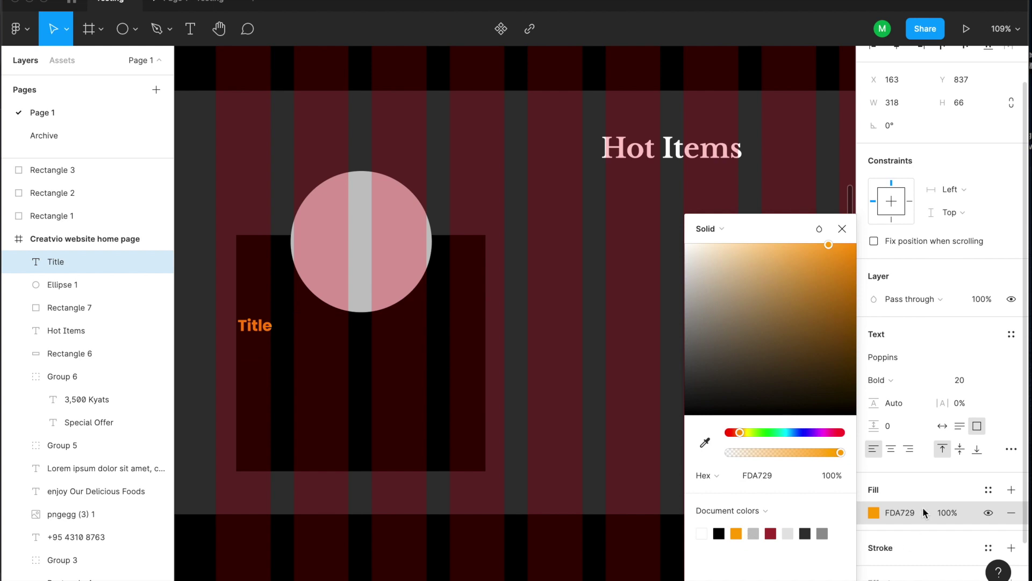
click(891, 448)
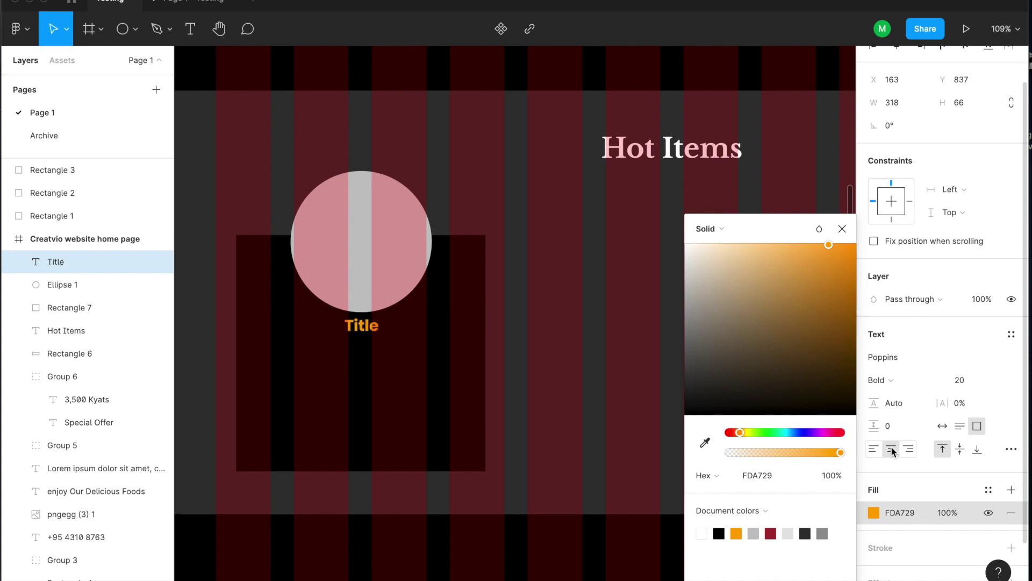
click(960, 449)
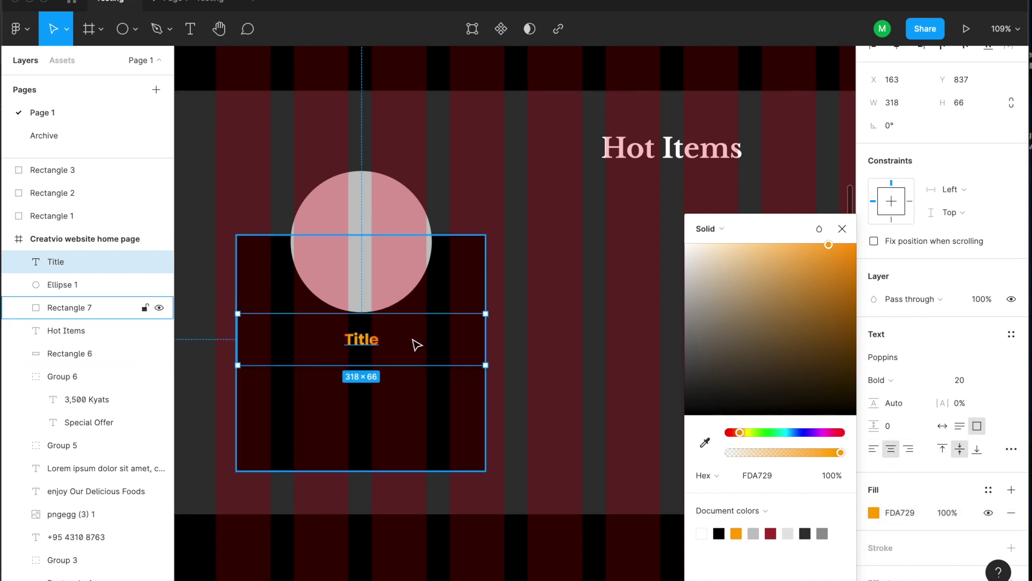
Set the letter case of the card's title text to uppercase.
click(1012, 450)
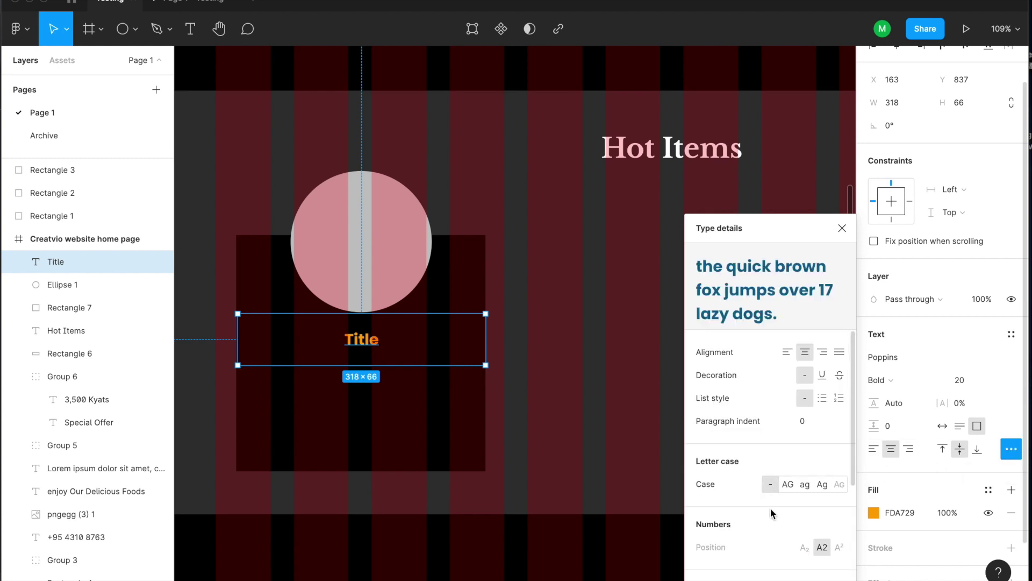
click(788, 484)
click(446, 369)
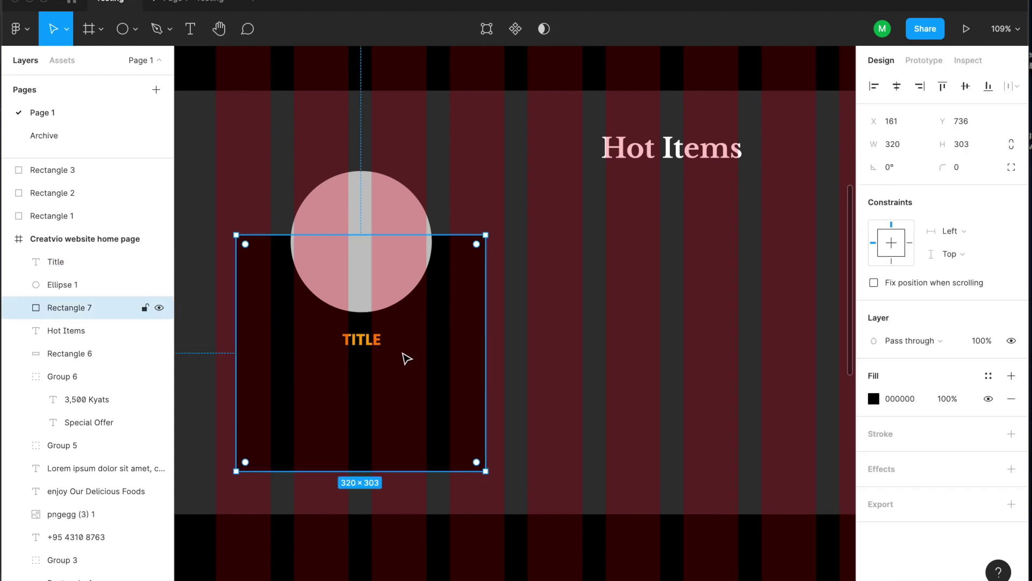
Reduce the title's text box height to about 42 px and nudge it down to about Y 849.
click(372, 347)
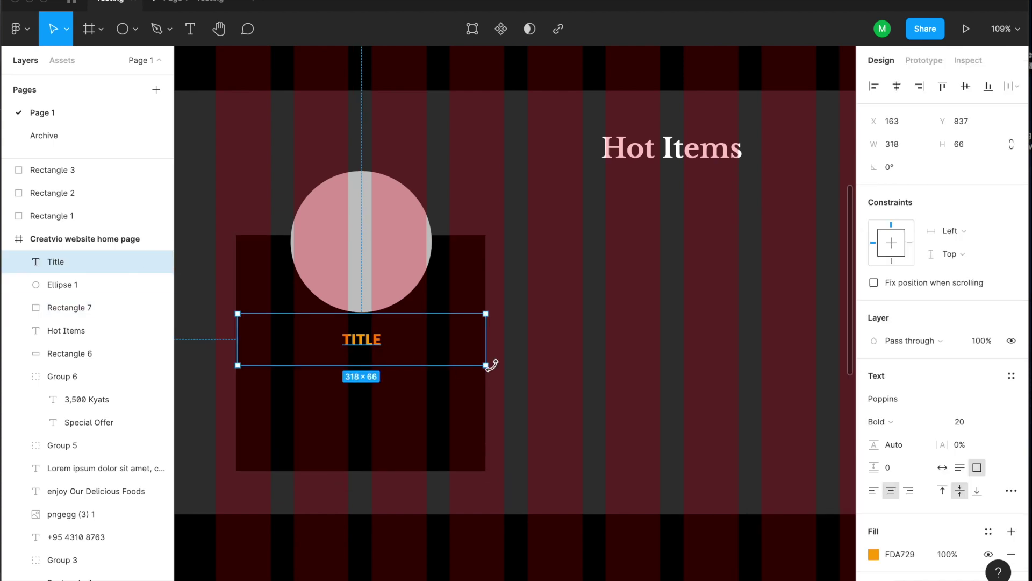
drag(485, 365, 486, 347)
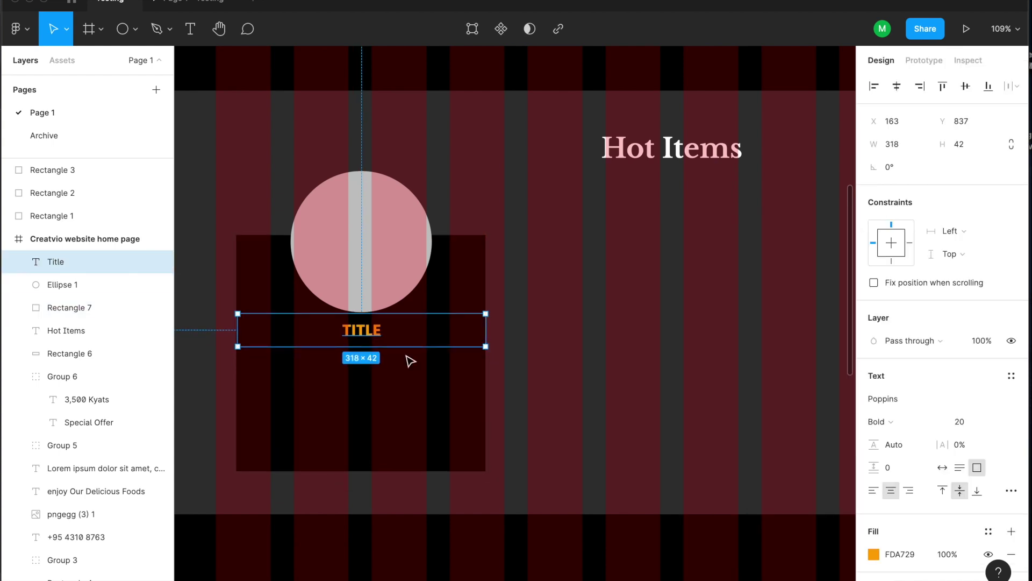
key(Down)
key(Down)
key(Down)
key(Down)
key(Down)
key(Down)
key(Down)
key(Down)
key(Down)
click(612, 362)
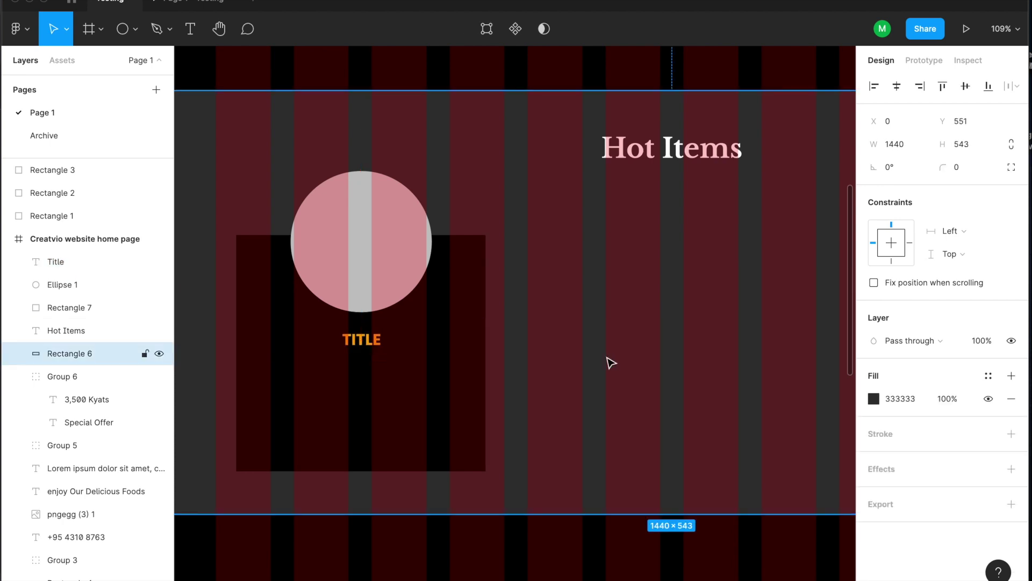
Switch to the prototype preview to examine the new card in the Hot Items section, and return to the design file.
click(188, 4)
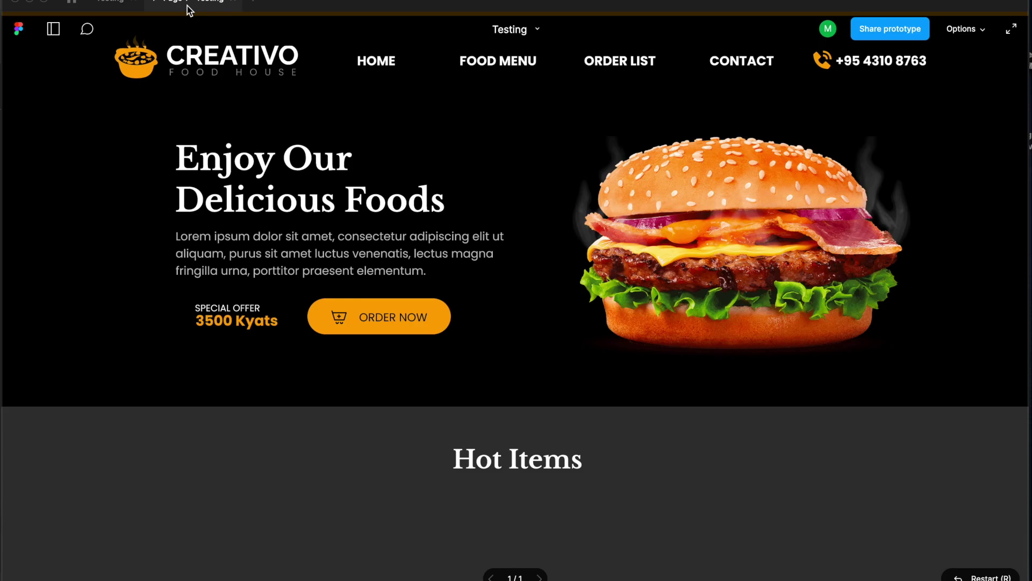
scroll(363, 205, down, 5)
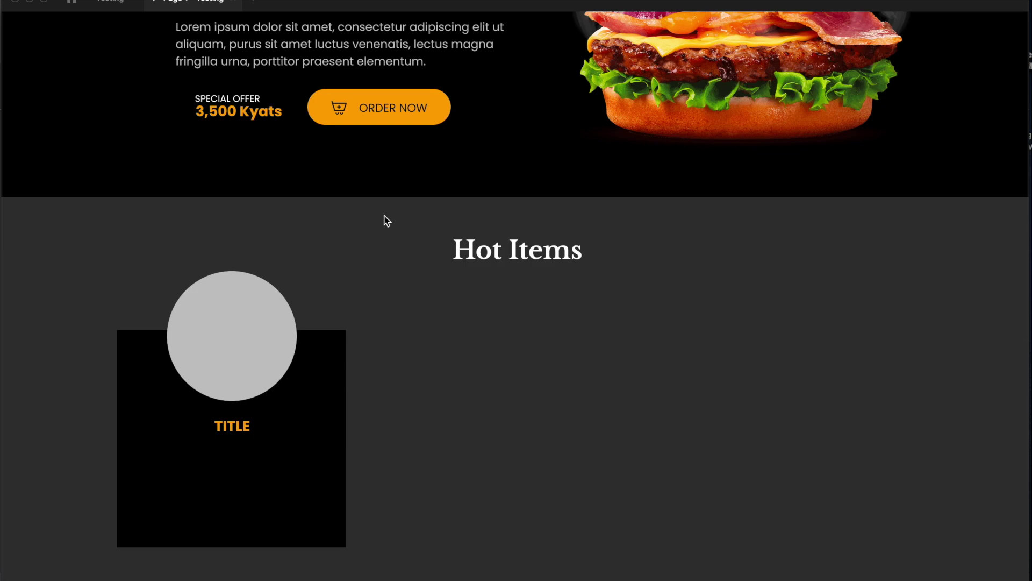
click(111, 5)
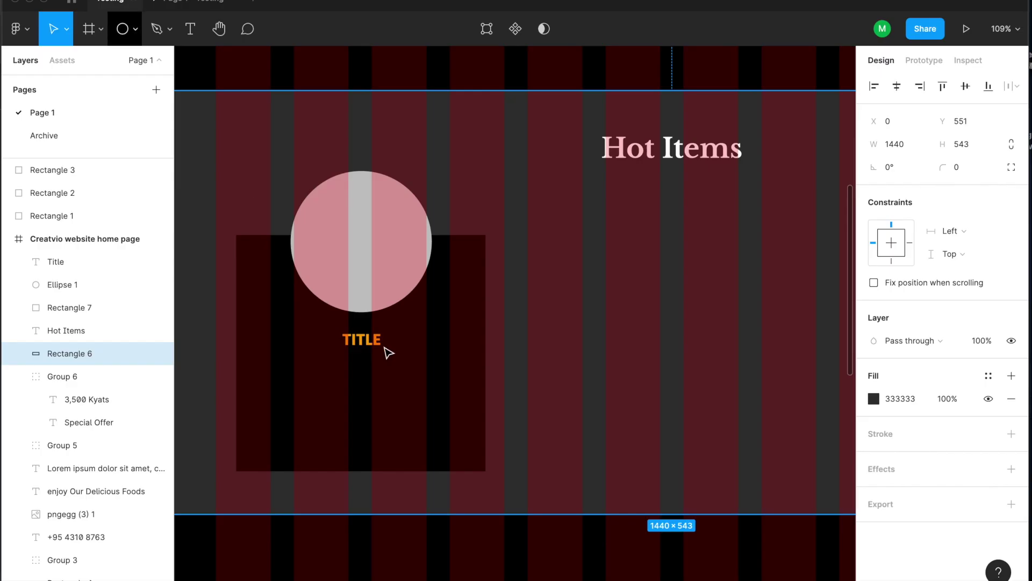
Round the corners of the black card rectangle to a radius of 20.
click(436, 325)
drag(477, 248, 471, 256)
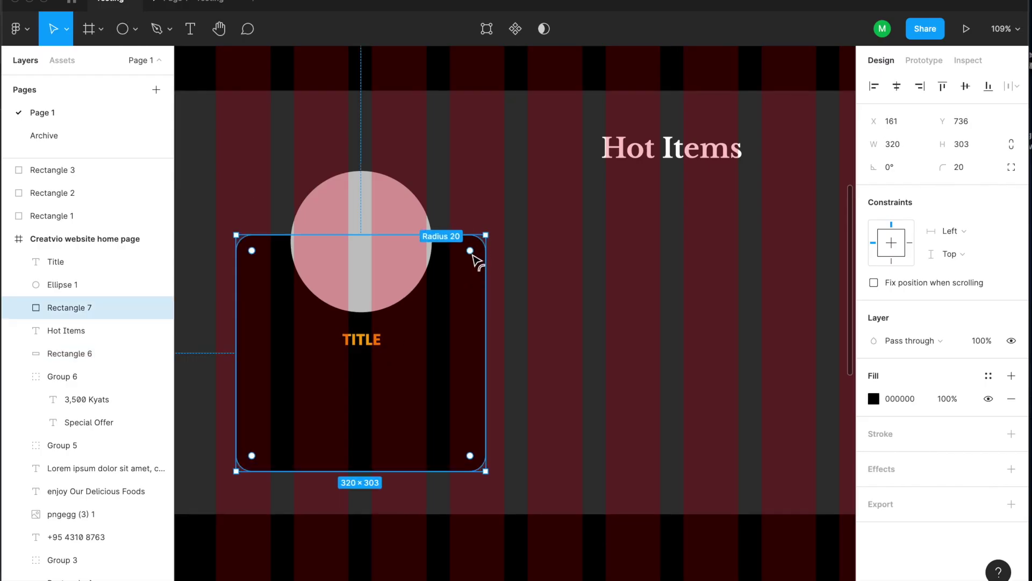
click(561, 391)
drag(552, 392, 553, 350)
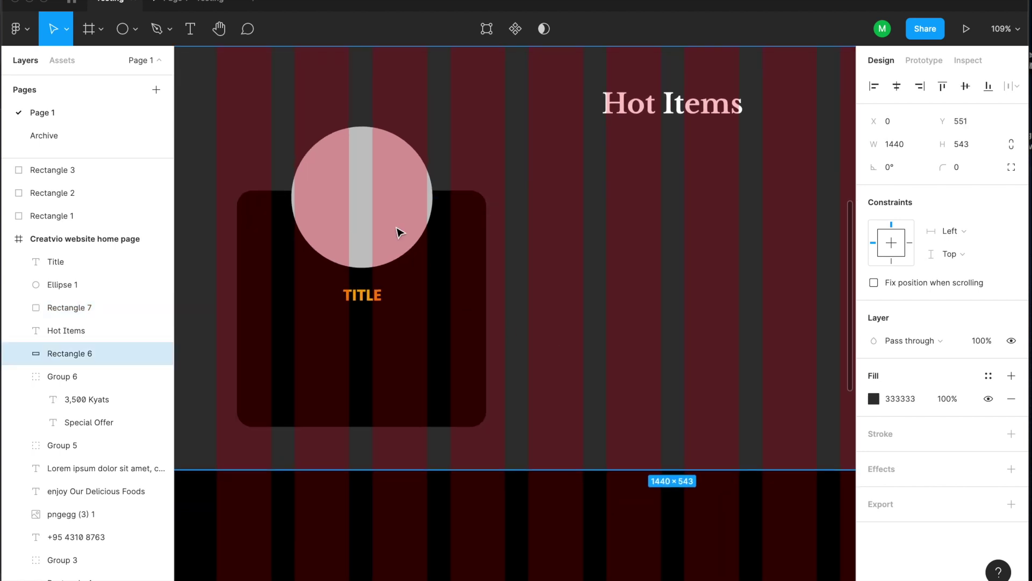
Set the card circle's width and height to 180 px.
click(376, 196)
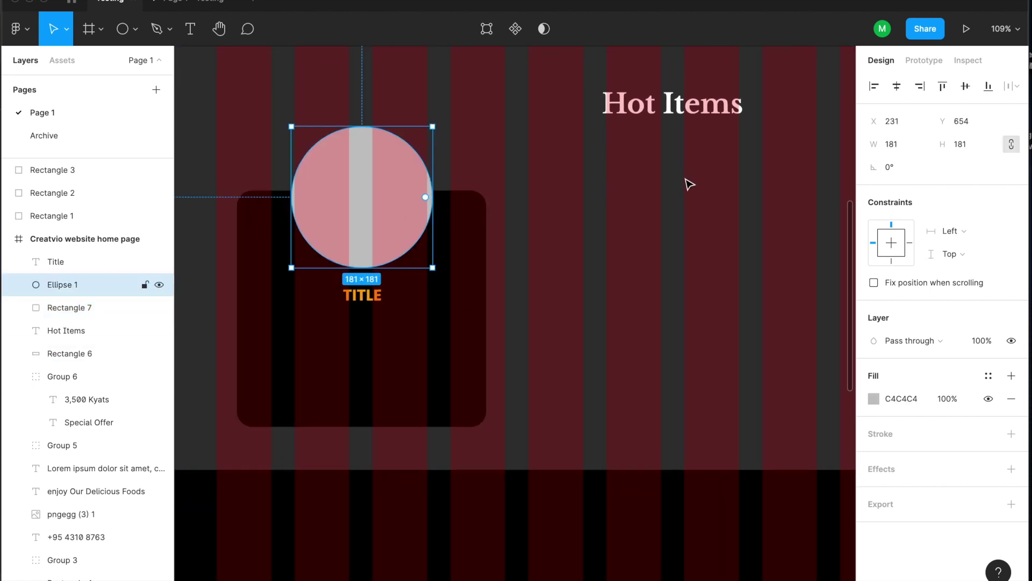
click(891, 148)
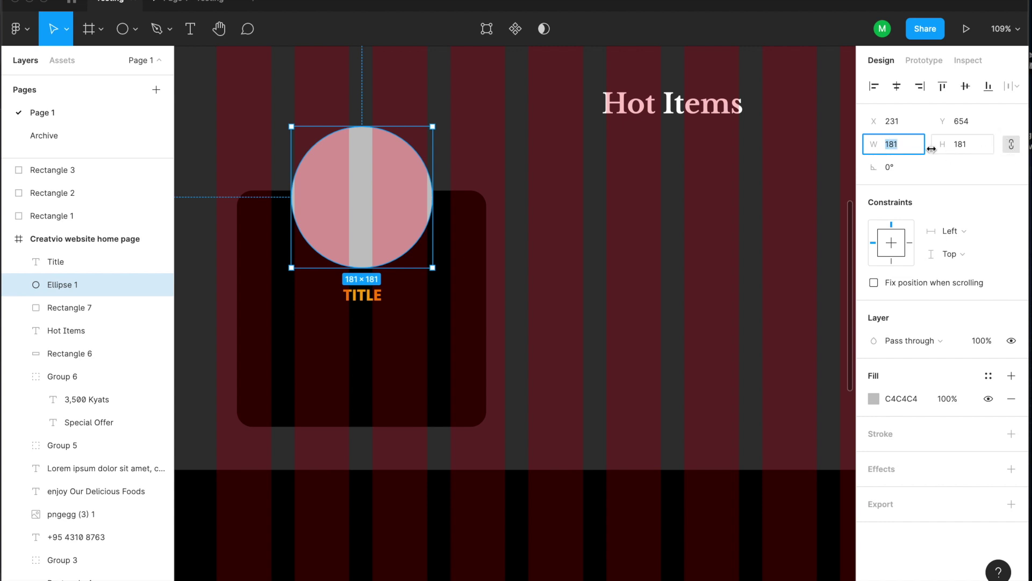
key(Return)
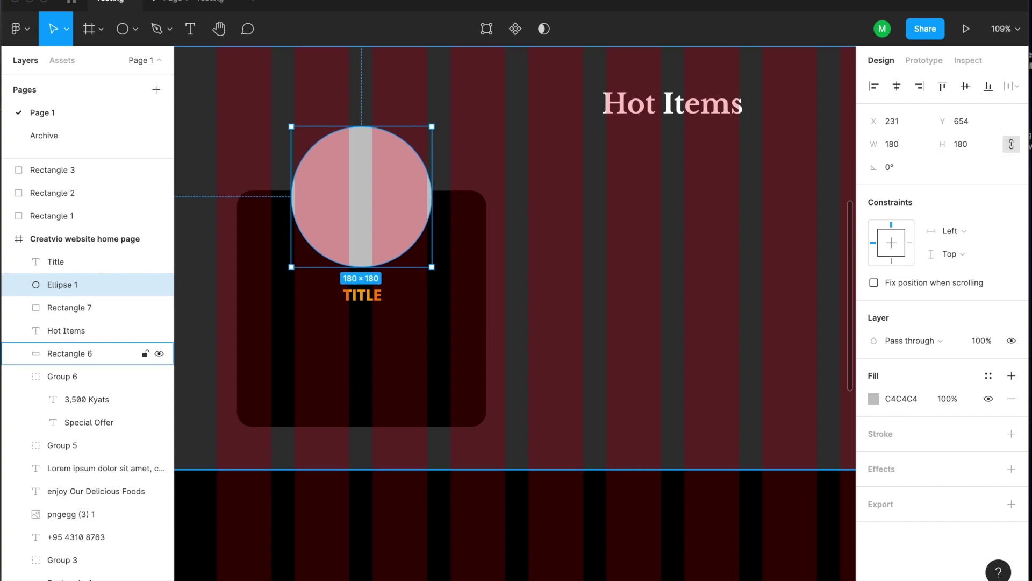
shift+click(477, 243)
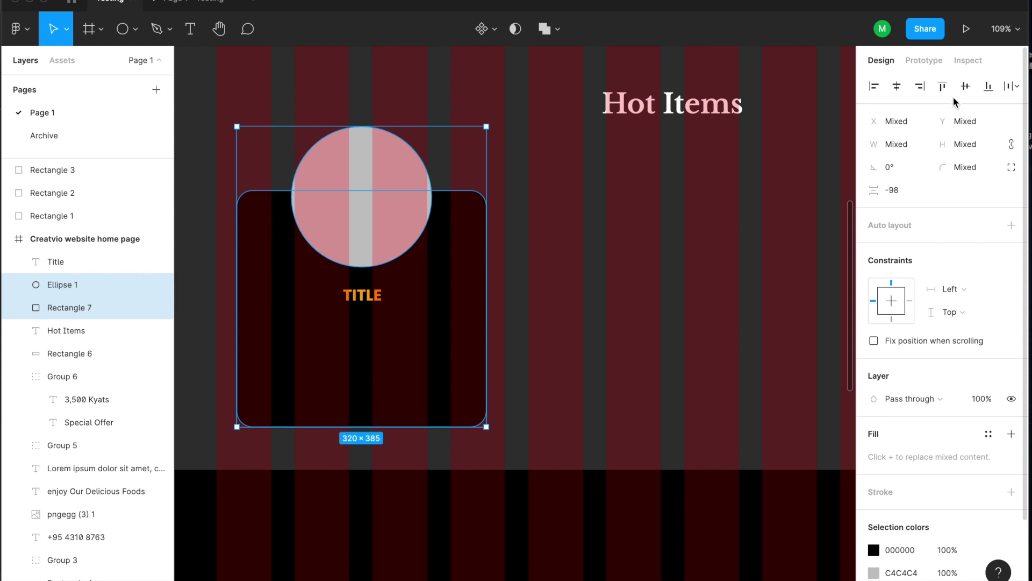
click(574, 301)
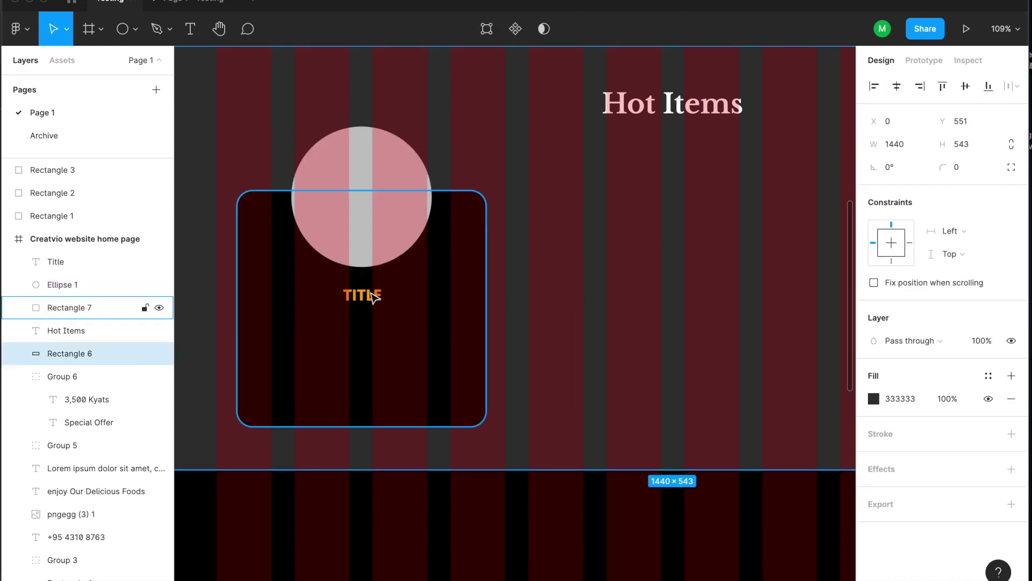
Change the card's title text to "Food Title", trying "Menu Title" first.
click(414, 305)
key(space)
drag(539, 331, 540, 300)
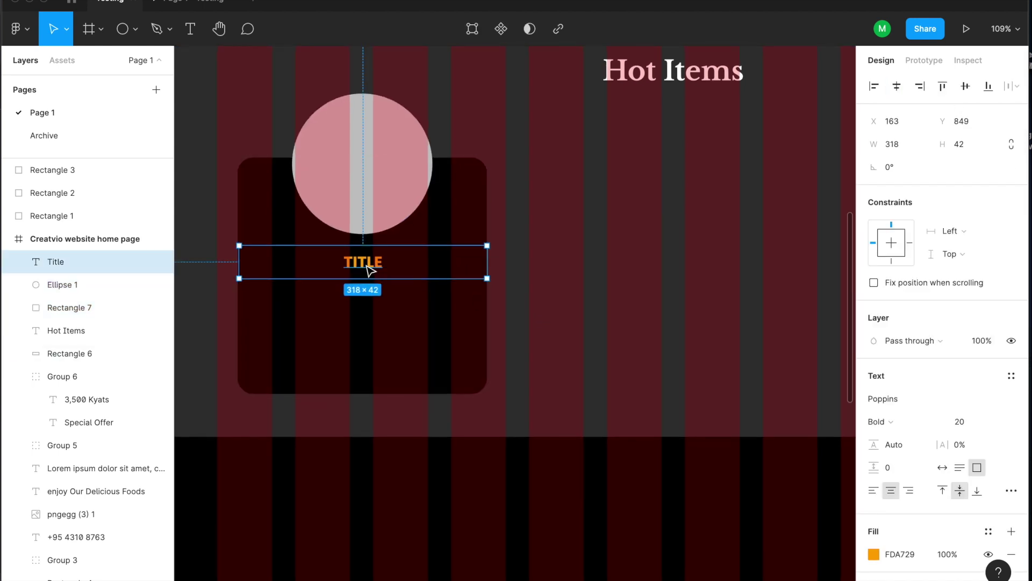
double_click(366, 263)
key(Left)
text(Menu)
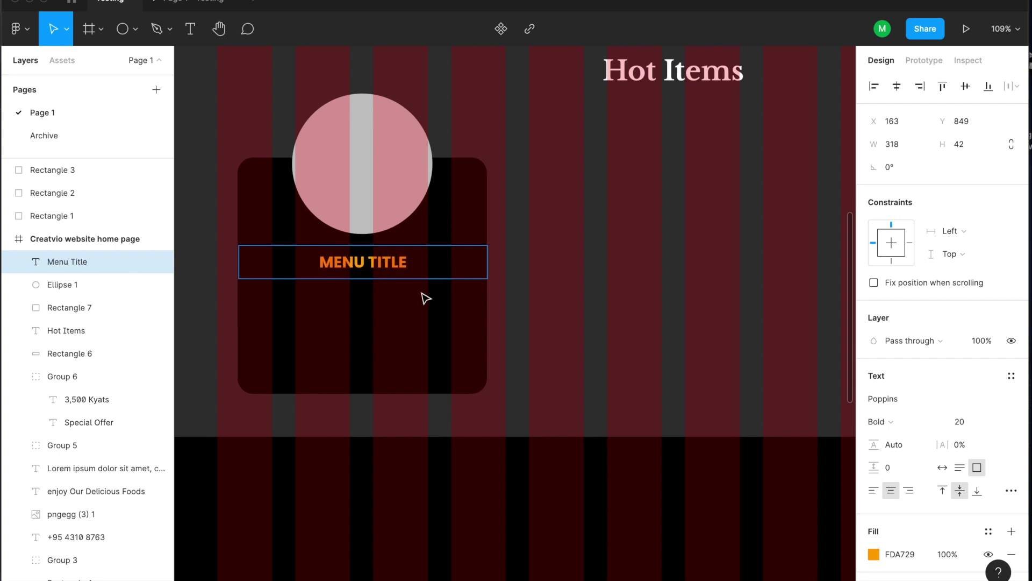
key(shift+Home)
text(Food)
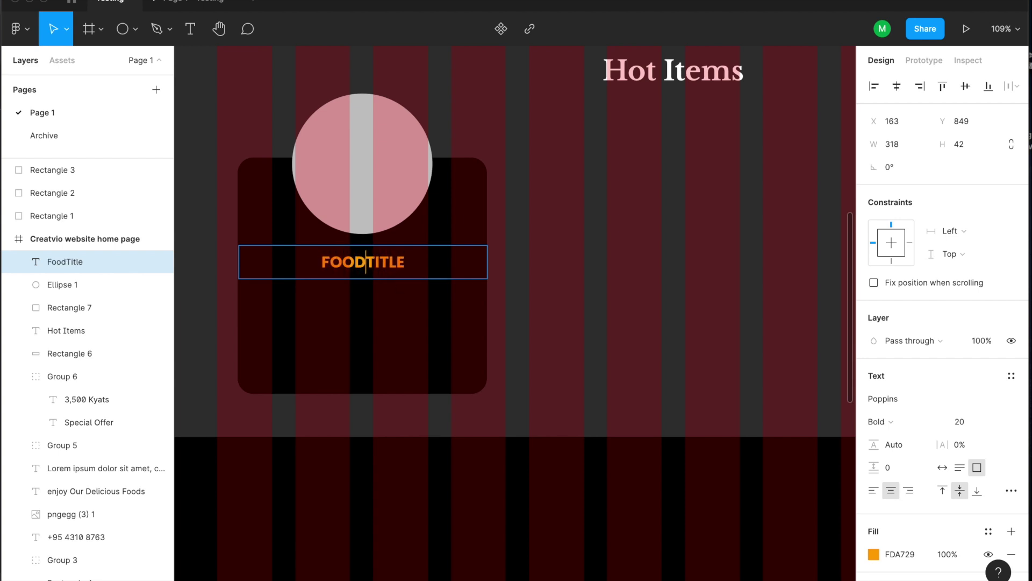
key(Escape)
click(519, 322)
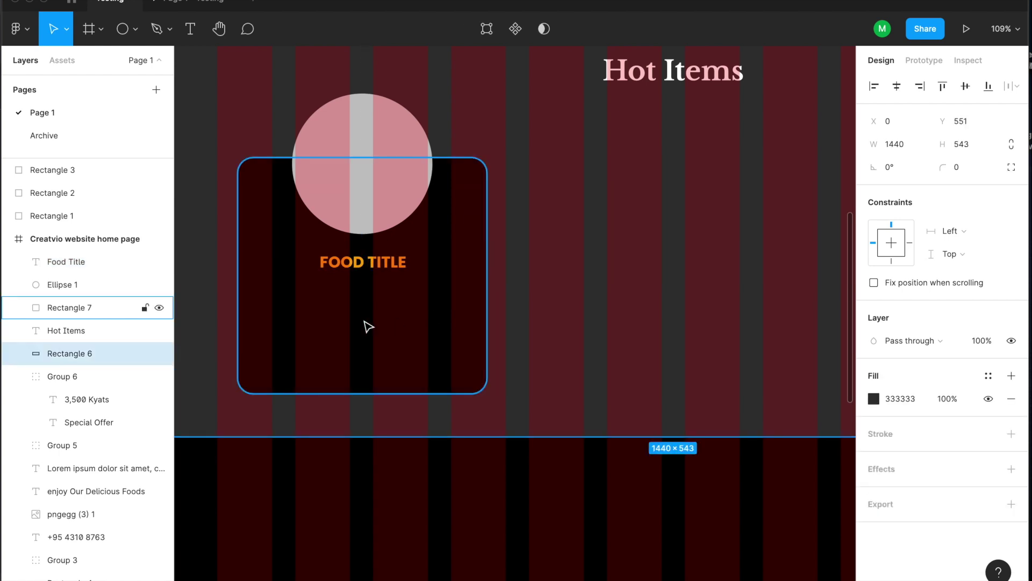
Copy the hero's lorem ipsum paragraph into the Hot Items section and place it below the card's food title.
click(398, 284)
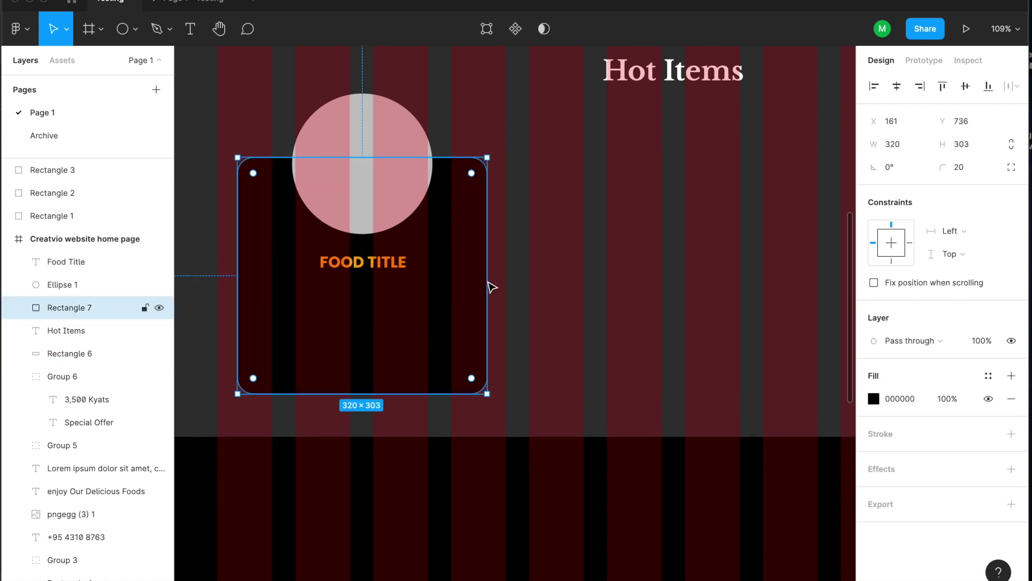
scroll(487, 280, down, 5)
click(505, 96)
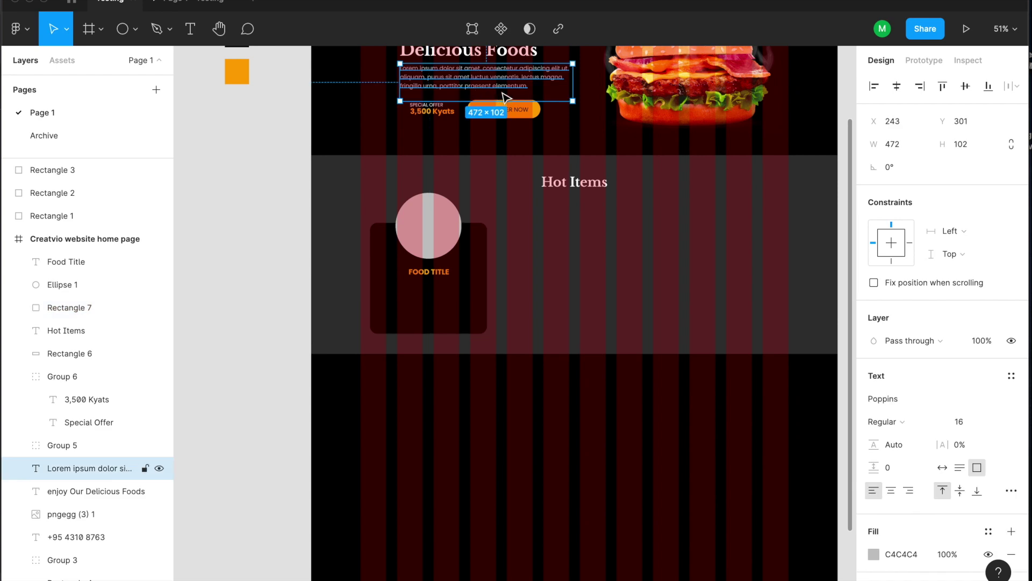
click(518, 246)
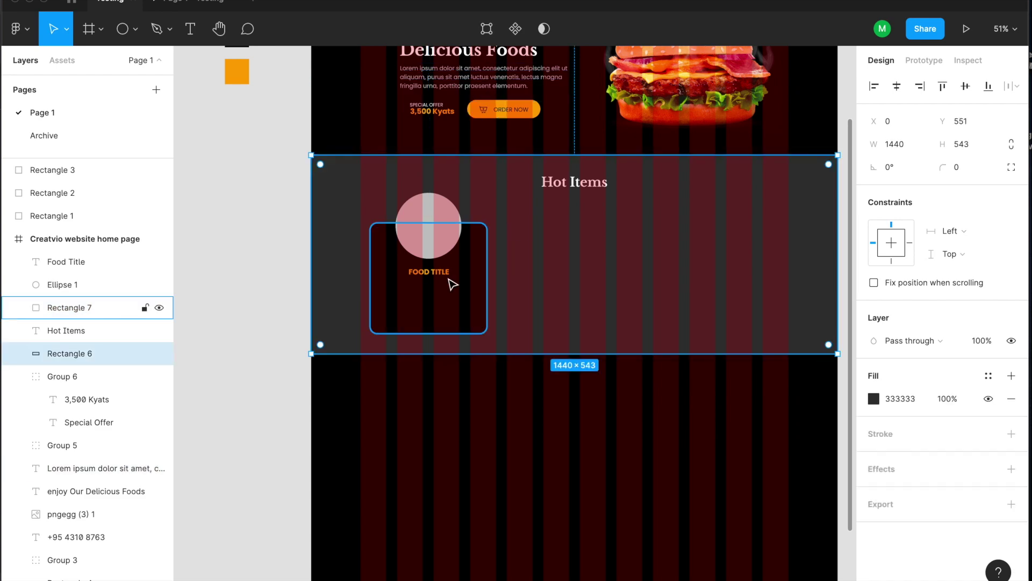
scroll(451, 283, up, 5)
key(ctrl+z)
scroll(479, 321, down, 4)
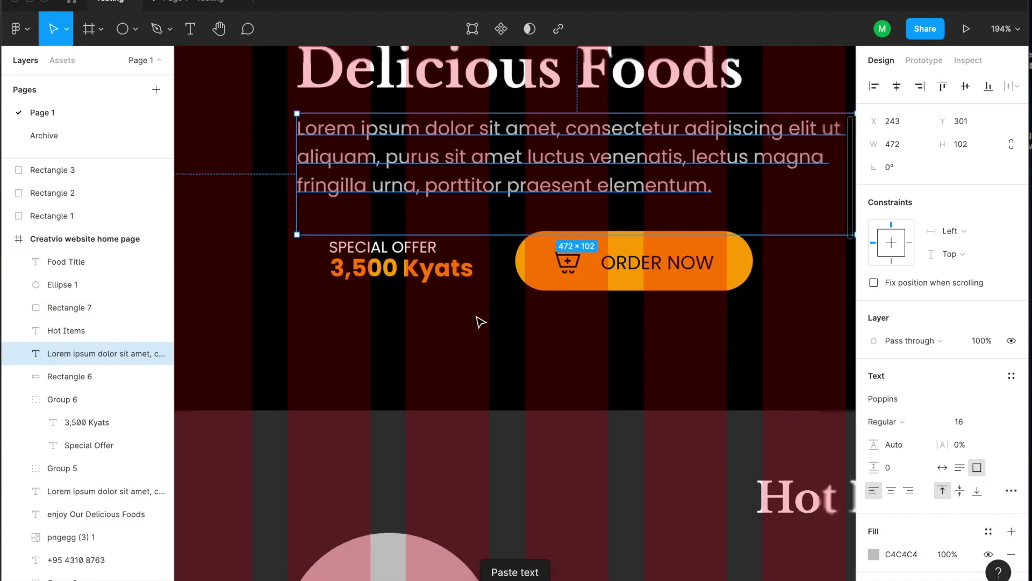
drag(592, 247, 522, 484)
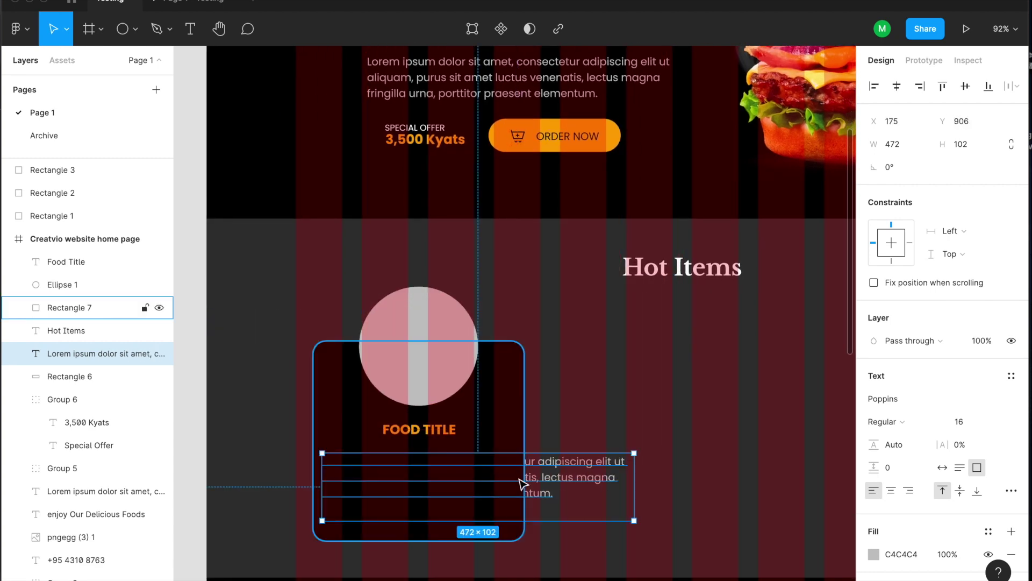
Bring the pasted paragraph in front of the card and set its font size to 13.
key(ctrl+bracketright)
key(ctrl+bracketright)
key(ctrl+bracketright)
key(ctrl+bracketright)
click(959, 422)
text(13)
key(Return)
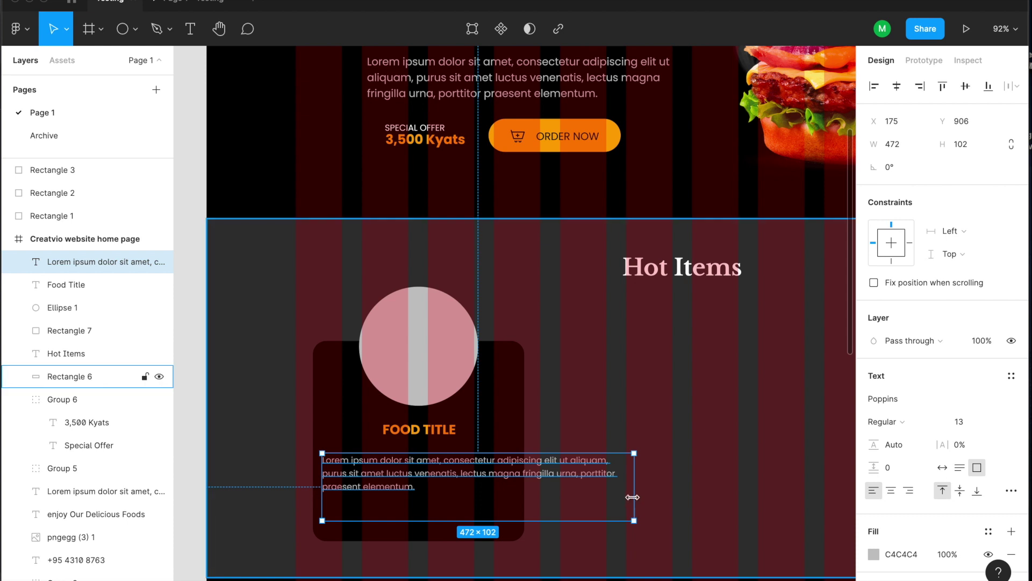
Resize the card paragraph's text box to about 286 × 89 px and centre its text below the food title.
drag(633, 487, 511, 483)
click(891, 490)
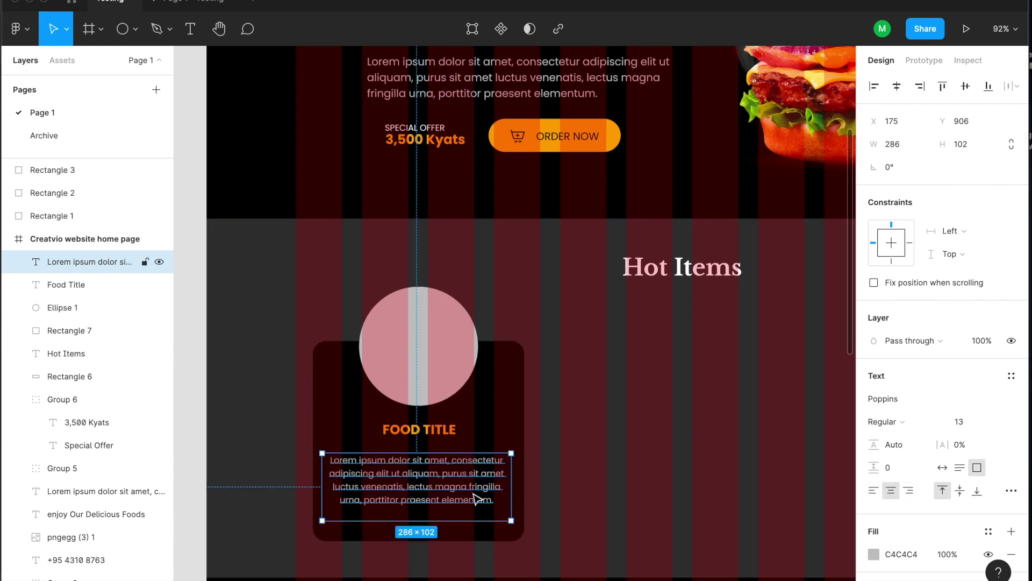
scroll(476, 497, up, 5)
click(454, 414)
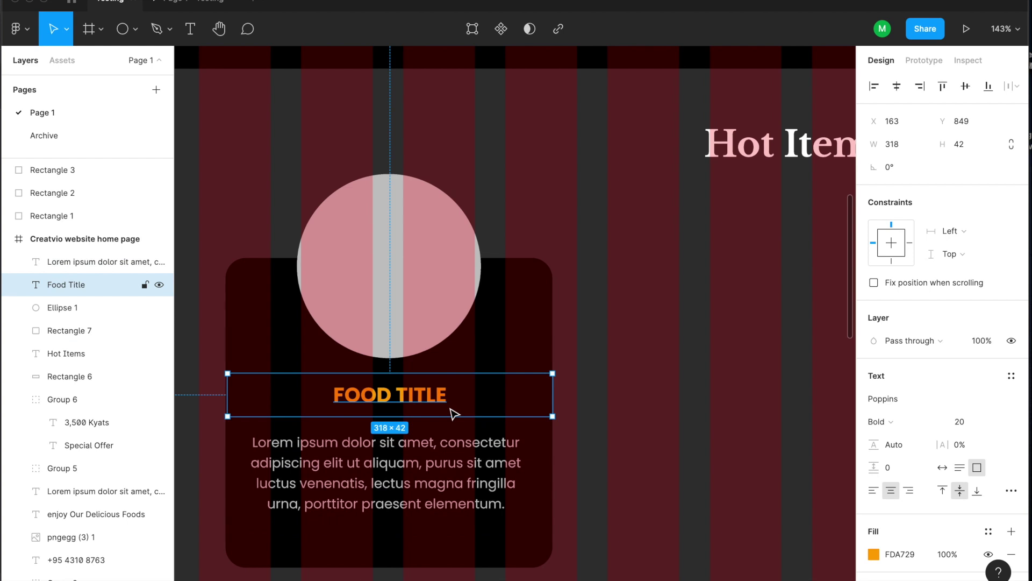
click(444, 454)
drag(444, 453, 443, 449)
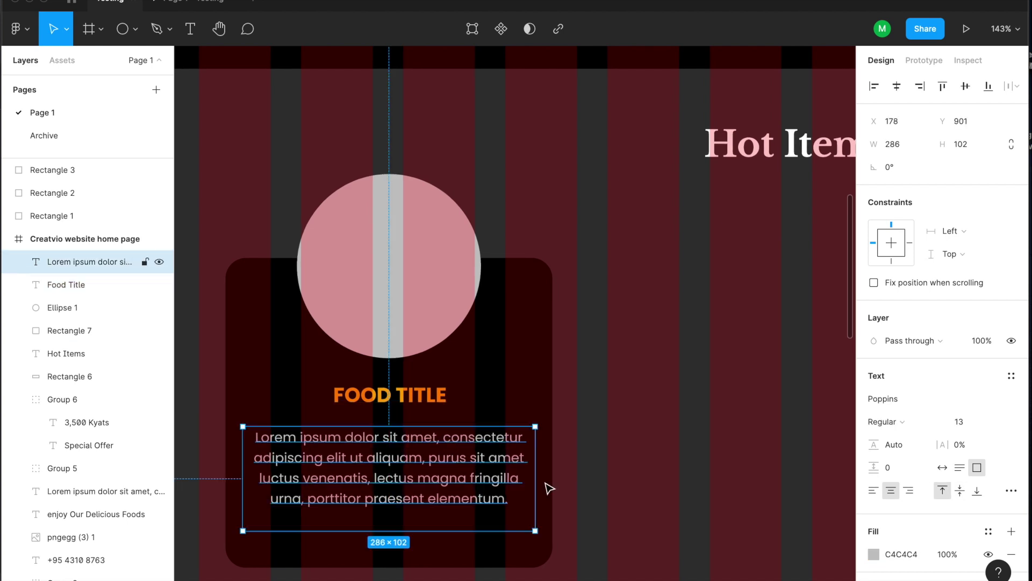
scroll(669, 487, down, 2)
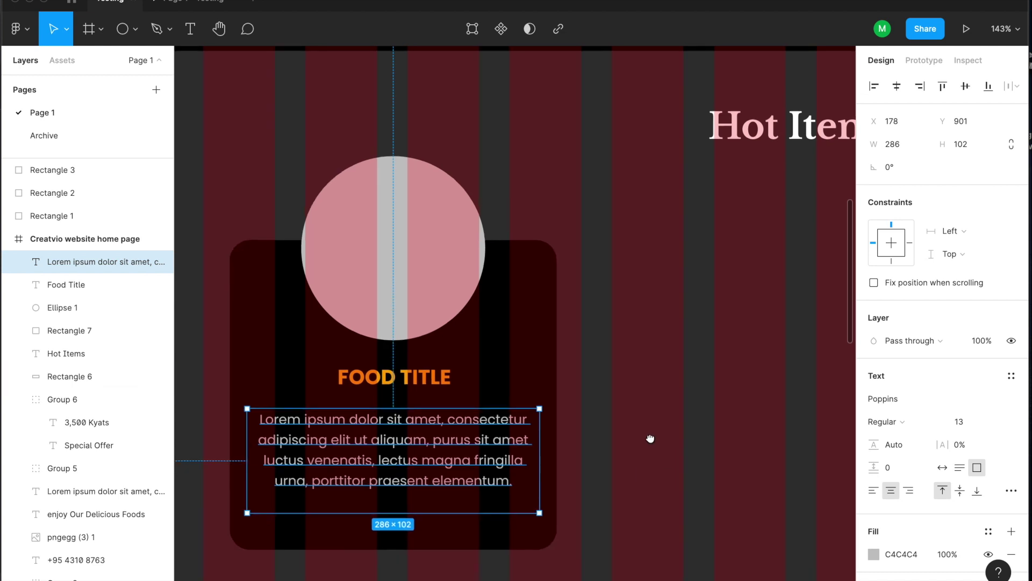
drag(391, 485, 392, 473)
Shorten the card's description text so that it ends with "lectus magna.".
double_click(400, 458)
double_click(400, 458)
triple_click(399, 458)
double_click(399, 459)
drag(522, 458, 273, 450)
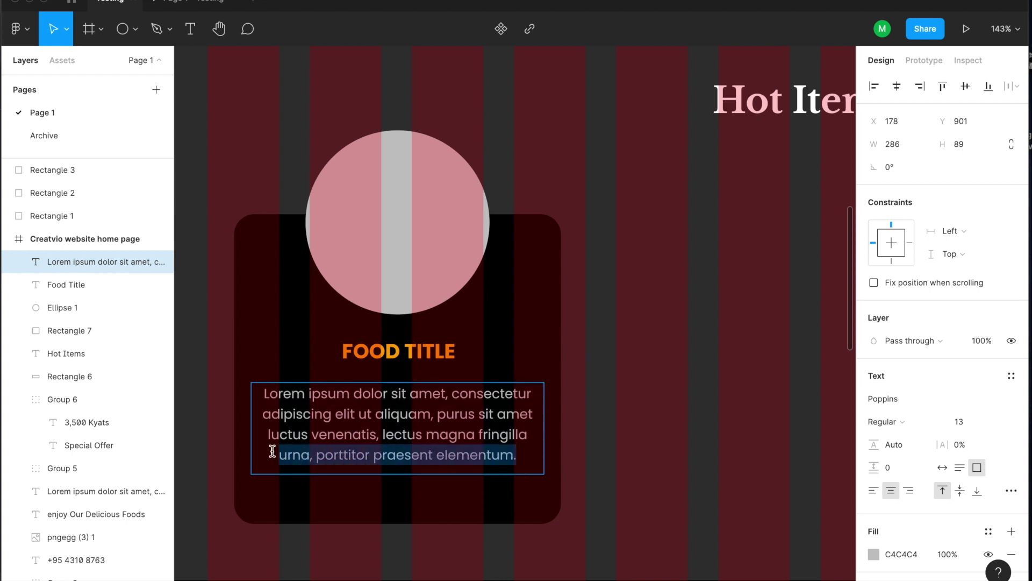
key(BackSpace)
key(BackSpace)
key(BackSpace)
key(BackSpace)
key(BackSpace)
key(BackSpace)
key(BackSpace)
key(BackSpace)
key(BackSpace)
key(BackSpace)
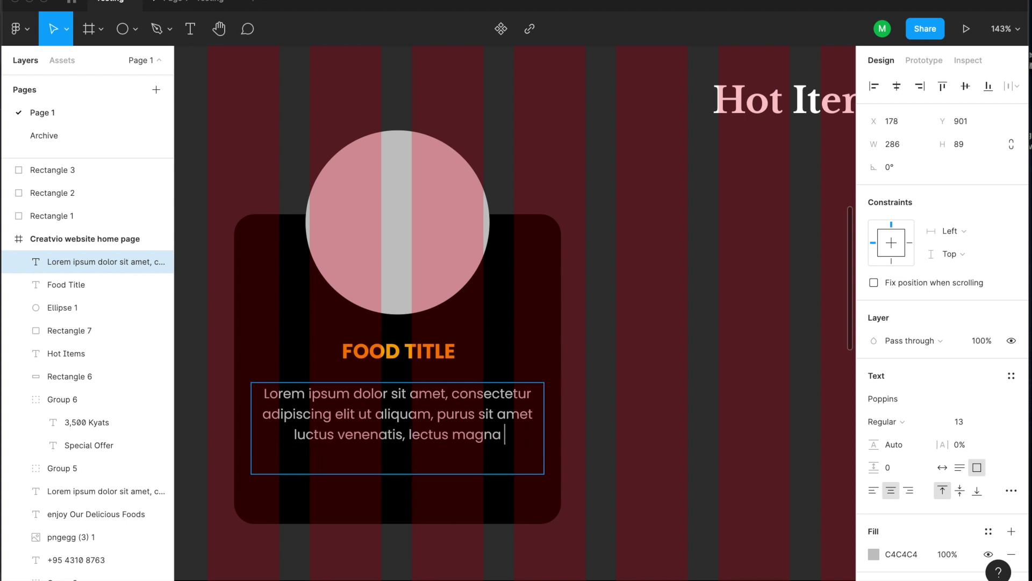
text(.)
click(592, 461)
click(592, 460)
Reduce the height of the card description's text box to about 66 px.
click(408, 438)
drag(398, 465, 399, 450)
click(575, 445)
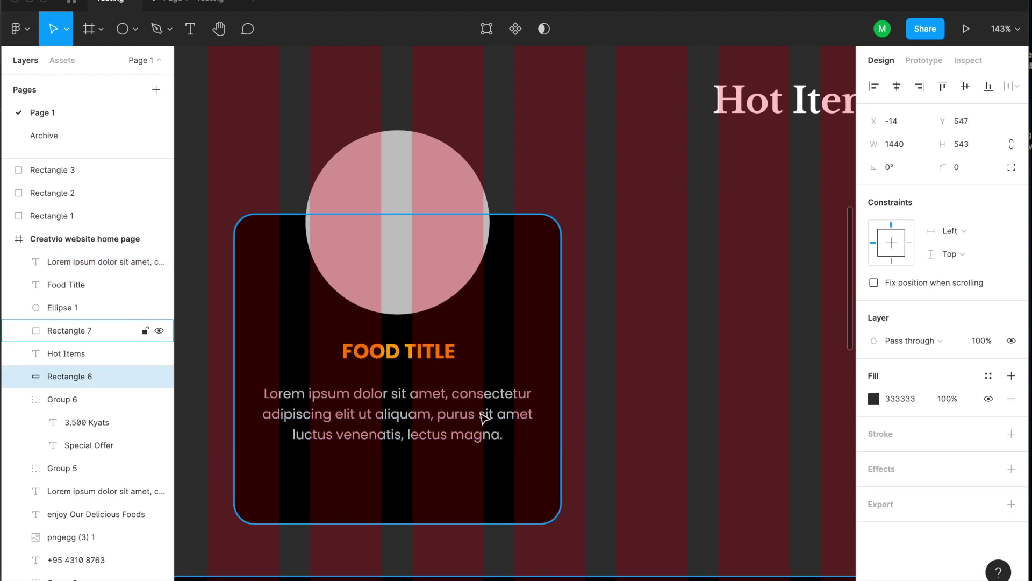
scroll(484, 417, down, 3)
scroll(495, 431, down, 1)
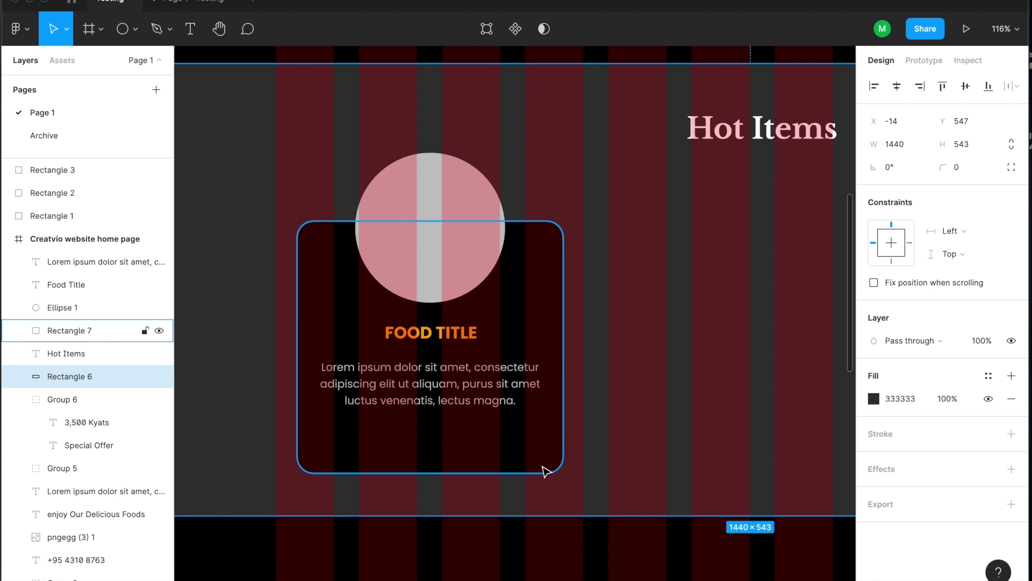
click(502, 395)
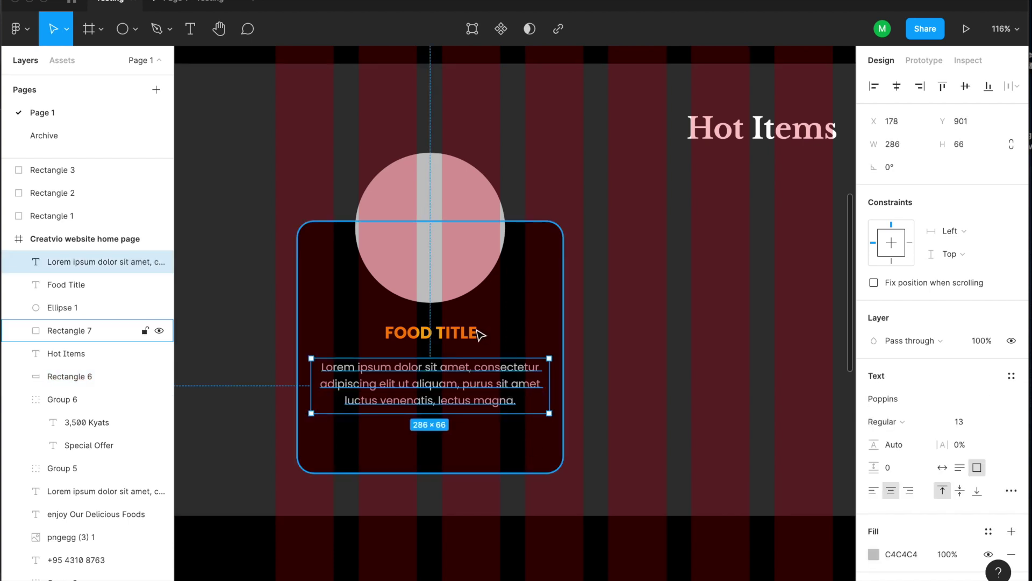
Copy the hero's special offer price and Order Now button together and place the copies below the card's description.
scroll(479, 334, down, 2)
scroll(480, 333, down, 4)
click(462, 161)
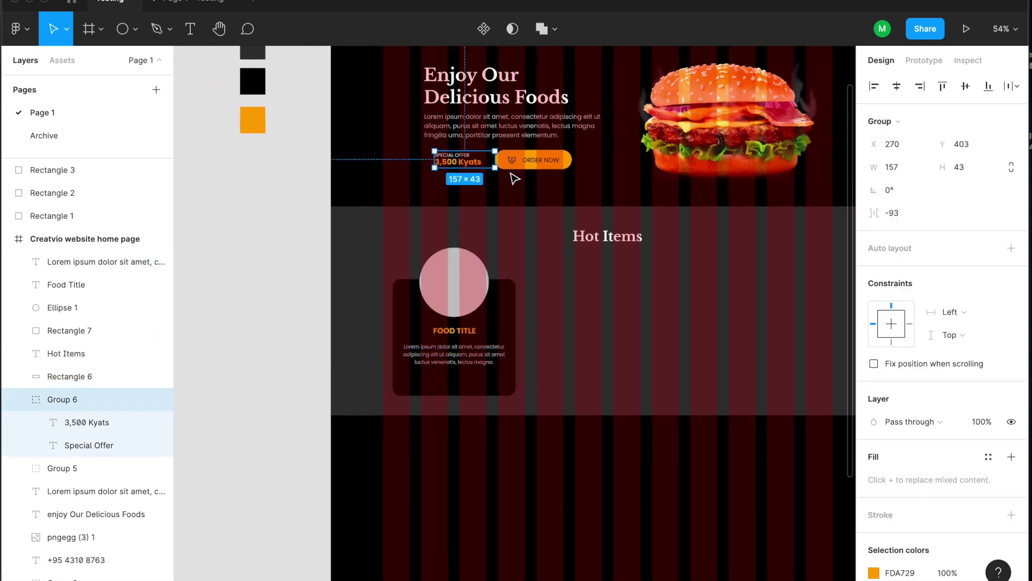
shift+click(535, 160)
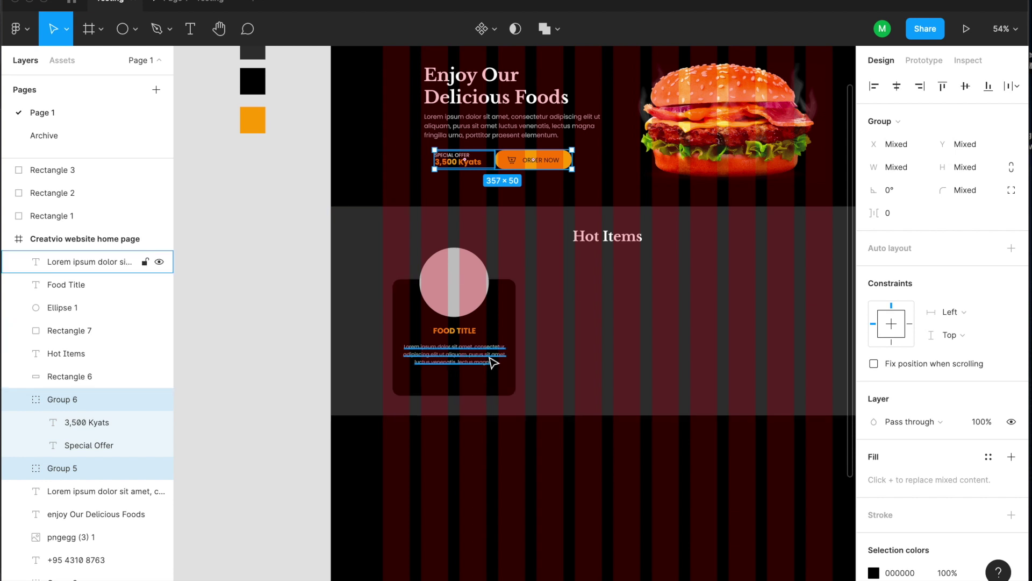
scroll(490, 359, up, 3)
scroll(491, 447, down, 3)
key(ctrl+v)
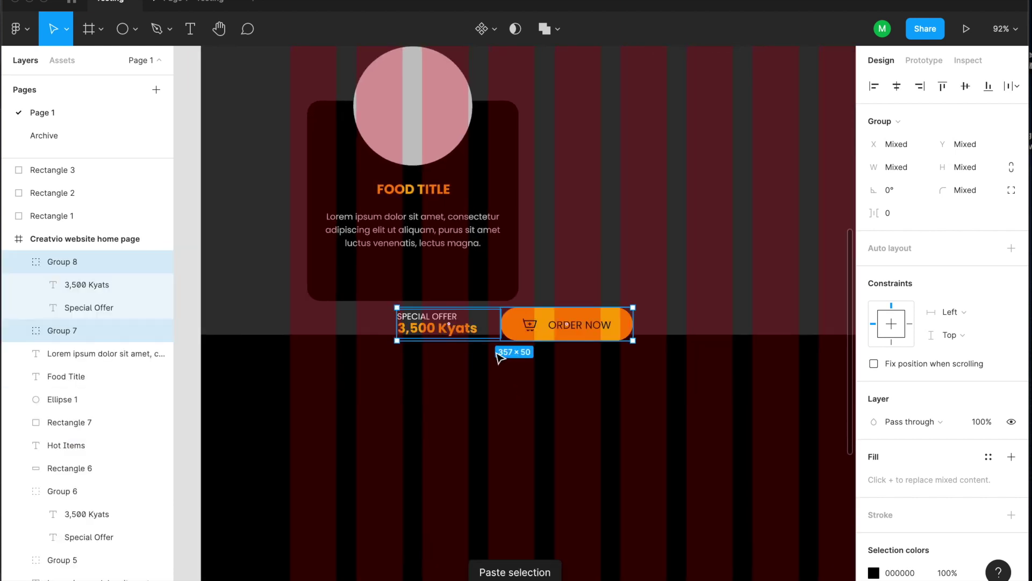
drag(541, 334, 509, 292)
key(ctrl+z)
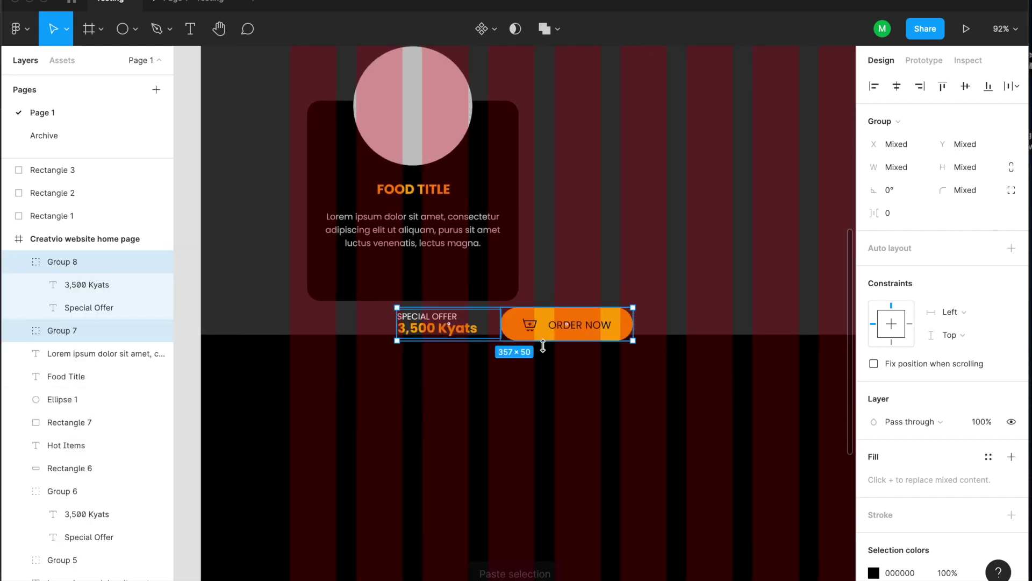
drag(550, 333, 529, 285)
click(473, 311)
Move the copied Order Now button below the price, centred on the card.
scroll(465, 310, up, 5)
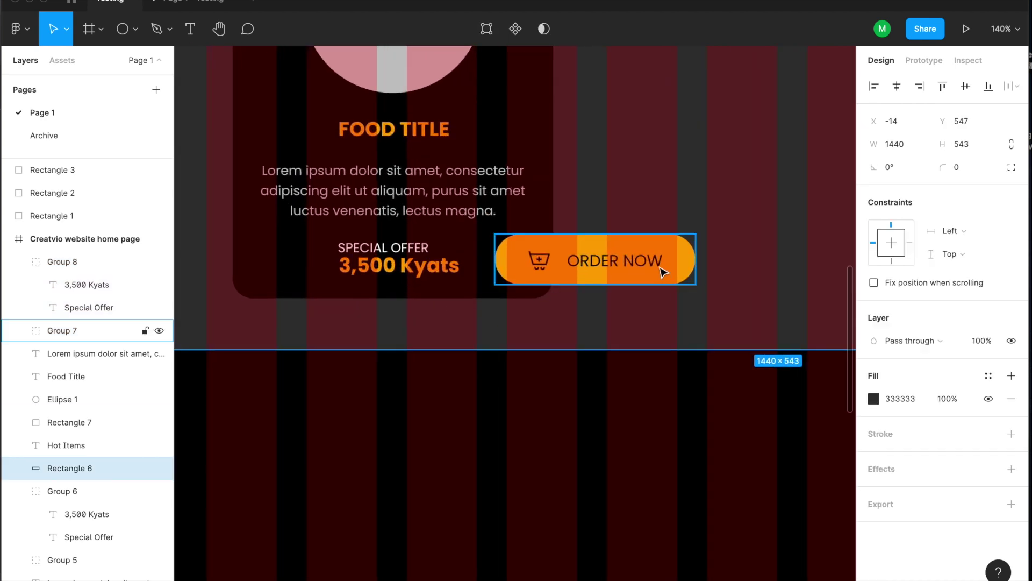
click(653, 282)
drag(686, 264, 485, 321)
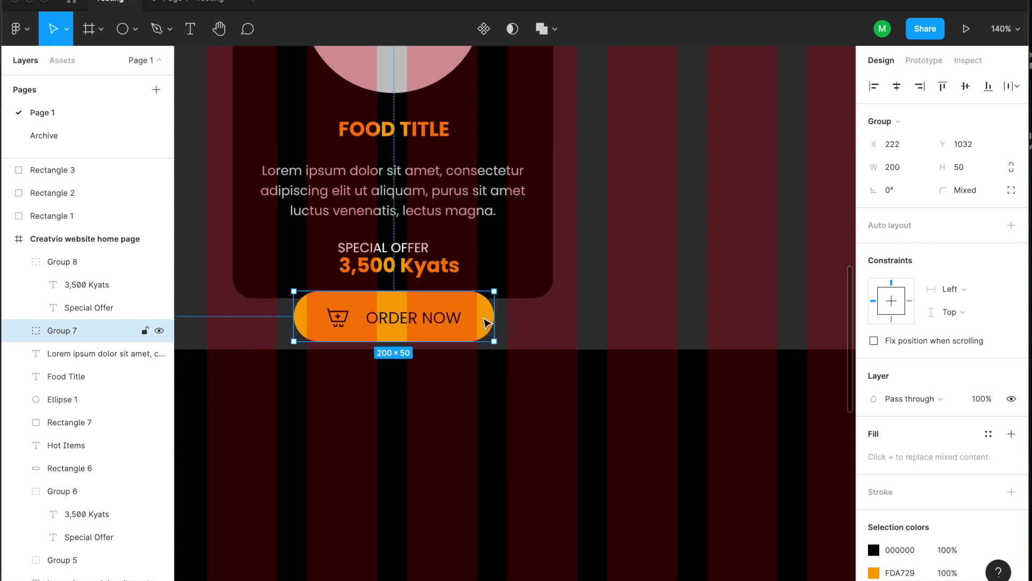
Ungroup the card's Special Offer label and price.
scroll(382, 258, up, 3)
click(383, 259)
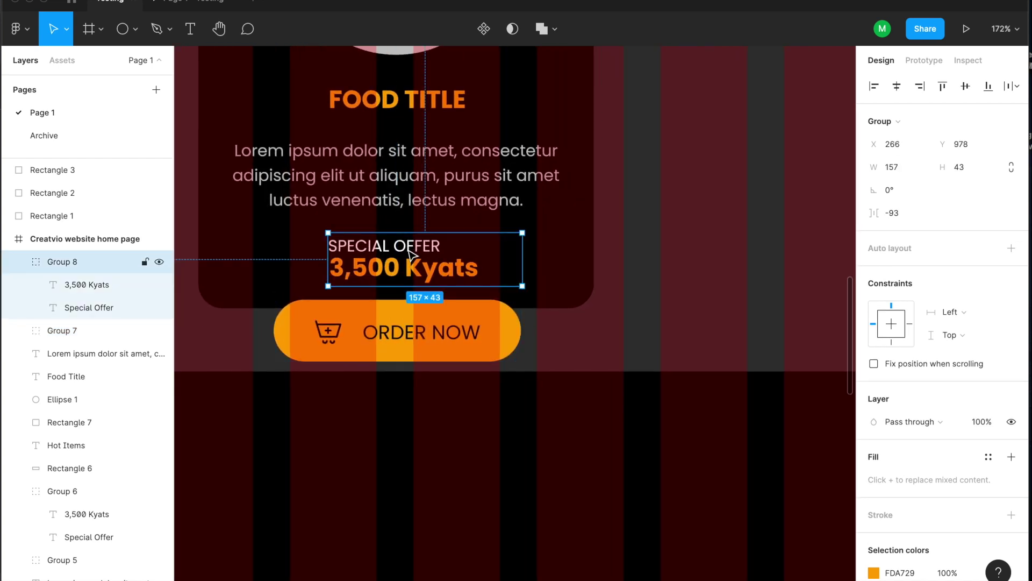
right_click(380, 248)
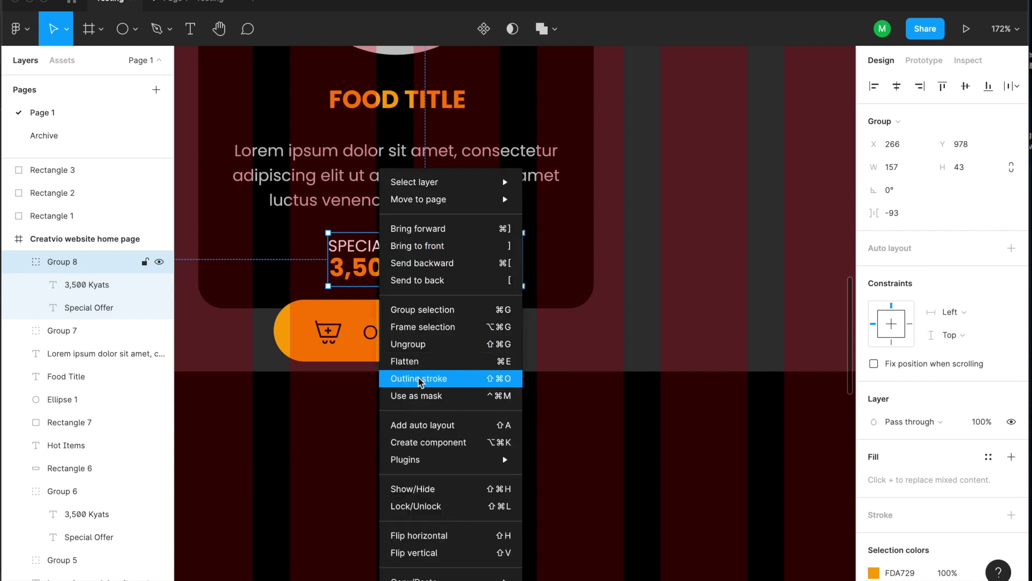
click(422, 345)
click(619, 243)
Widen the card's Special Offer text box to 319 px, about the card's width, and centre its text.
click(436, 248)
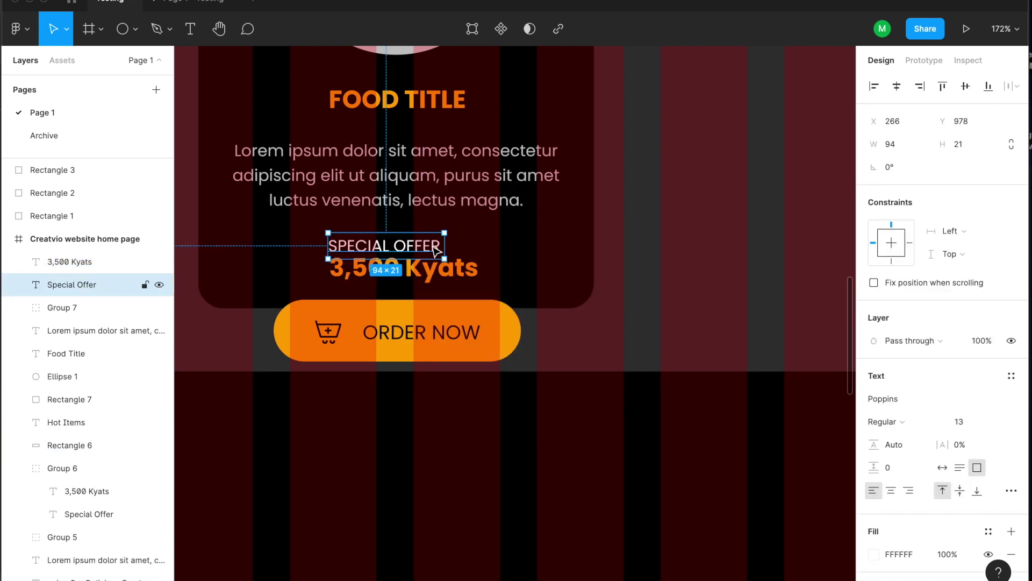
drag(446, 245, 592, 246)
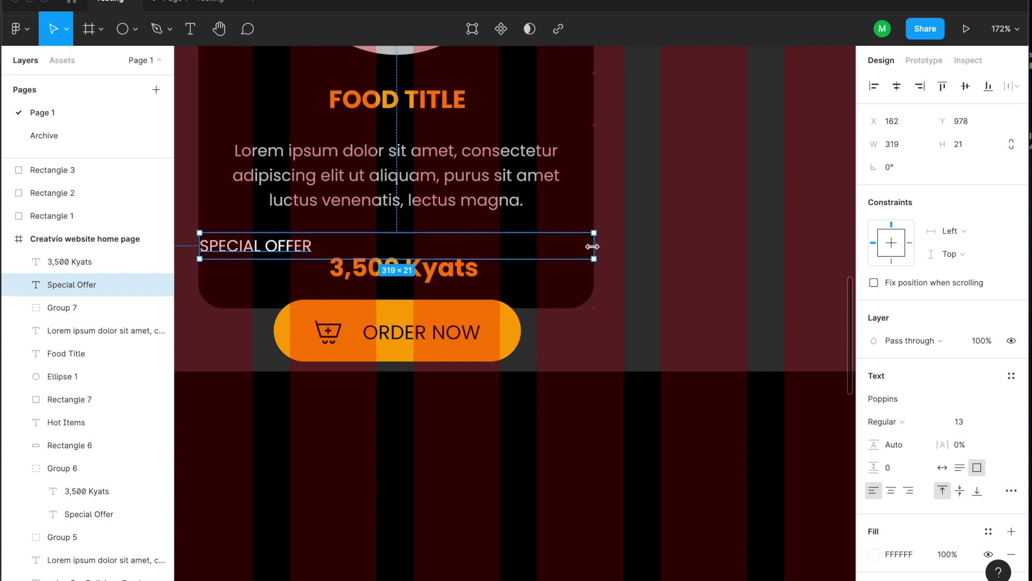
click(891, 490)
Widen the card's "3,500 Kyats" text box to 319 px, centre its text, and shift it slightly down.
click(432, 273)
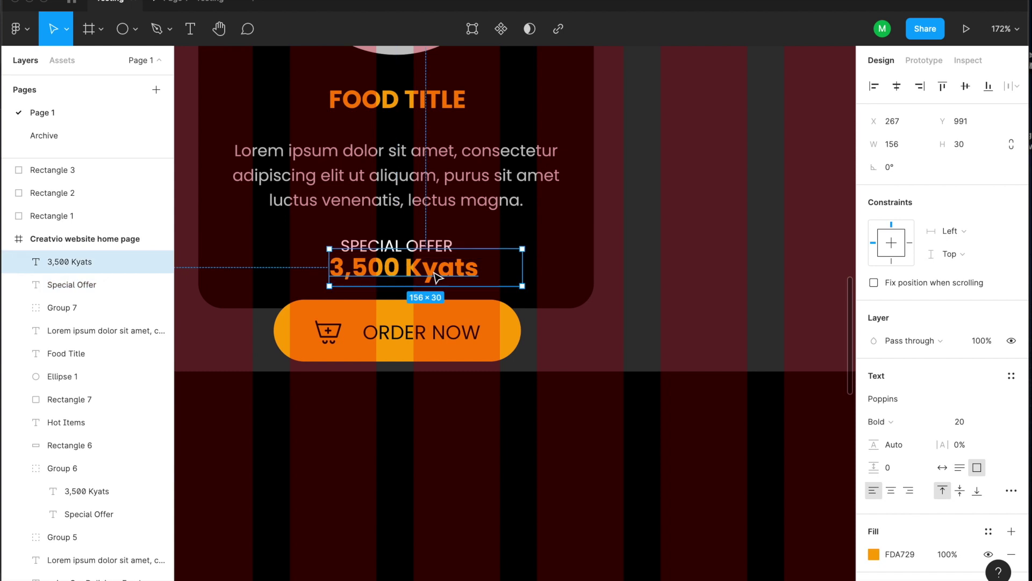
drag(522, 269, 596, 268)
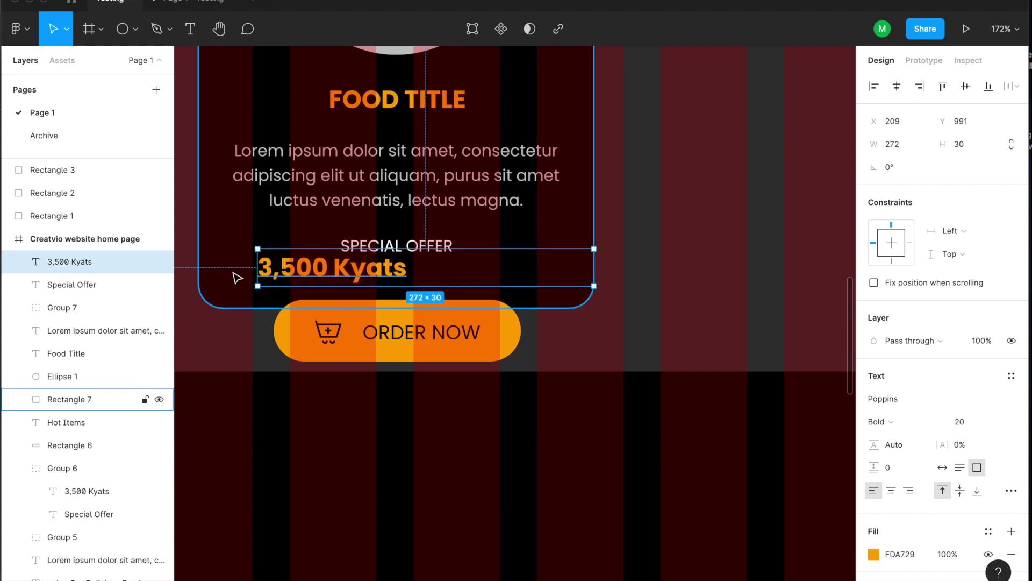
drag(257, 267, 200, 261)
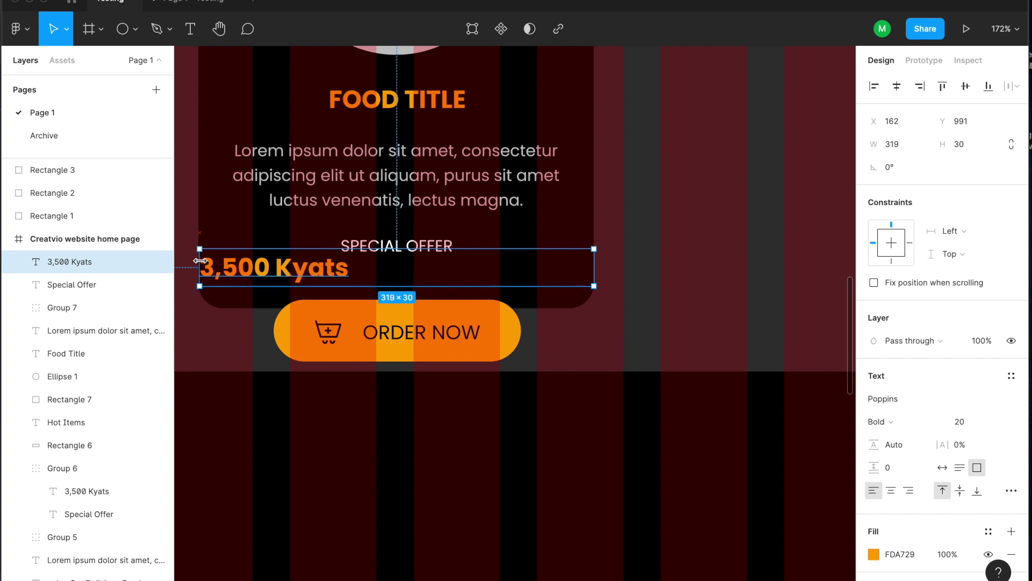
click(891, 491)
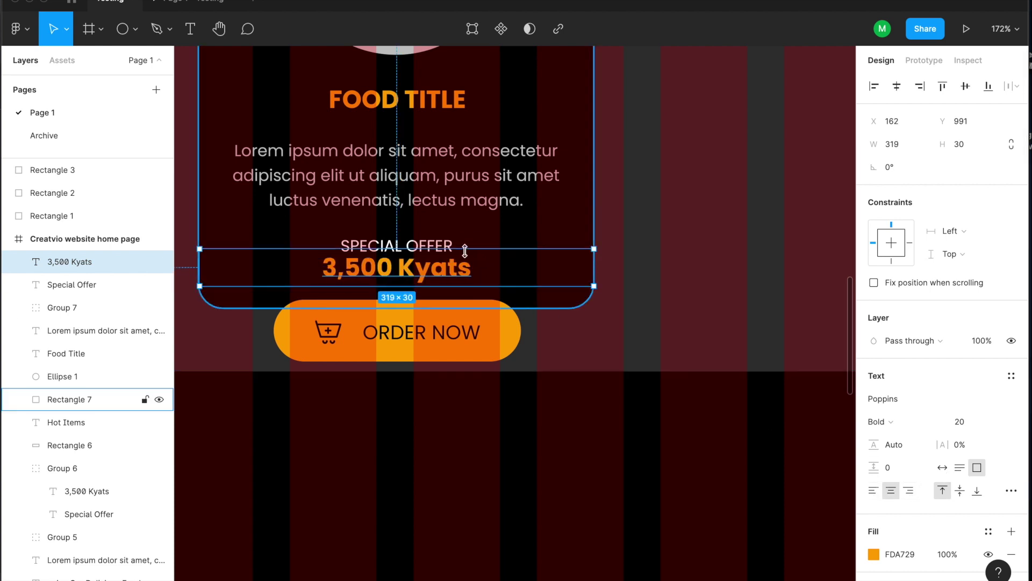
drag(465, 283, 469, 284)
Shift the card's Order Now button slightly down and extend the black card rectangle to a height of about 370 px.
click(490, 340)
drag(491, 340, 490, 345)
click(571, 295)
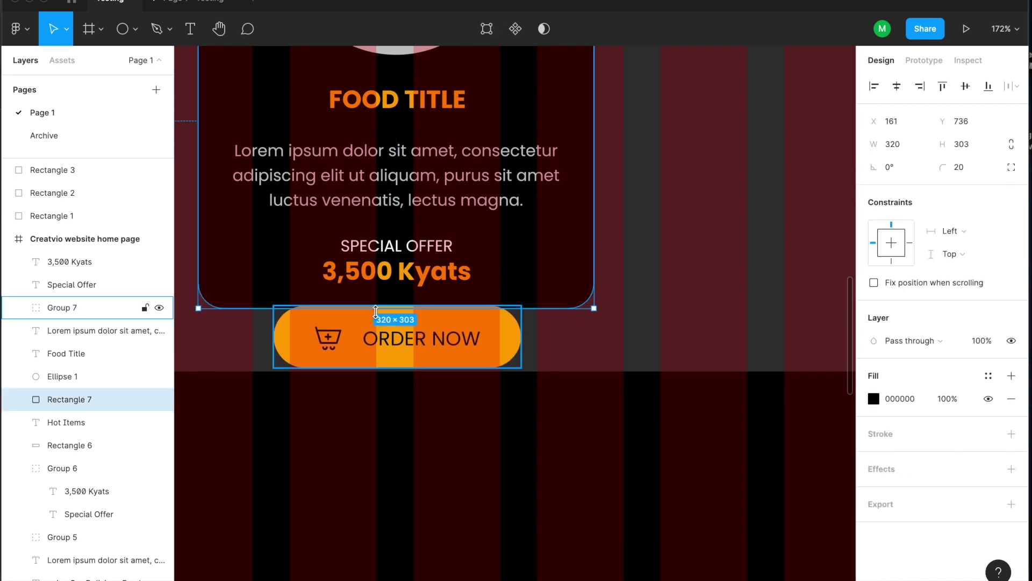
drag(375, 311, 392, 391)
scroll(532, 332, down, 5)
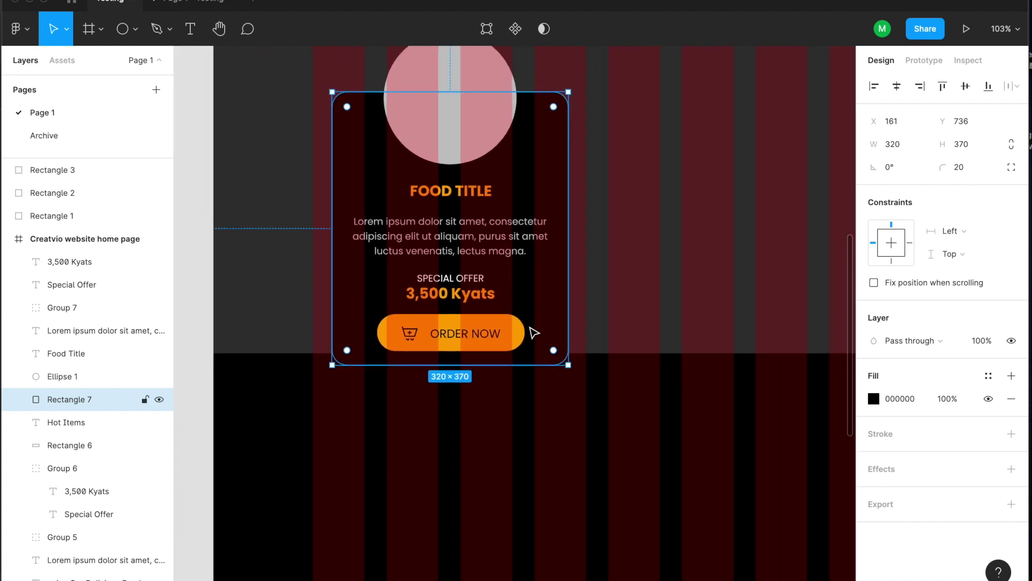
Extend the grey Hot Items background rectangle downward to a height of about 594 px.
click(659, 301)
drag(684, 353, 682, 391)
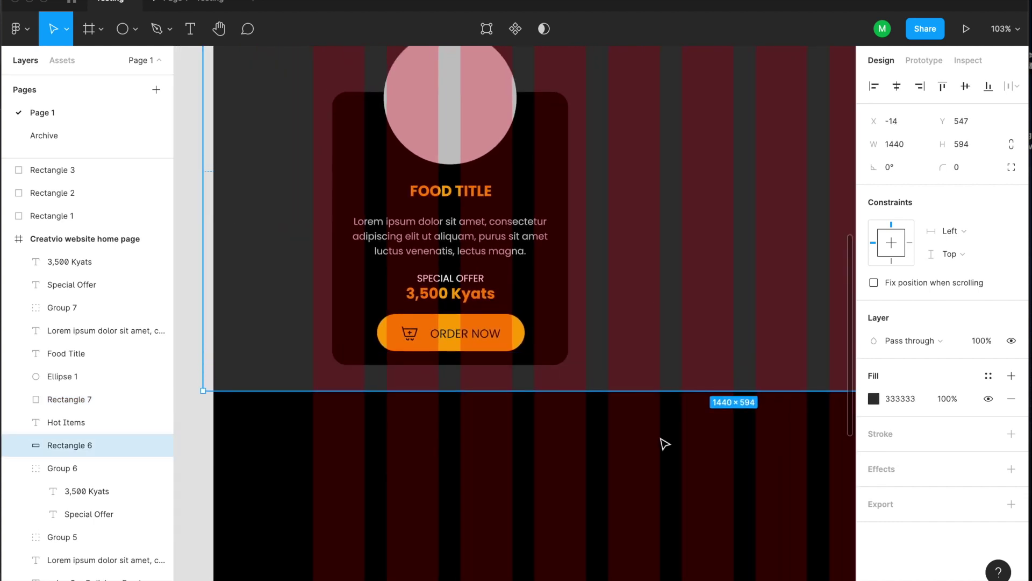
key(Escape)
scroll(606, 344, up, 2)
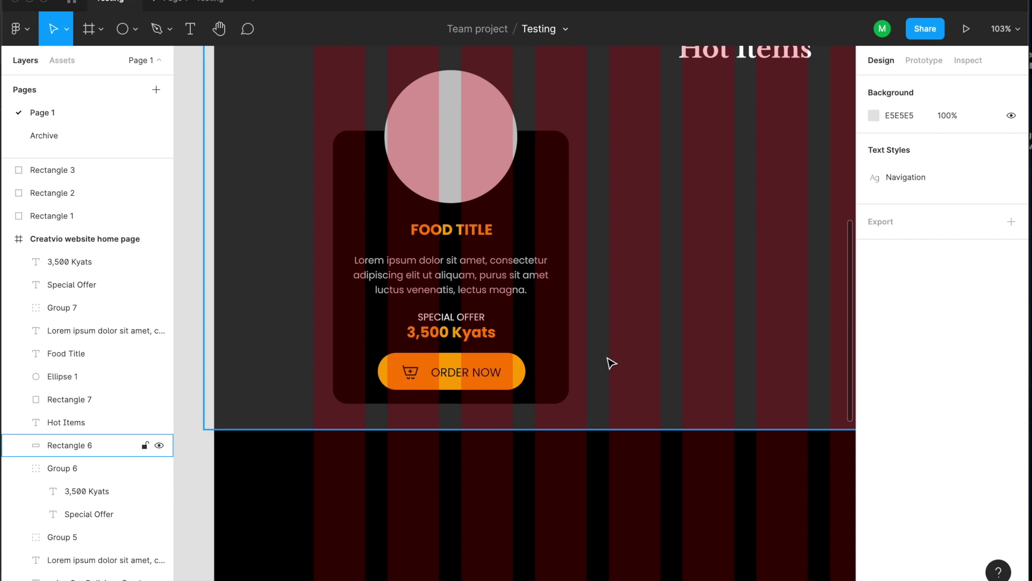
Select all the food card's elements without the grey background and create one component from them.
scroll(611, 364, down, 5)
drag(558, 416, 421, 226)
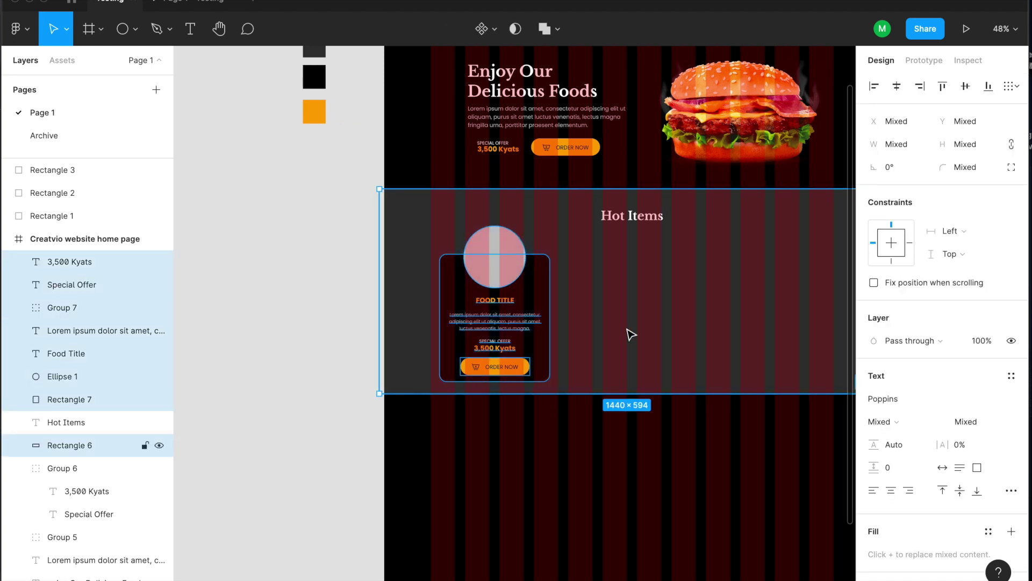
shift+click(628, 330)
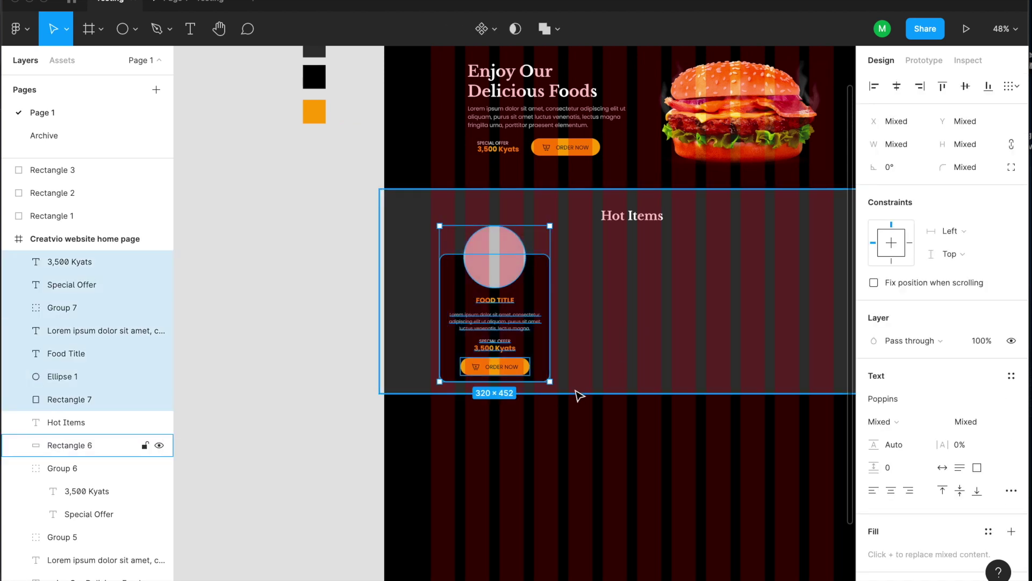
click(494, 29)
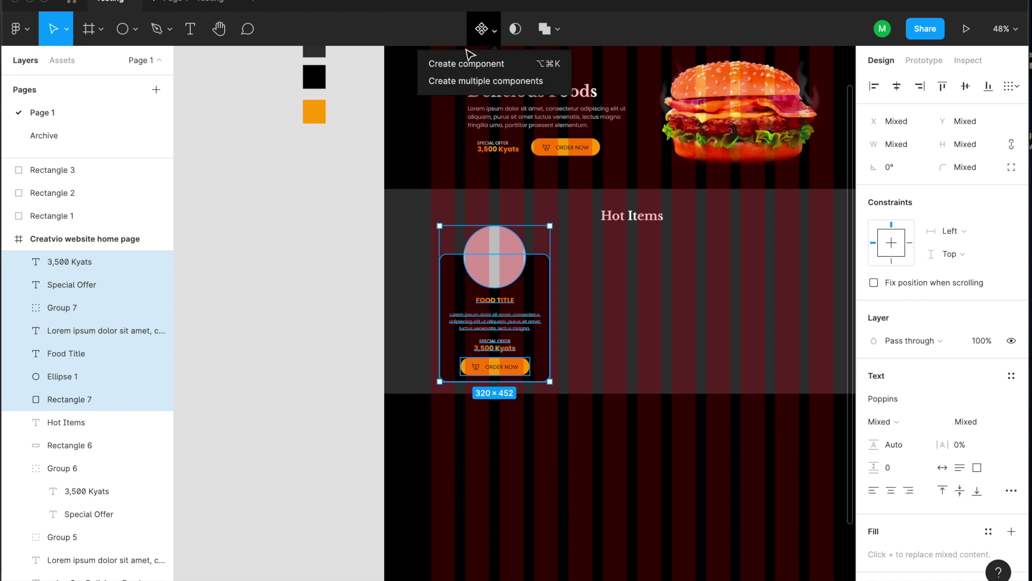
click(484, 32)
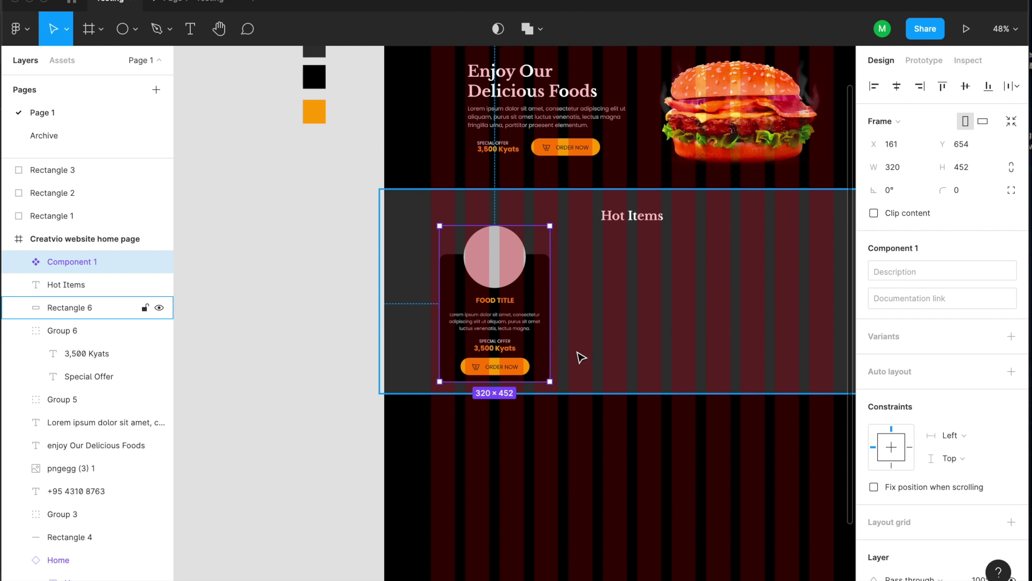
Move the card component down to Y 689 and extend the grey Hot Items background to a height of about 641 px.
scroll(548, 340, up, 3)
drag(537, 321, 542, 340)
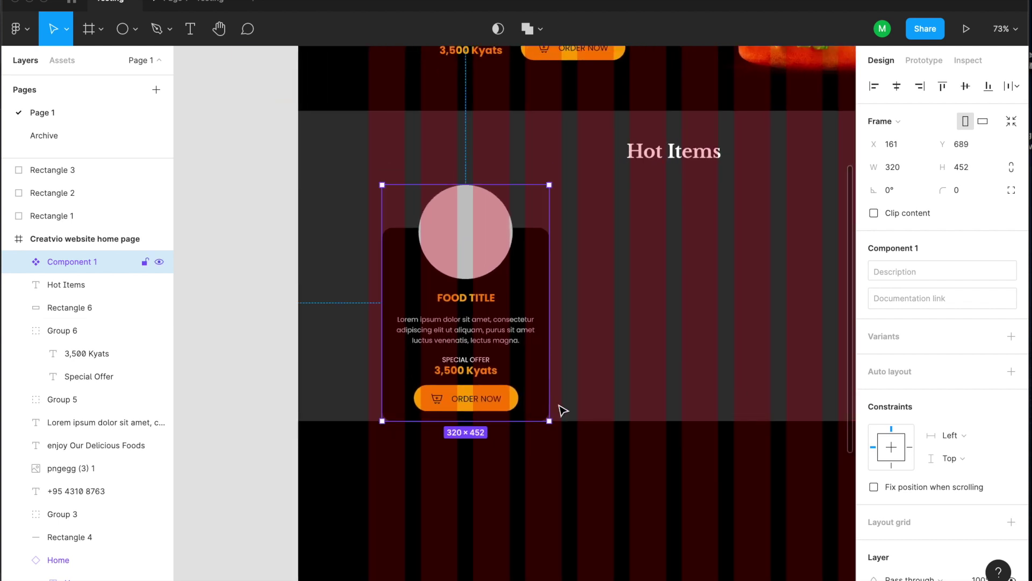
click(682, 419)
drag(685, 422, 684, 446)
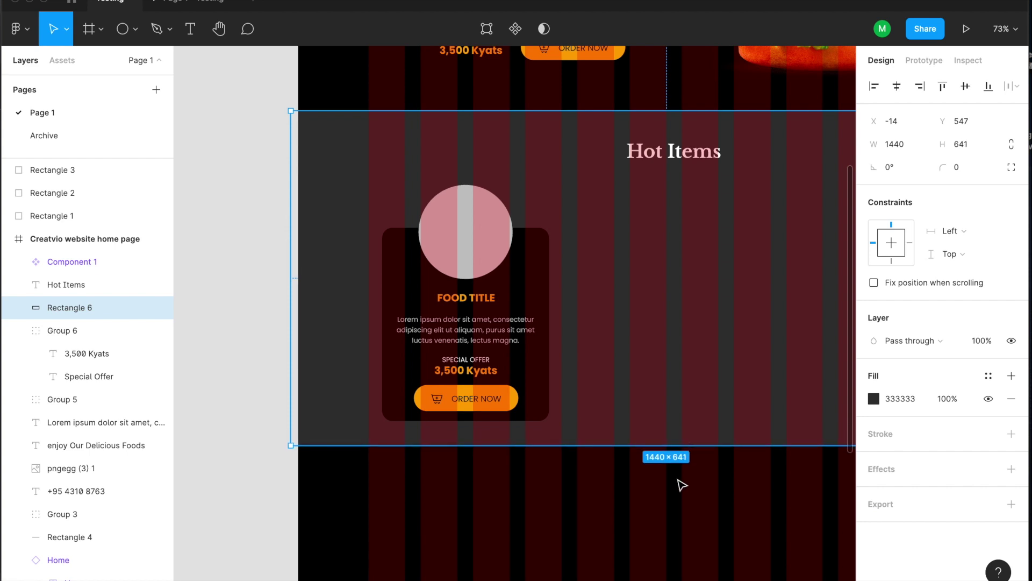
key(Escape)
Nudge the card component slightly down and left to X 158, Y 696.
click(482, 311)
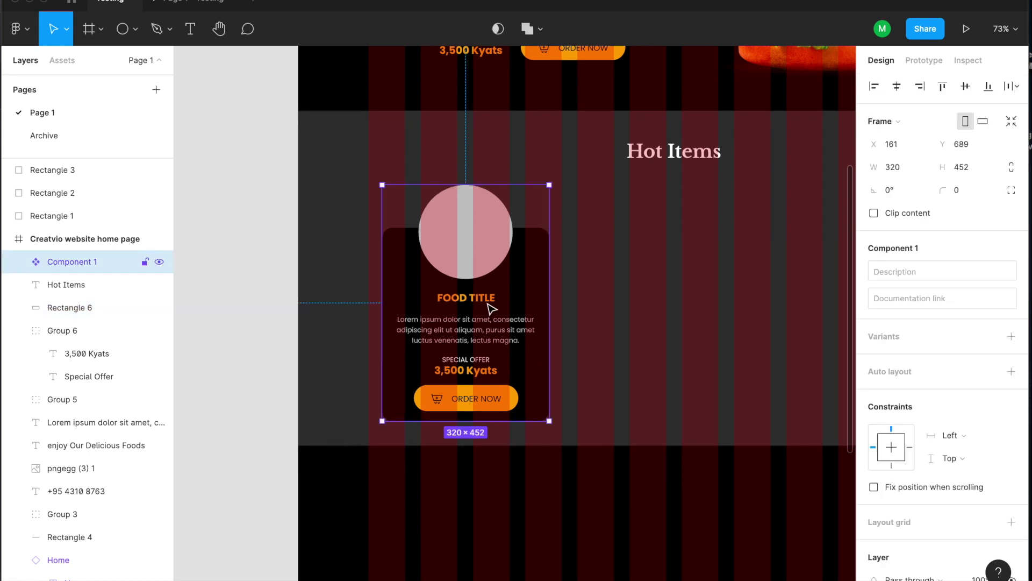
key(Down)
key(Down)
key(Down)
key(Down)
key(Down)
key(Down)
key(Down)
key(Left)
key(Left)
key(Left)
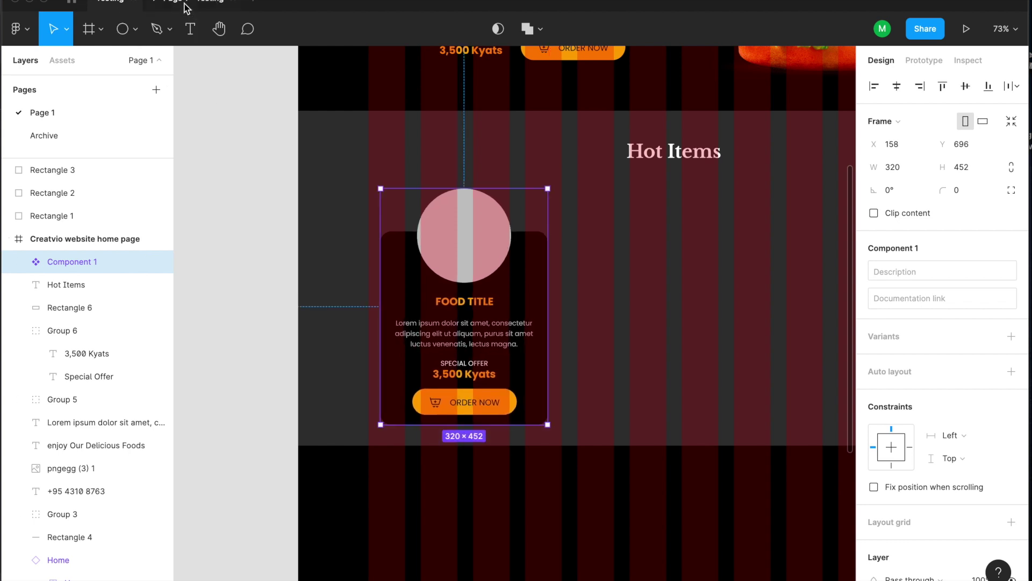
Replace the card circle's solid fill with an image fill using pngegg.png.
double_click(467, 255)
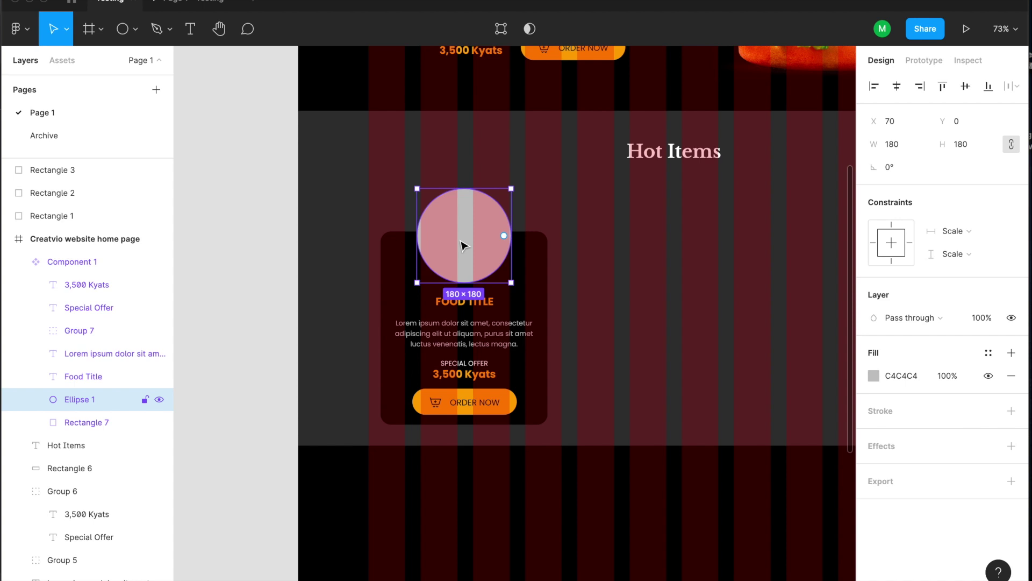
click(896, 377)
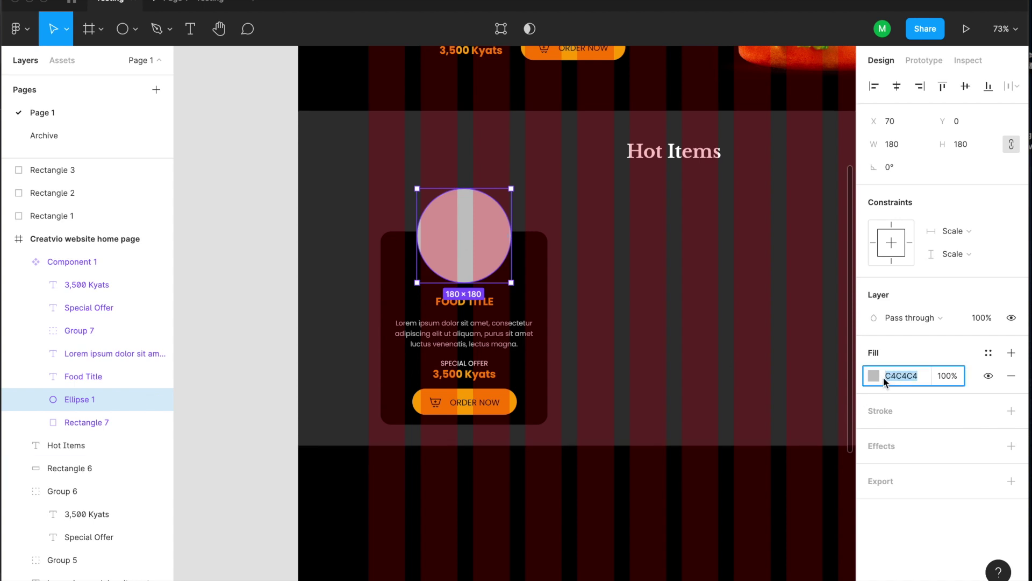
click(874, 377)
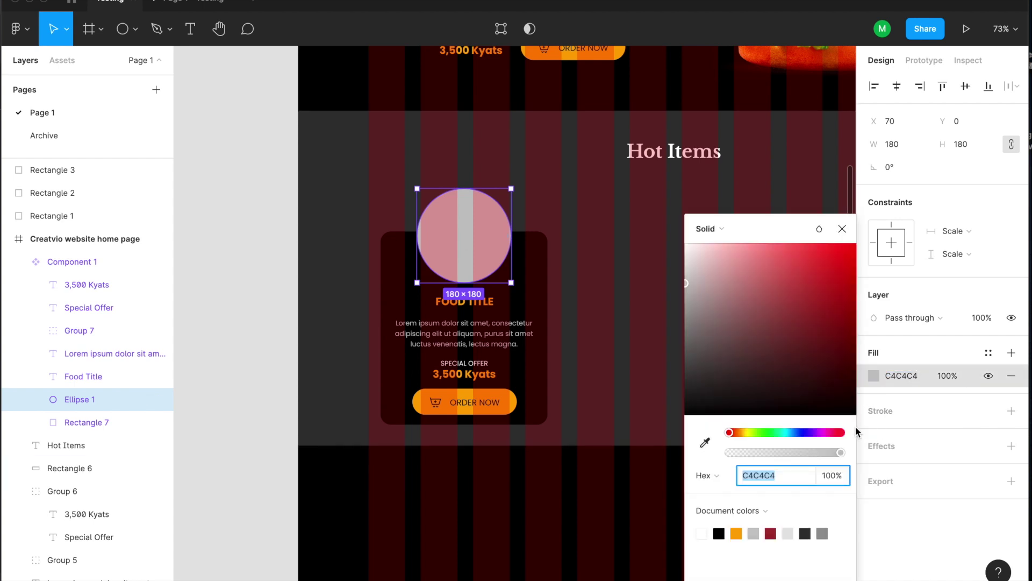
click(710, 237)
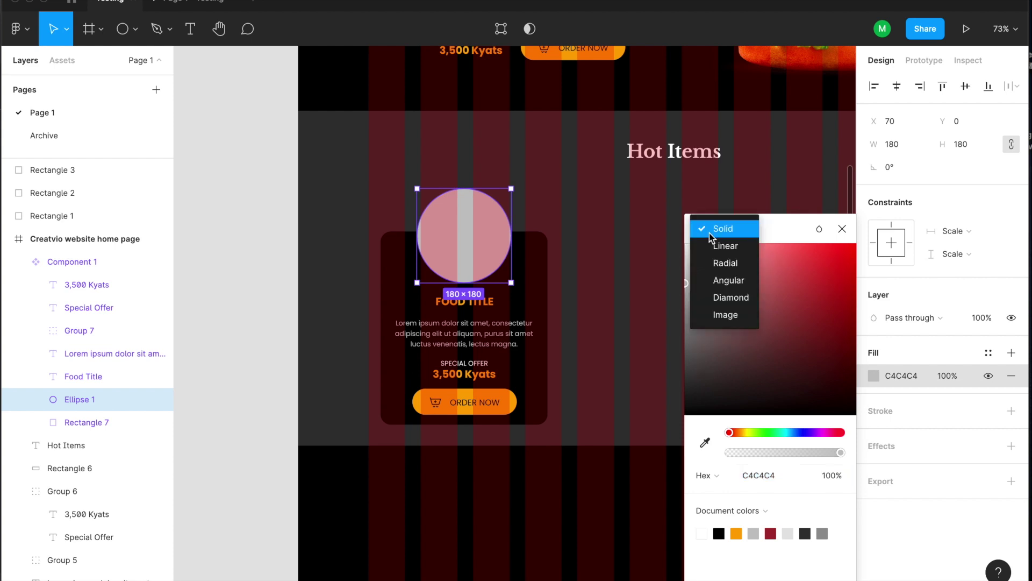
click(726, 316)
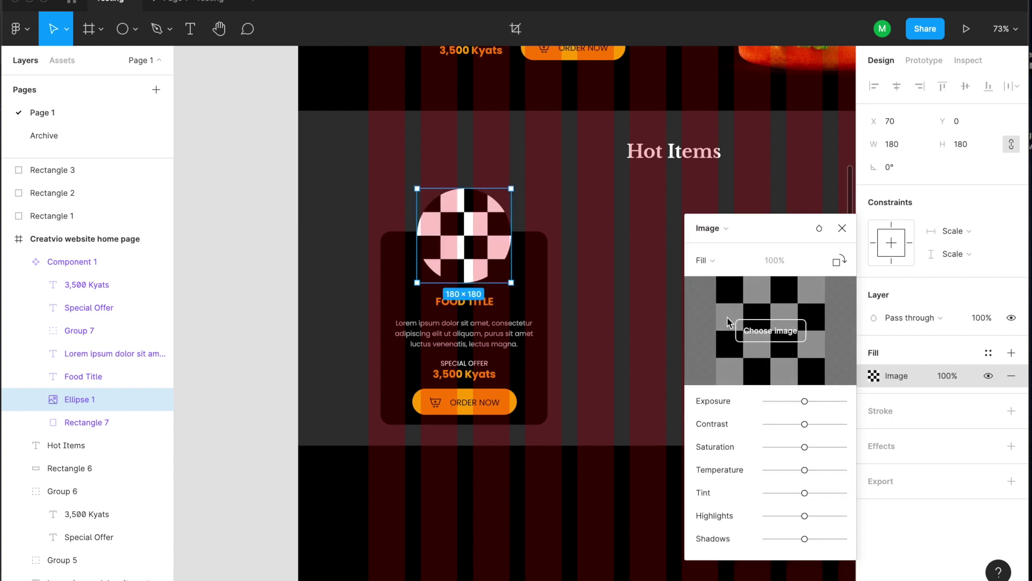
click(789, 333)
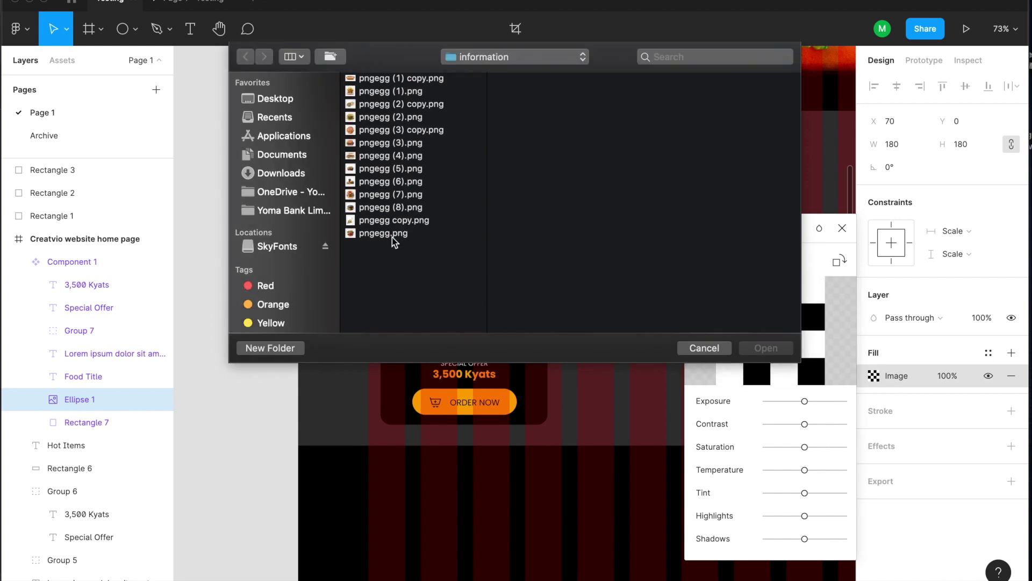
click(394, 234)
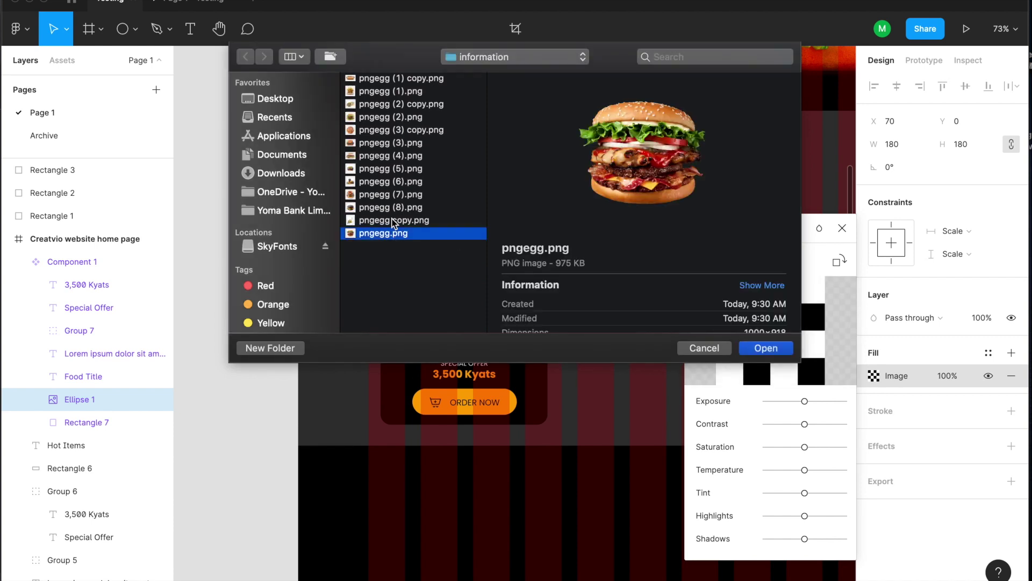
click(394, 220)
click(393, 235)
click(765, 348)
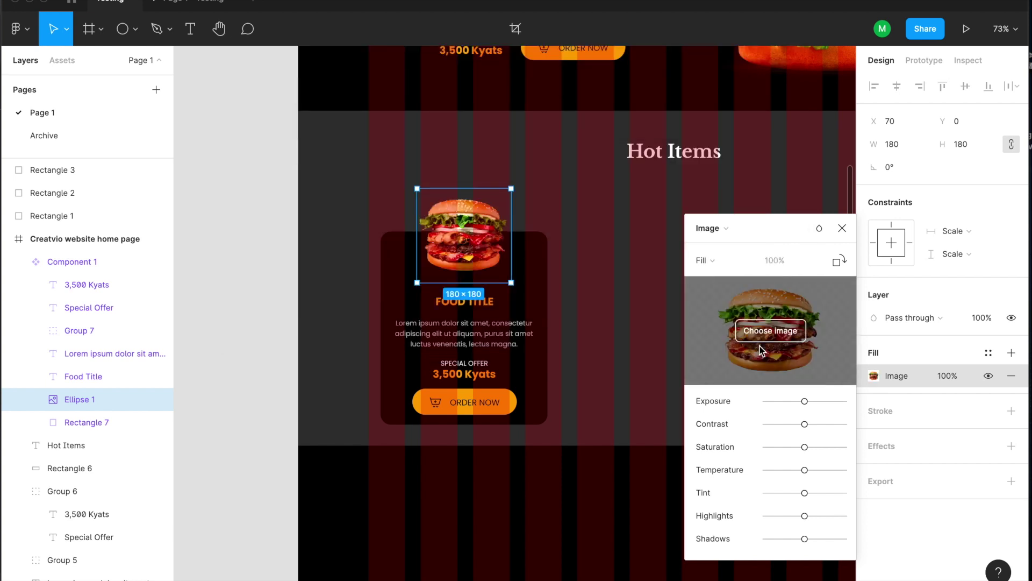
Set the burger image fill's scaling mode to Fit.
click(714, 261)
click(728, 273)
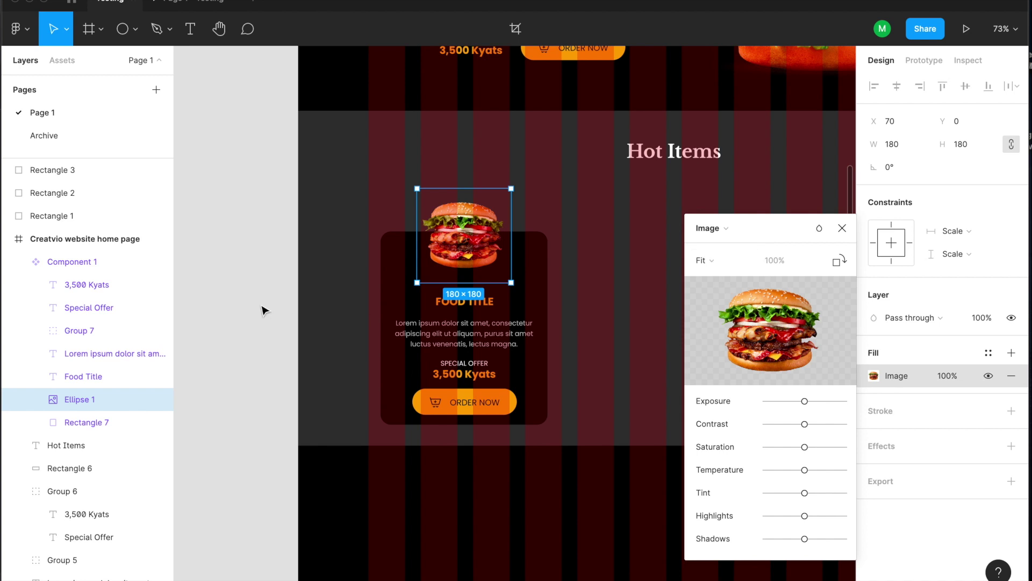
click(842, 228)
click(579, 338)
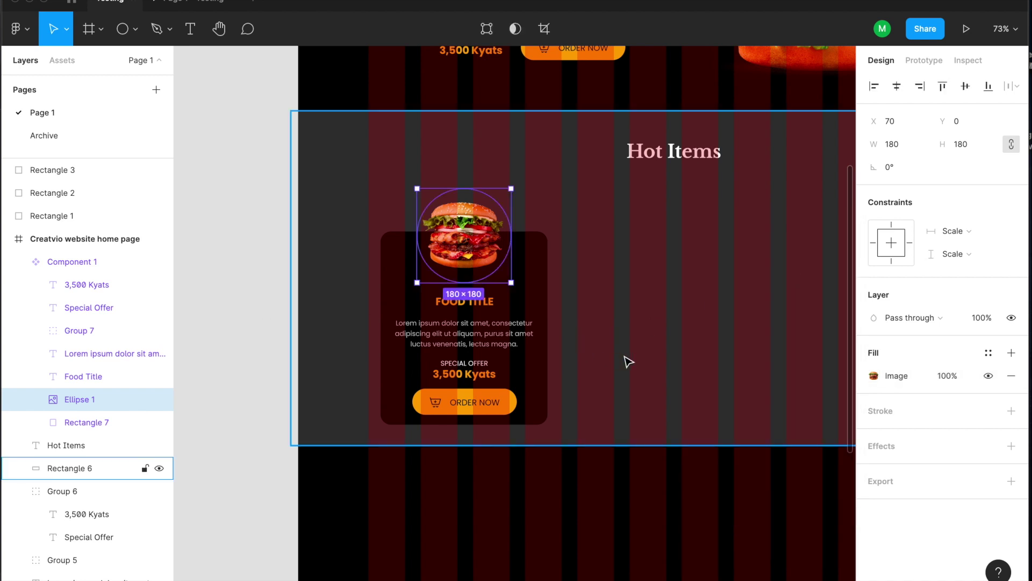
Shift the card's title, description, Special Offer and price texts together slightly up, closer to the burger image.
click(492, 267)
scroll(492, 269, up, 5)
scroll(489, 267, down, 1)
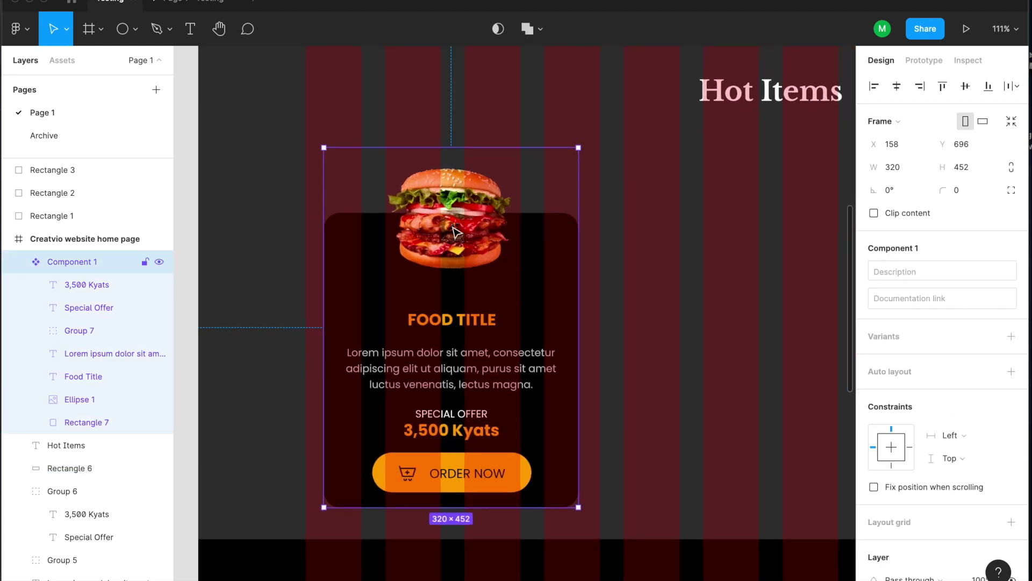
double_click(463, 249)
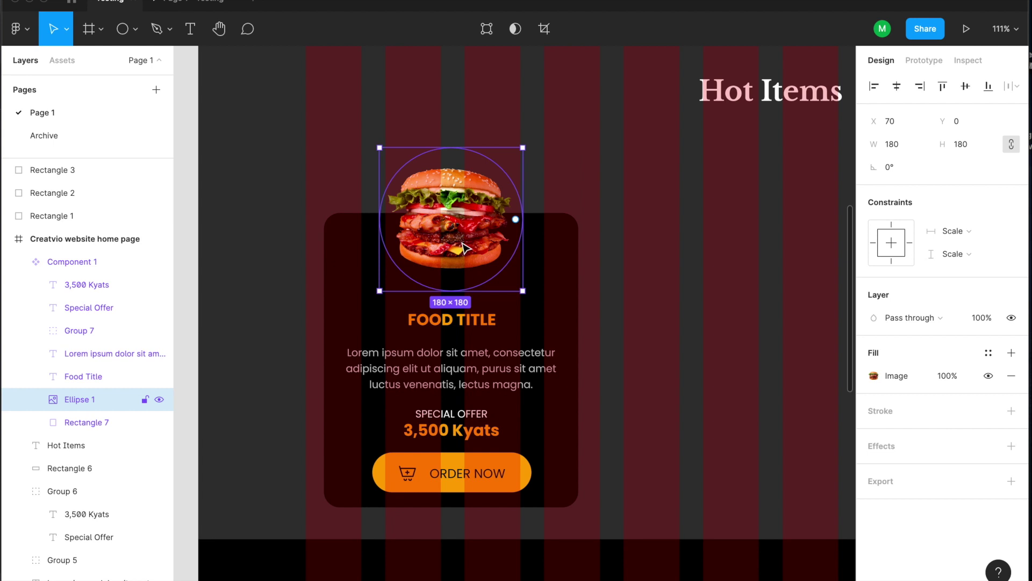
click(465, 323)
shift+click(500, 369)
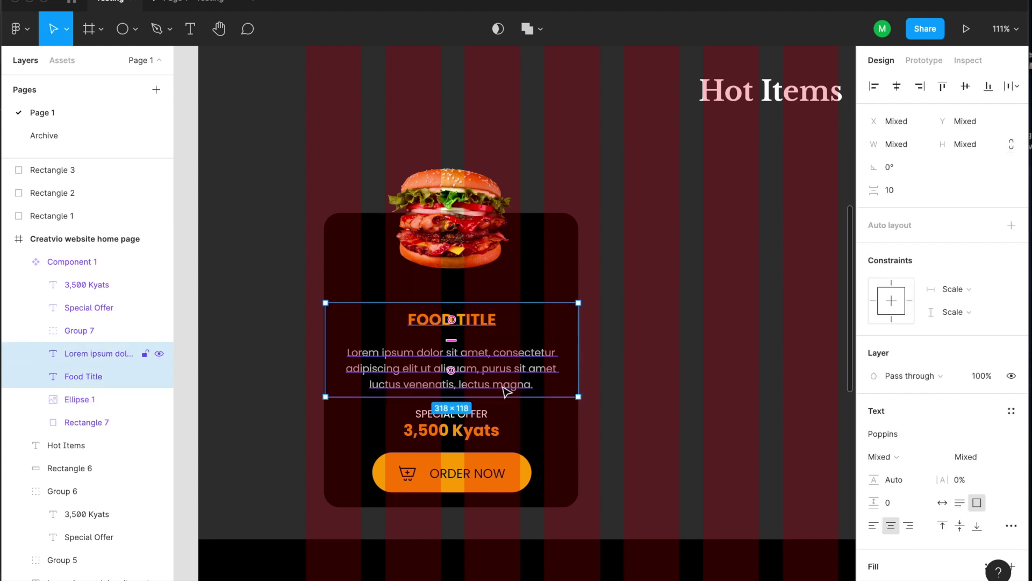
shift+click(484, 414)
shift+click(481, 430)
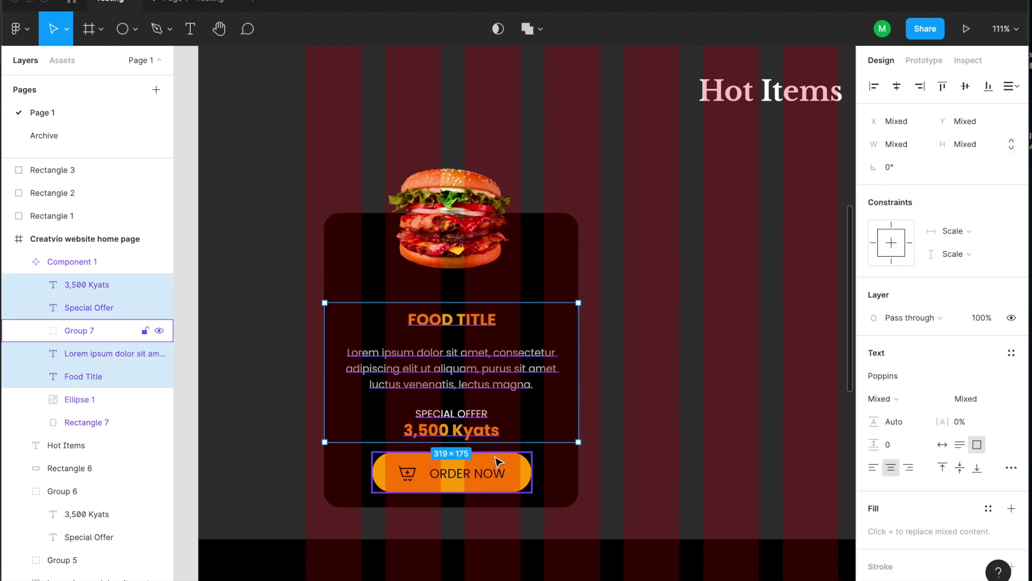
key(shift+Up)
key(shift+Up)
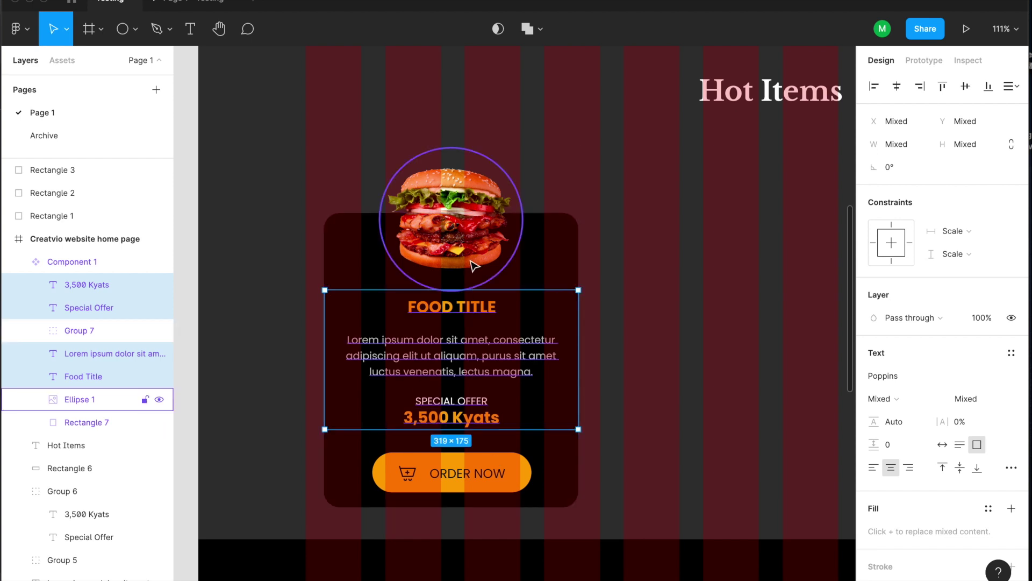
Nudge the card's Order Now button group up to Y 374.
click(521, 472)
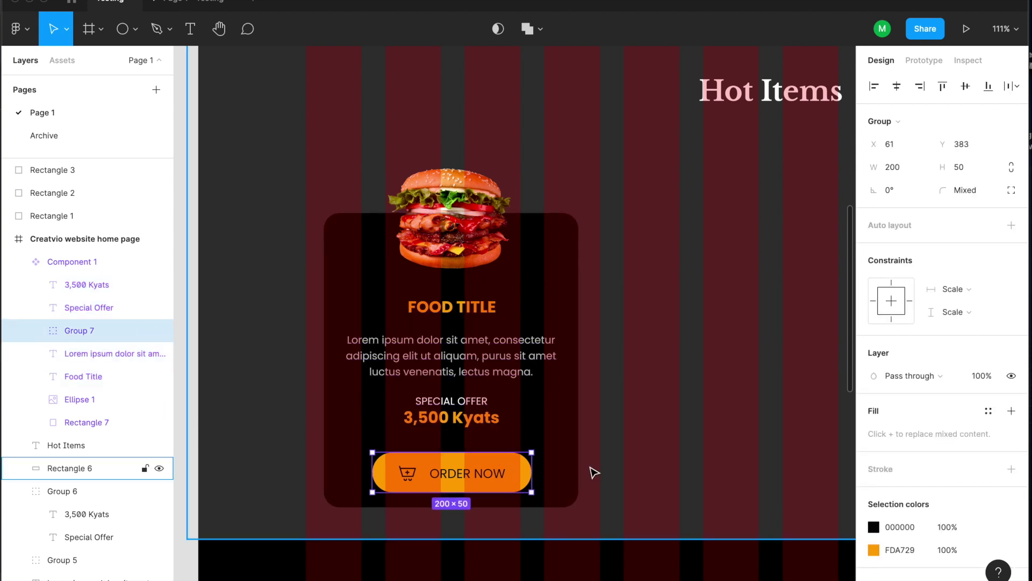
key(Up)
key(Up)
key(Up)
key(Up)
key(Up)
key(Up)
key(Up)
key(Up)
key(Up)
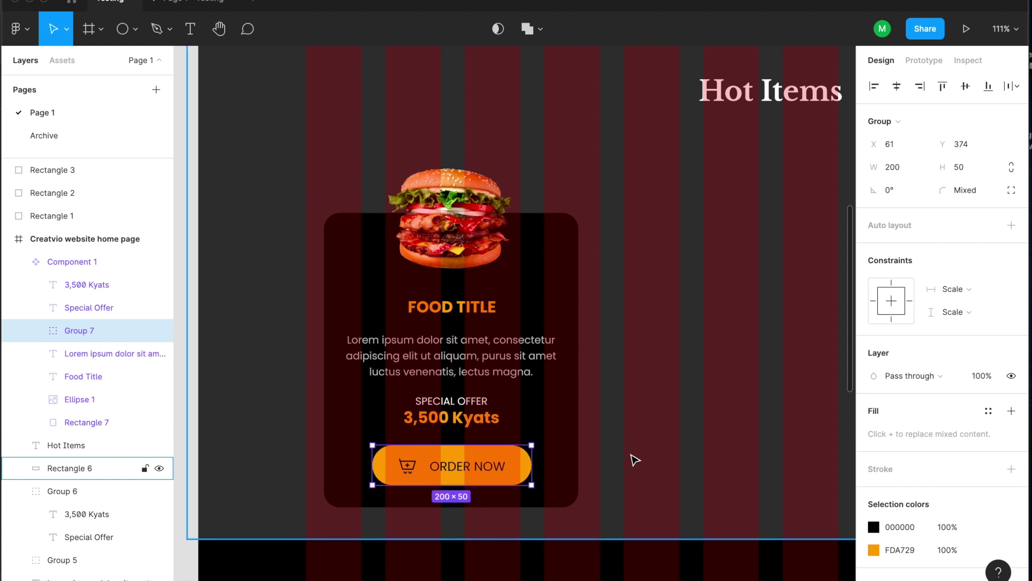
click(635, 460)
Centre the grey Hot Items background horizontally in the page frame and extend its height to about 657 px.
scroll(537, 352, down, 5)
click(298, 293)
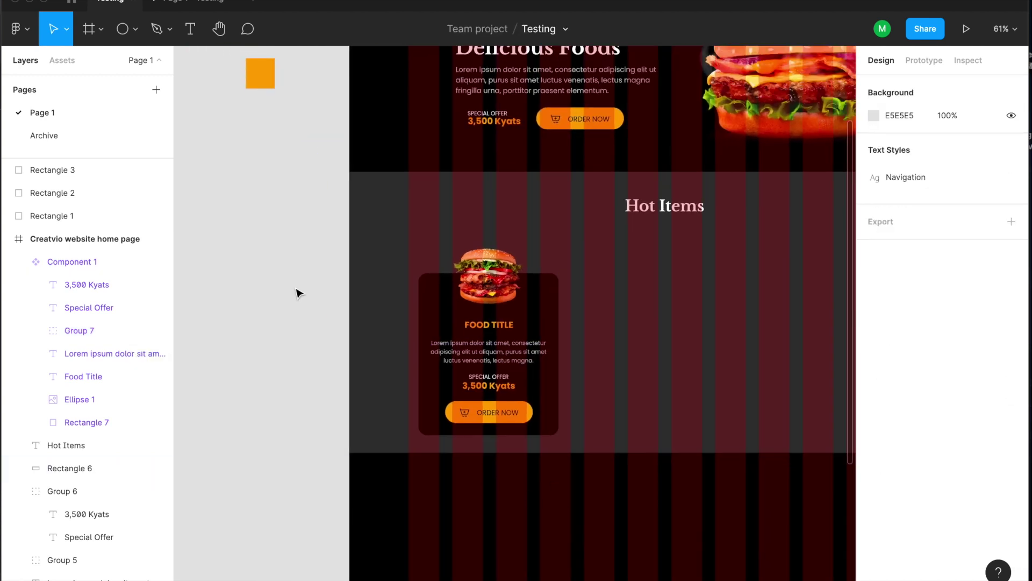
click(357, 256)
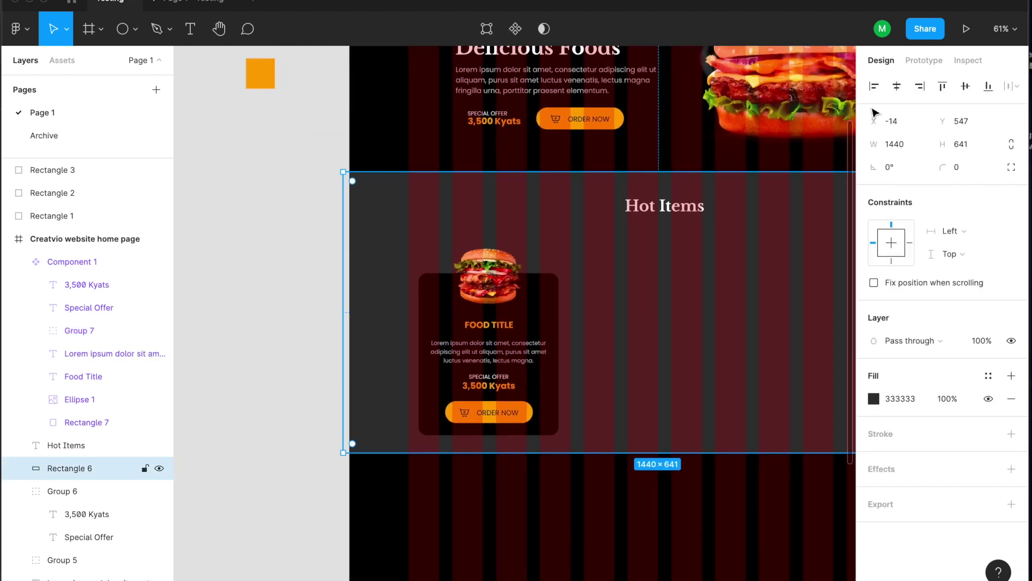
click(896, 86)
click(325, 229)
click(606, 240)
drag(710, 454, 710, 460)
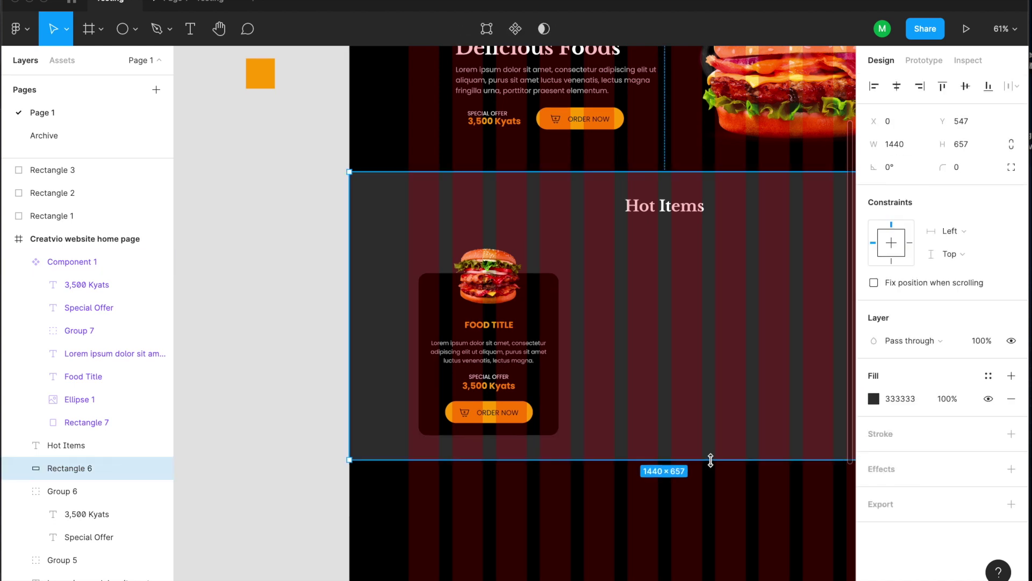
click(290, 256)
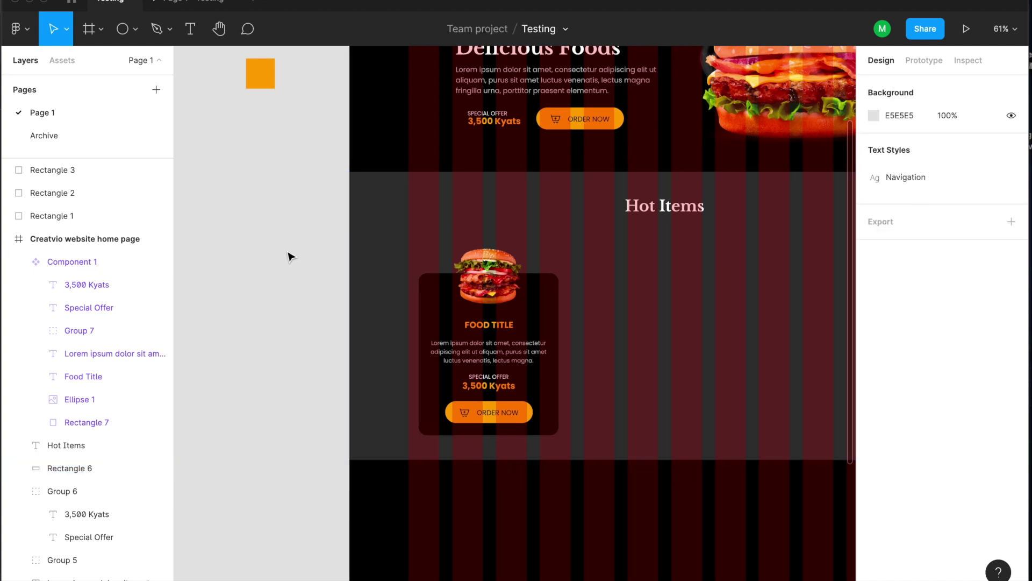
Check the Hot Items section in the prototype preview and return to the design file.
click(205, 5)
scroll(680, 370, down, 3)
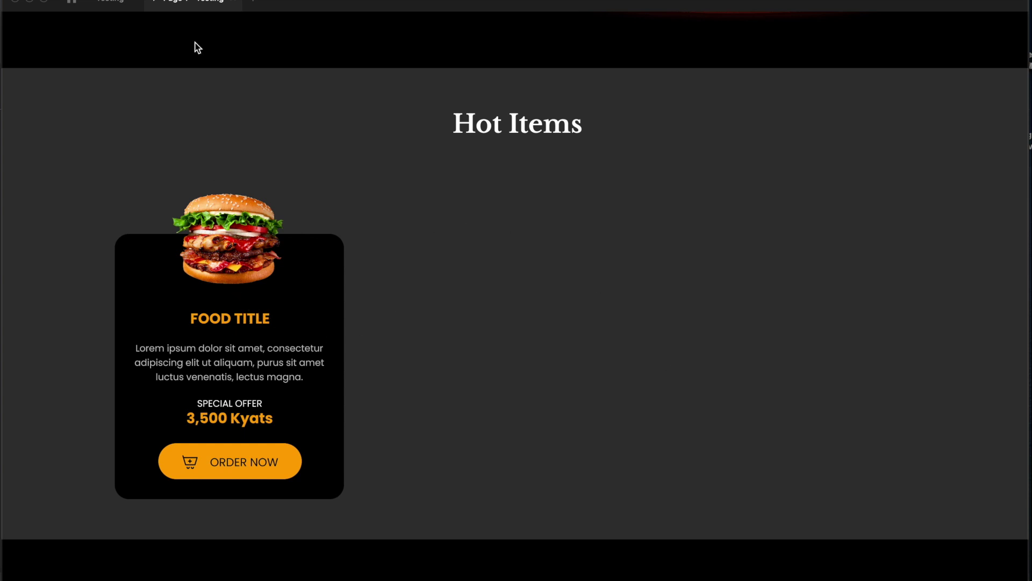
click(116, 5)
Nudge the card's title and description together slightly up, and check the card in the prototype preview.
double_click(491, 350)
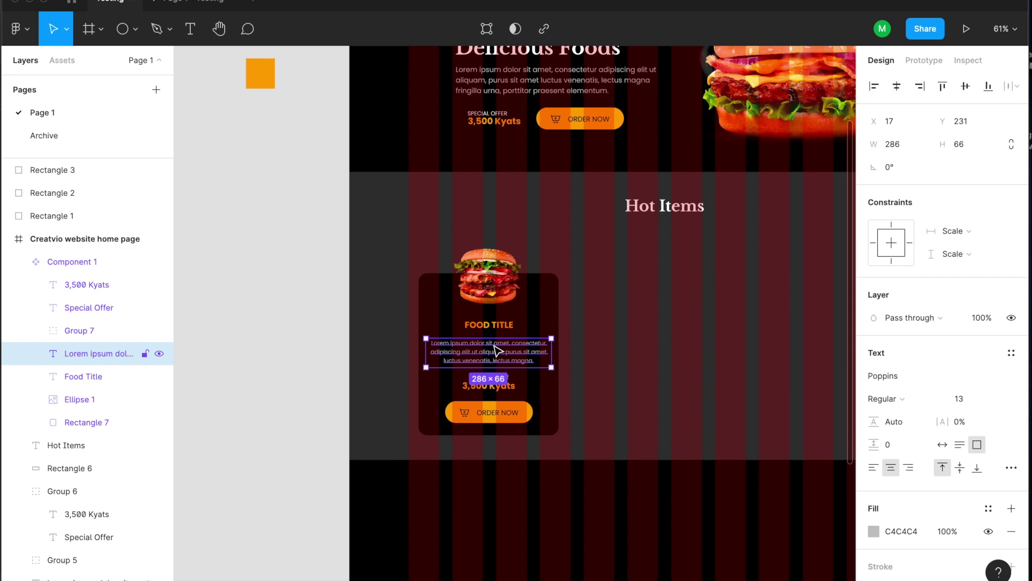
scroll(508, 334, up, 5)
scroll(511, 334, up, 5)
shift+click(510, 324)
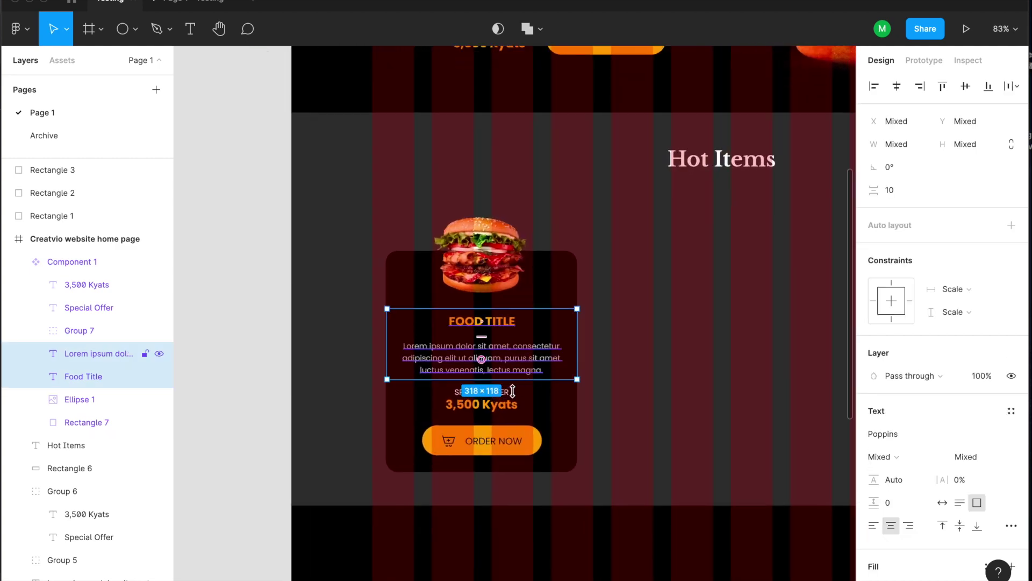
key(Up)
key(Up)
key(Up)
key(Up)
key(Up)
key(Up)
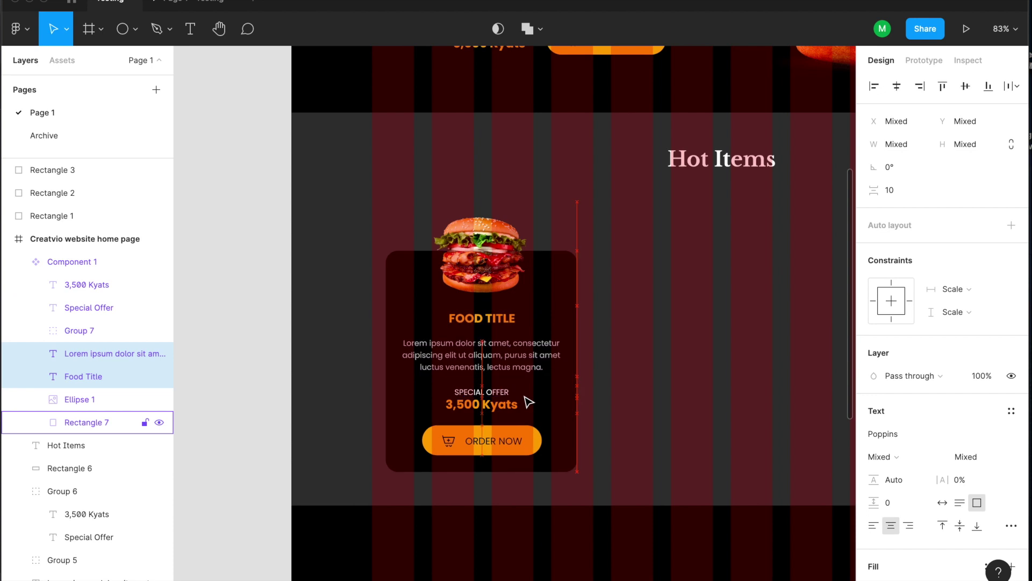
click(231, 270)
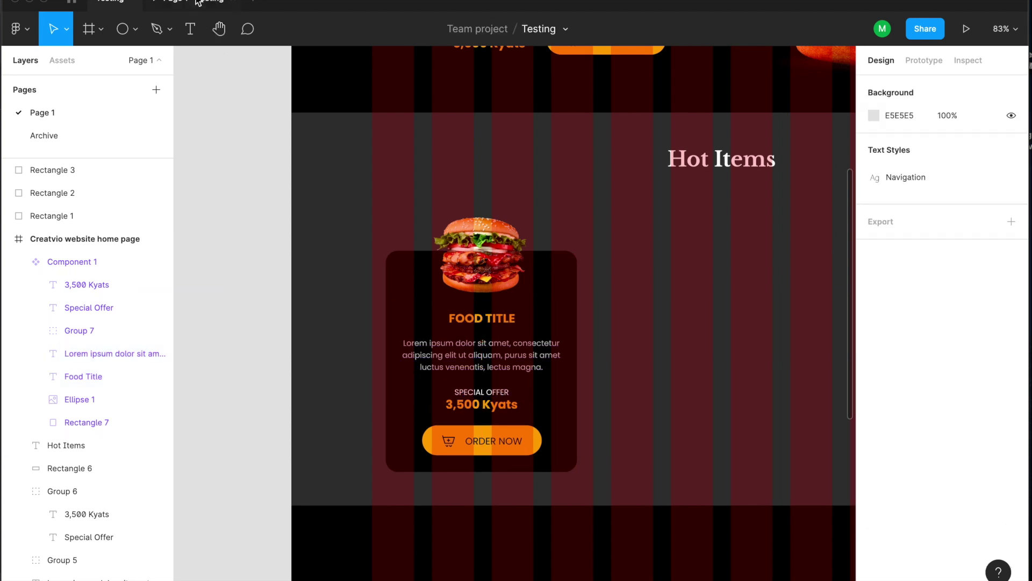
key(super+alt+Return)
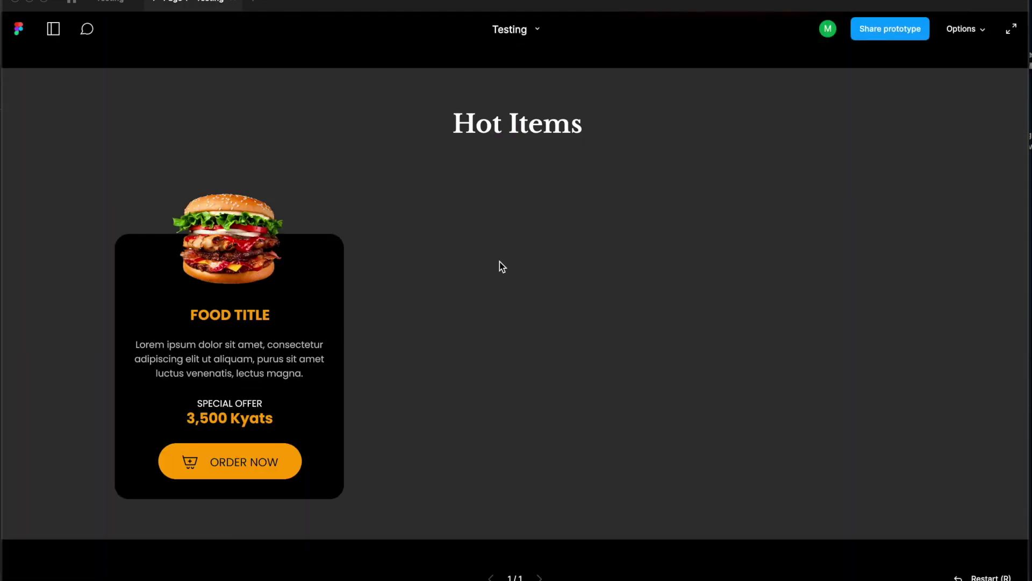
Return to the design file and duplicate the food card twice in the same row, at X 560 and X 962 with Y 696.
click(111, 4)
drag(661, 299, 525, 237)
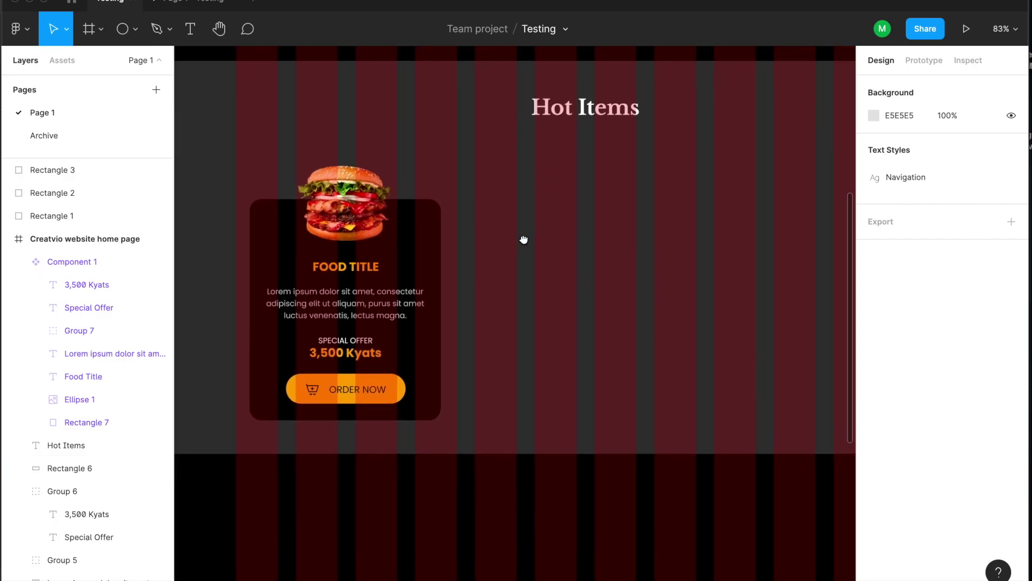
click(418, 289)
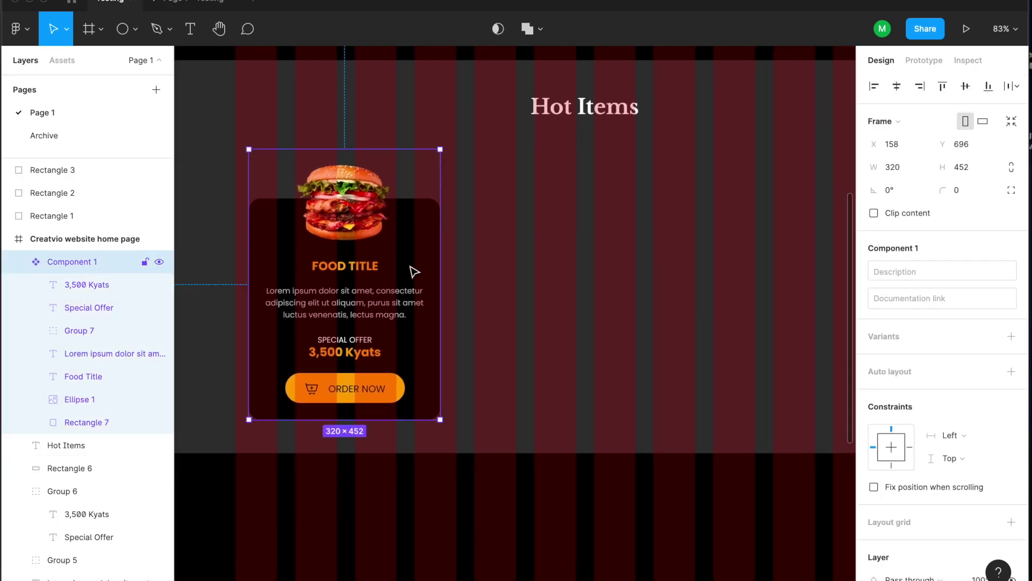
drag(406, 242, 649, 252)
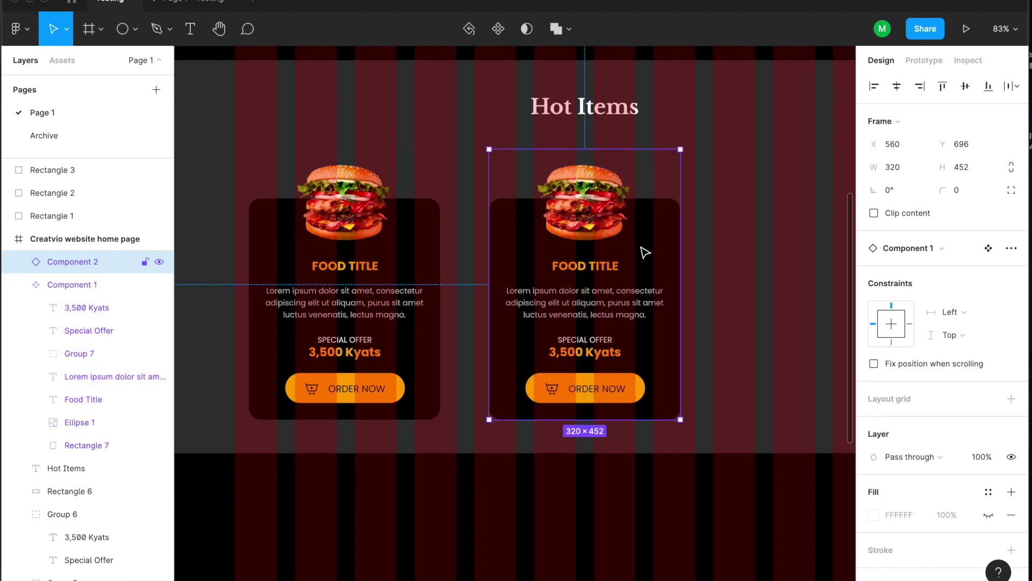
scroll(716, 260, right, 5)
drag(475, 241, 712, 253)
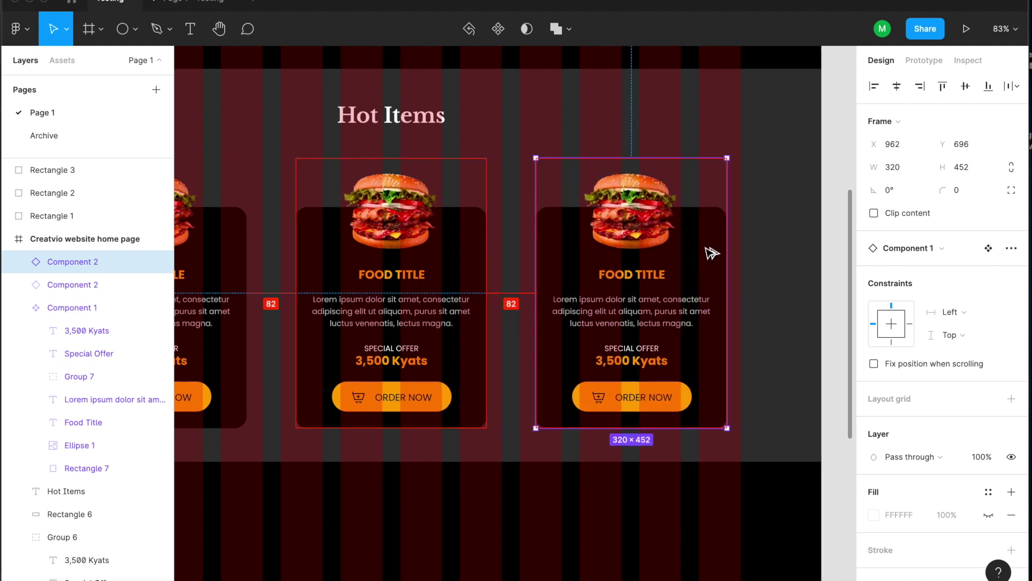
Check the header, hero and three-card Hot Items section in the prototype preview and return to the design file.
key(super+alt+Return)
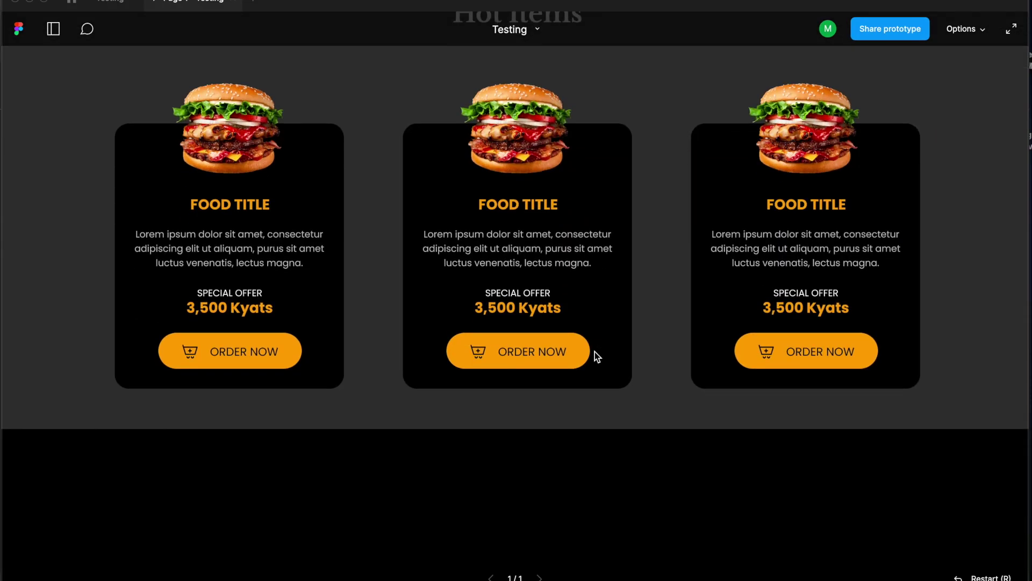
scroll(594, 356, up, 7)
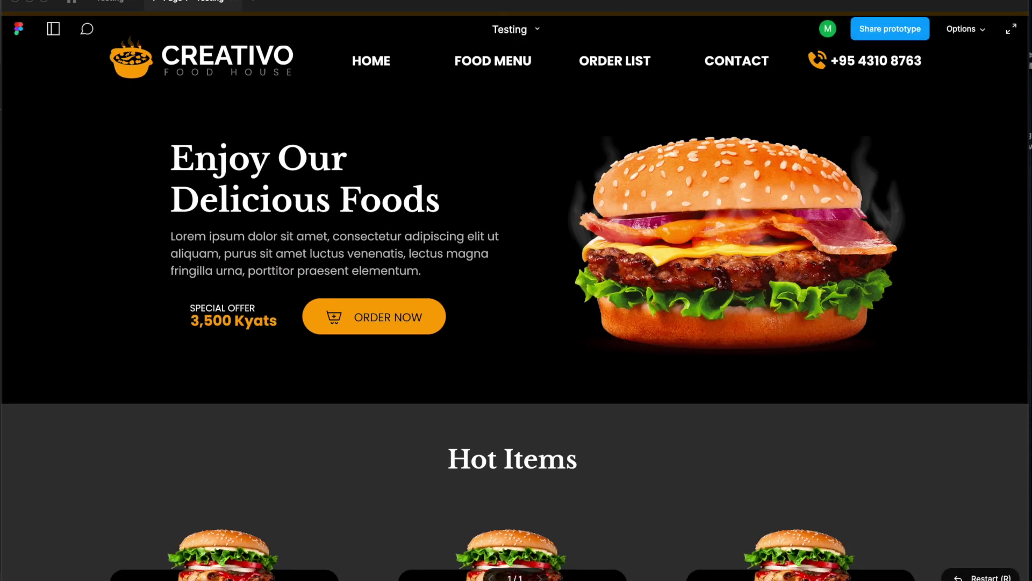
click(46, 3)
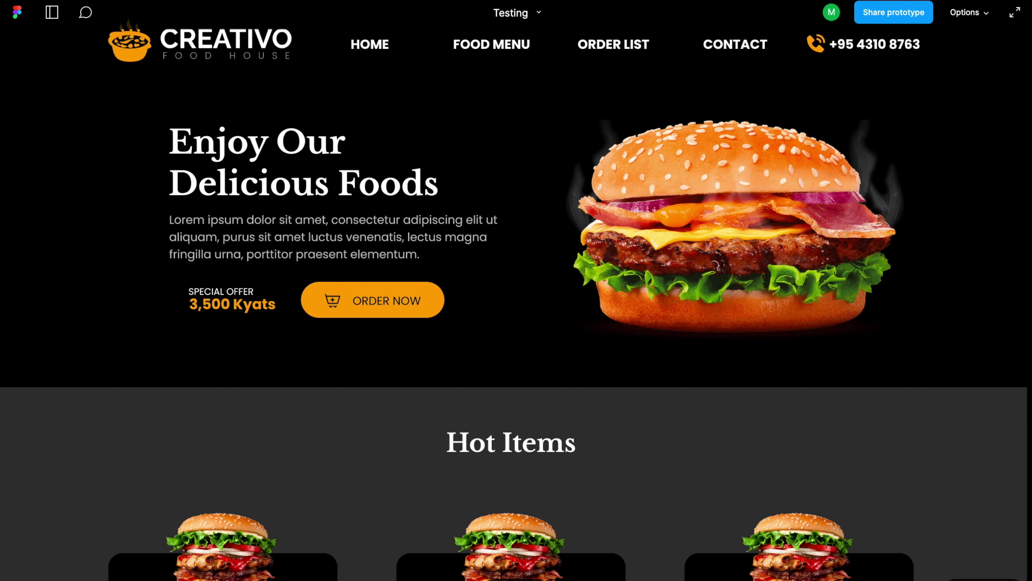
scroll(603, 357, down, 5)
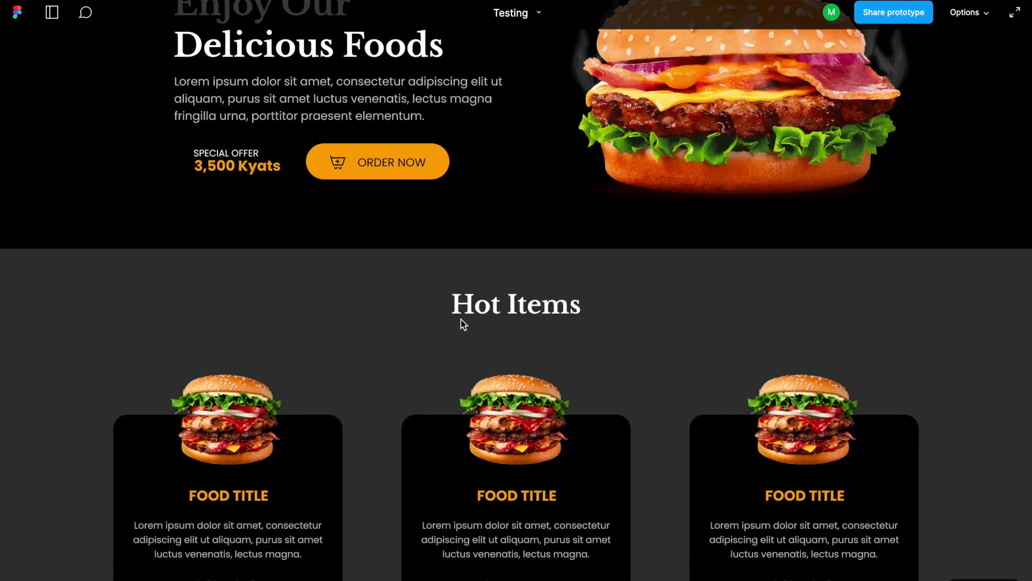
scroll(460, 319, down, 4)
scroll(458, 321, up, 6)
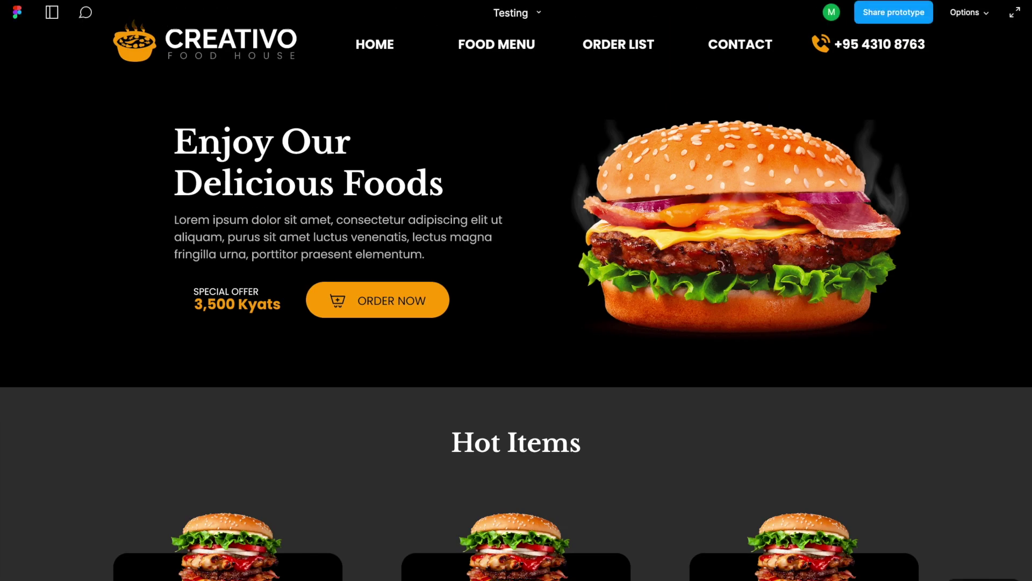
key(ctrl+Tab)
click(655, 452)
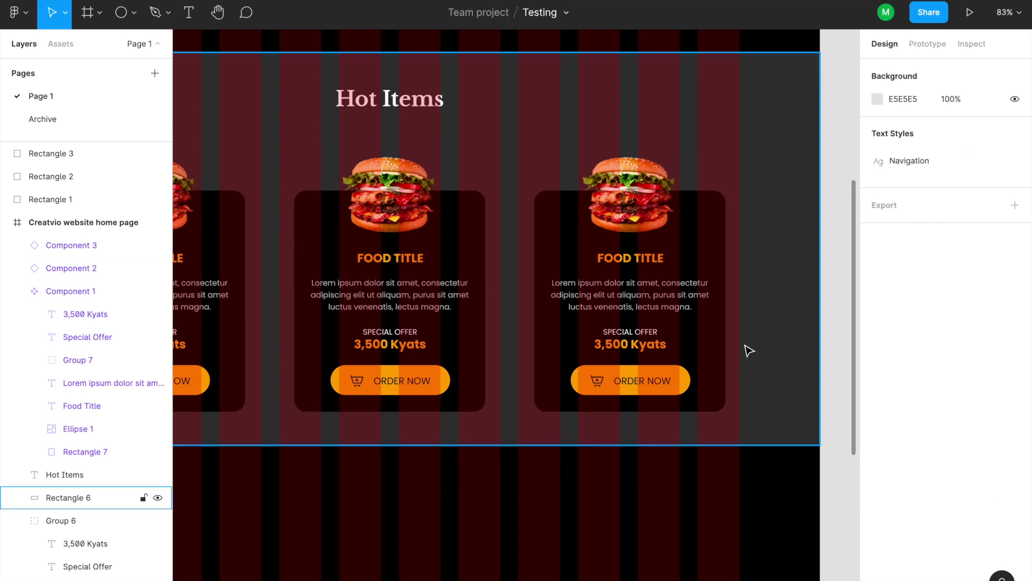
click(778, 332)
scroll(570, 311, down, 2)
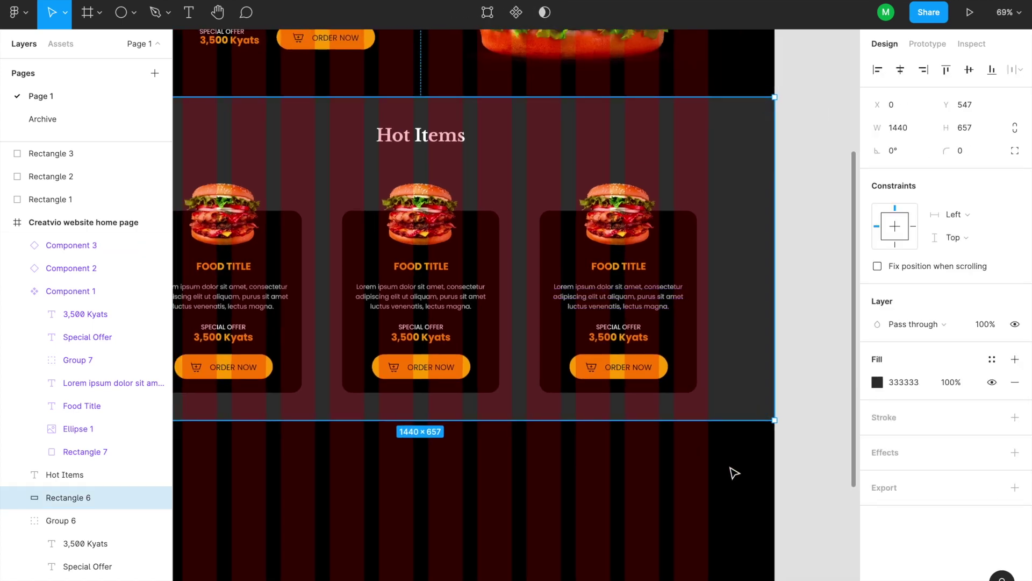
key(Escape)
Try pngegg (5).png as the image fill of the middle food card's picture.
scroll(515, 313, up, 2)
scroll(505, 293, up, 2)
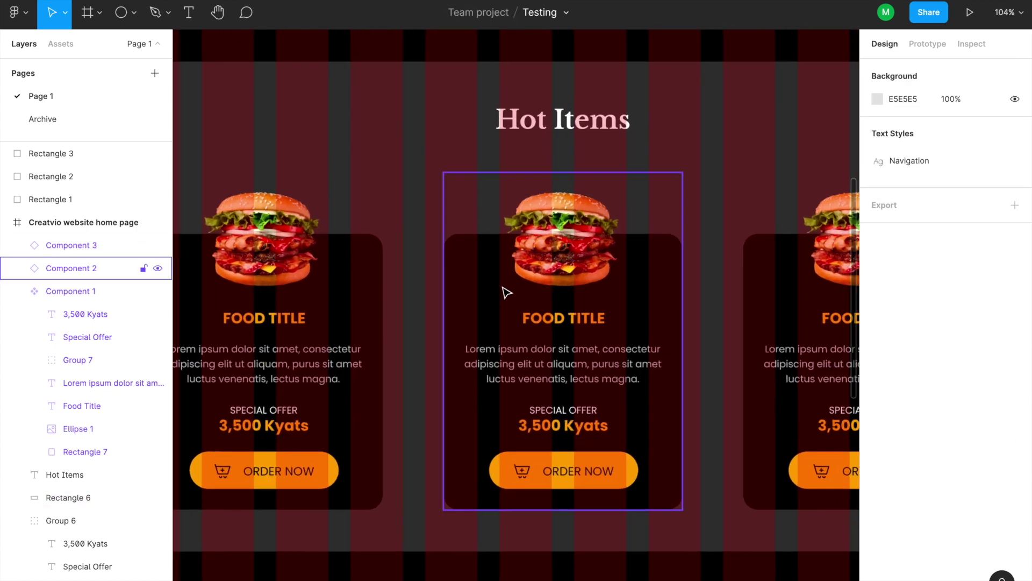
double_click(575, 231)
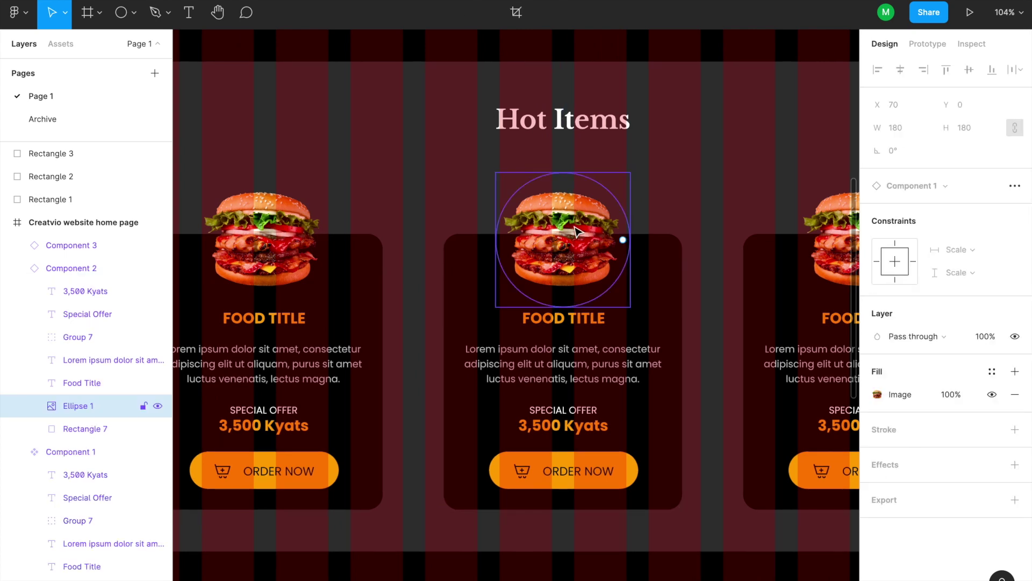
click(878, 395)
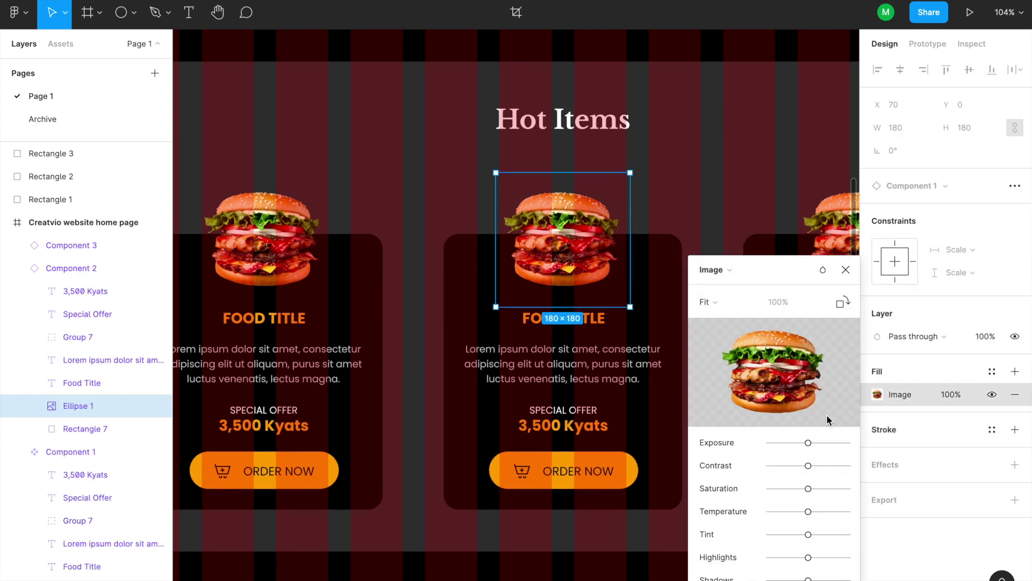
click(794, 379)
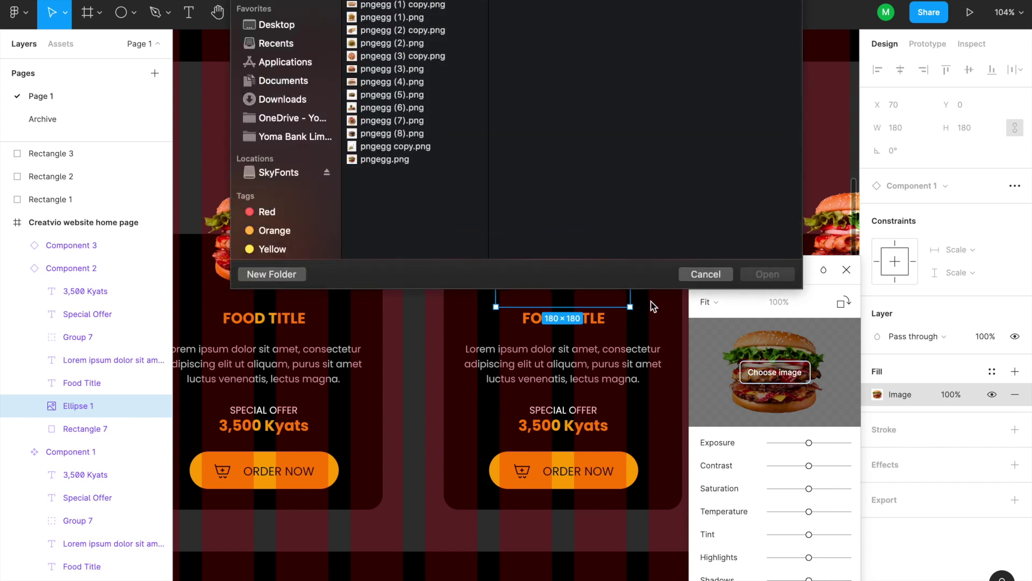
click(398, 5)
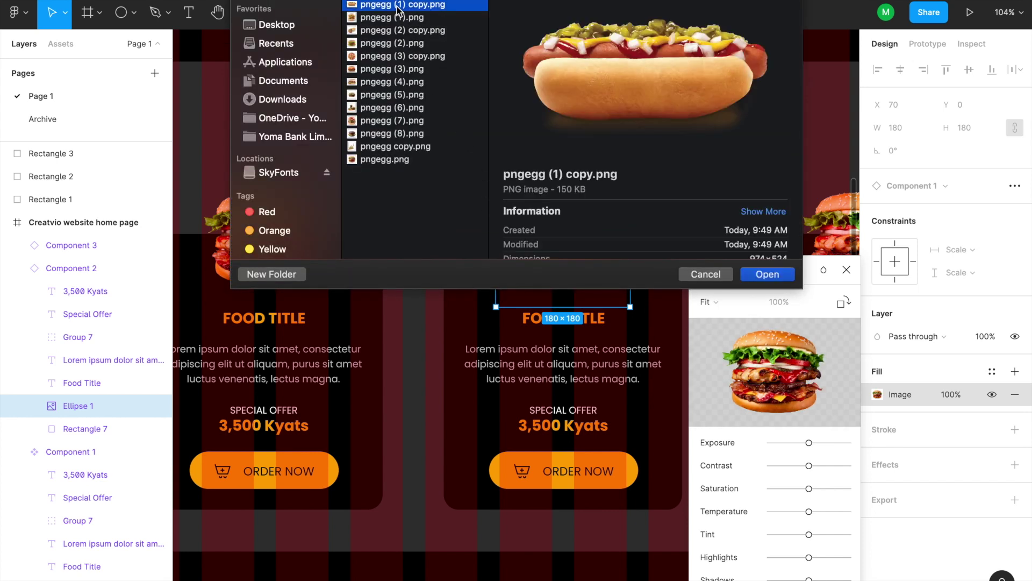
key(Down)
key(Down)
key(Down)
key(Down)
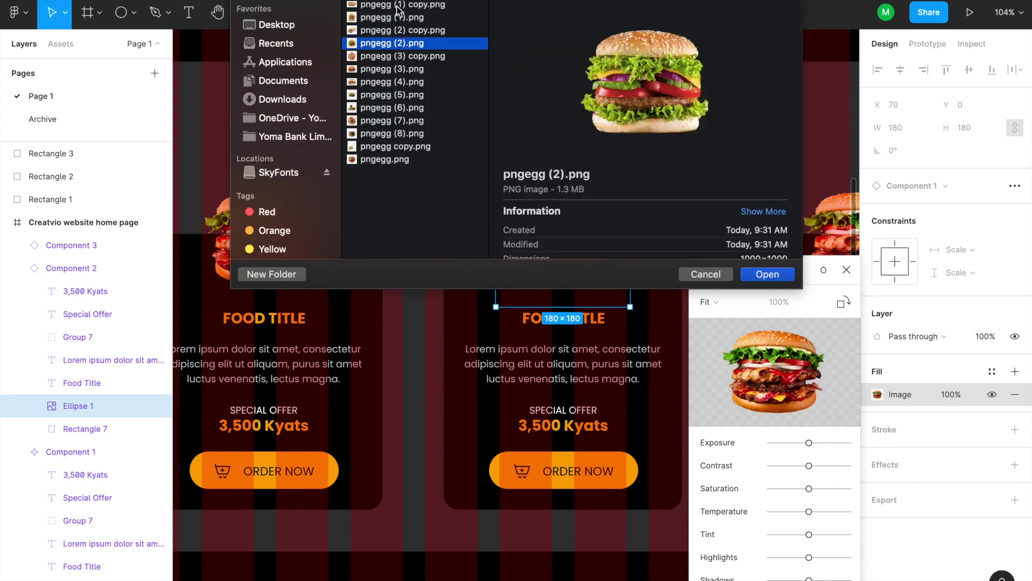
key(Down)
key(Down)
key(Down)
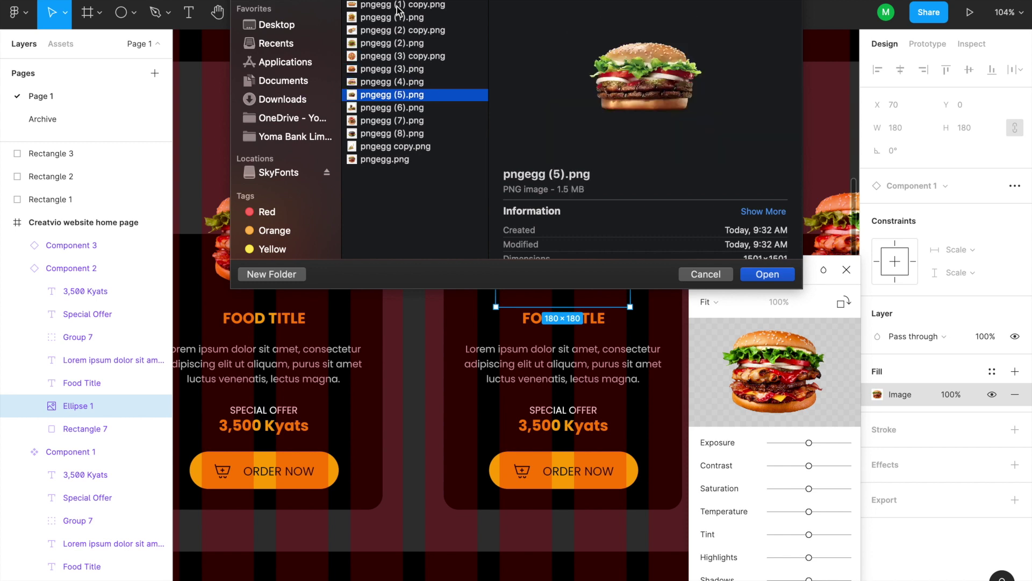
key(Return)
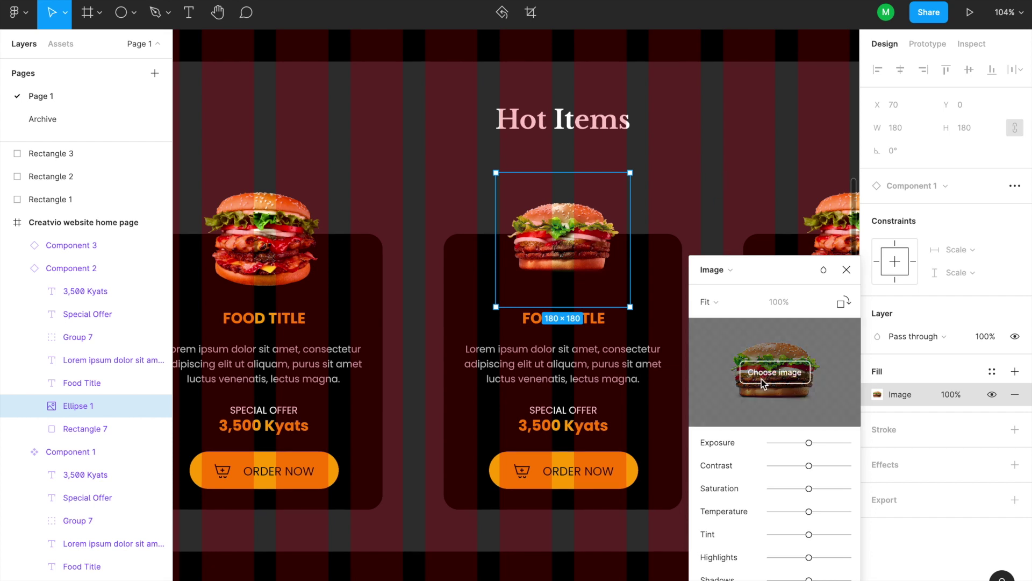
Replace the middle card's picture with the black-bun burger image pngegg (8).png.
click(774, 372)
click(408, 150)
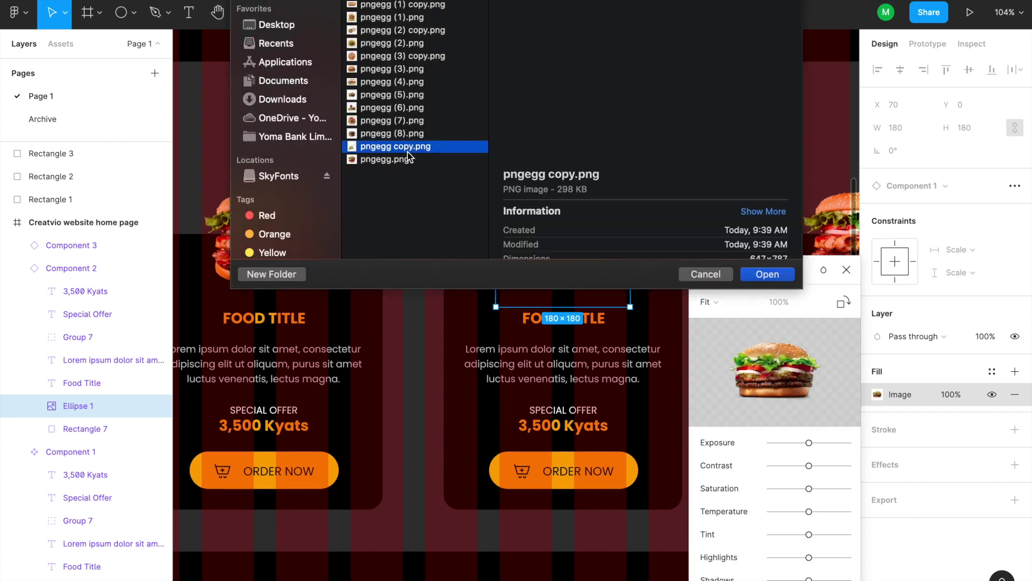
key(Up)
key(Return)
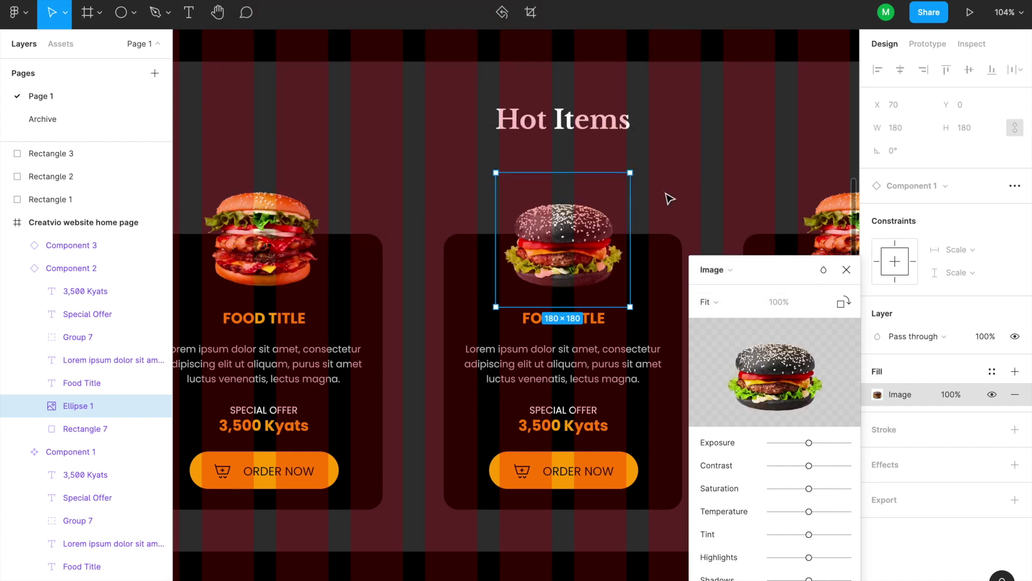
Replace the third card's burger picture with the pizza image pngegg (3) copy.png.
scroll(475, 188, right, 5)
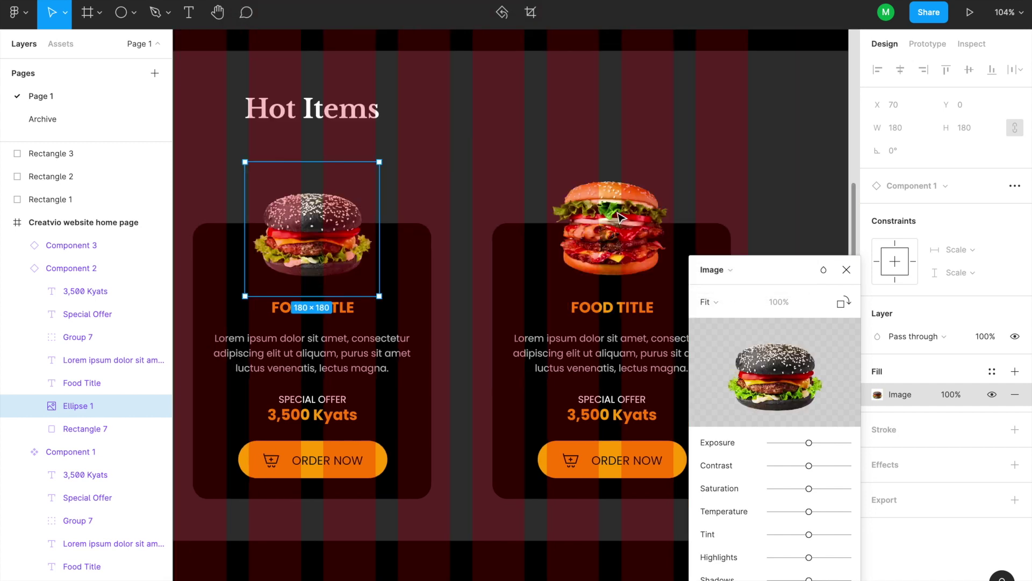
click(614, 241)
click(621, 240)
click(621, 239)
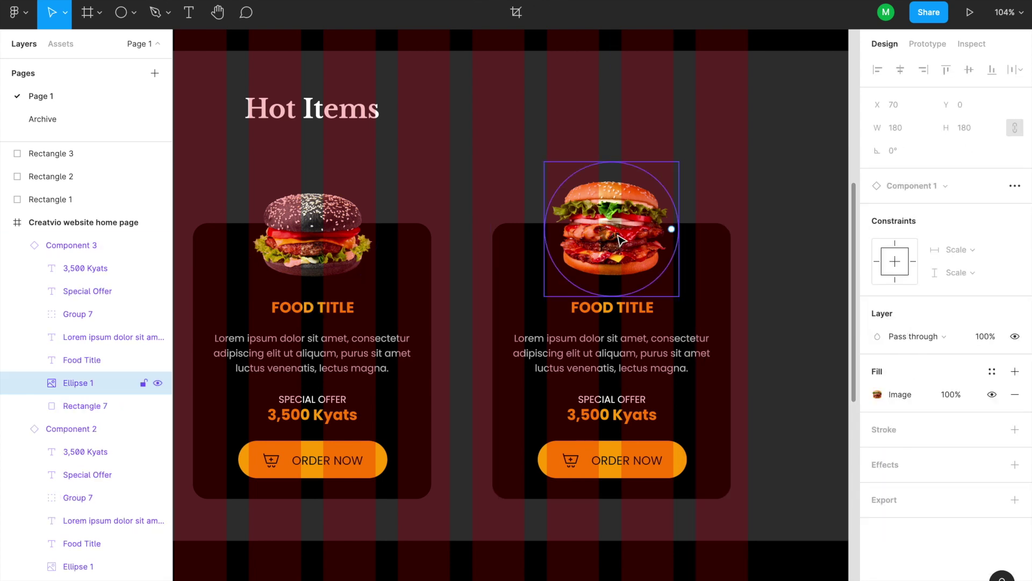
click(877, 394)
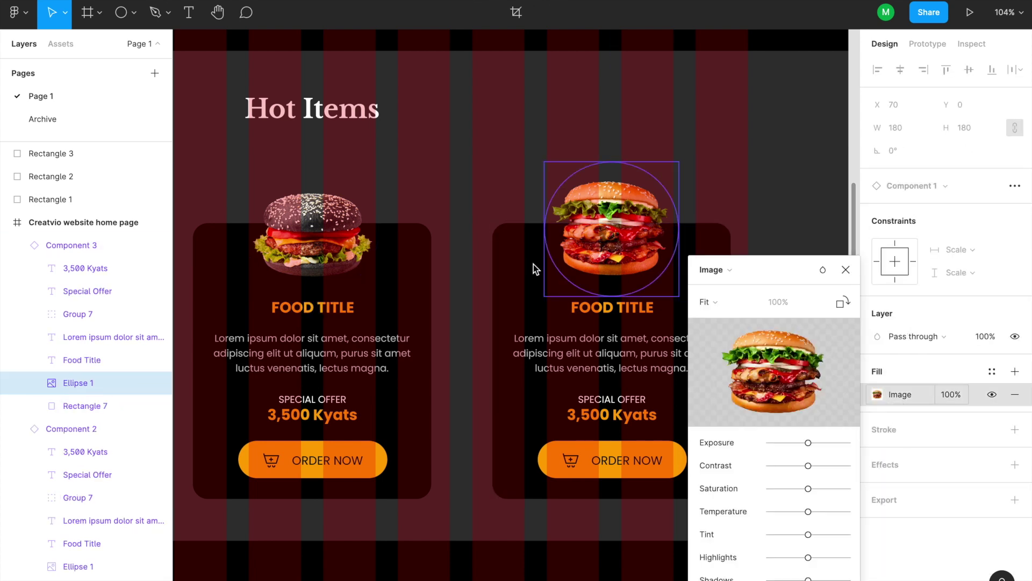
mouse_move(765, 372)
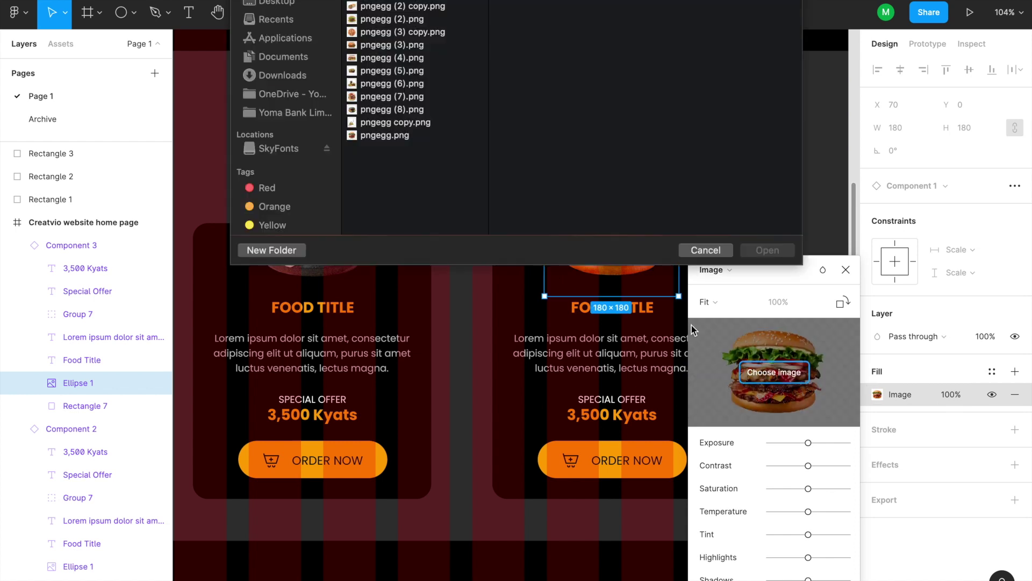
click(372, 31)
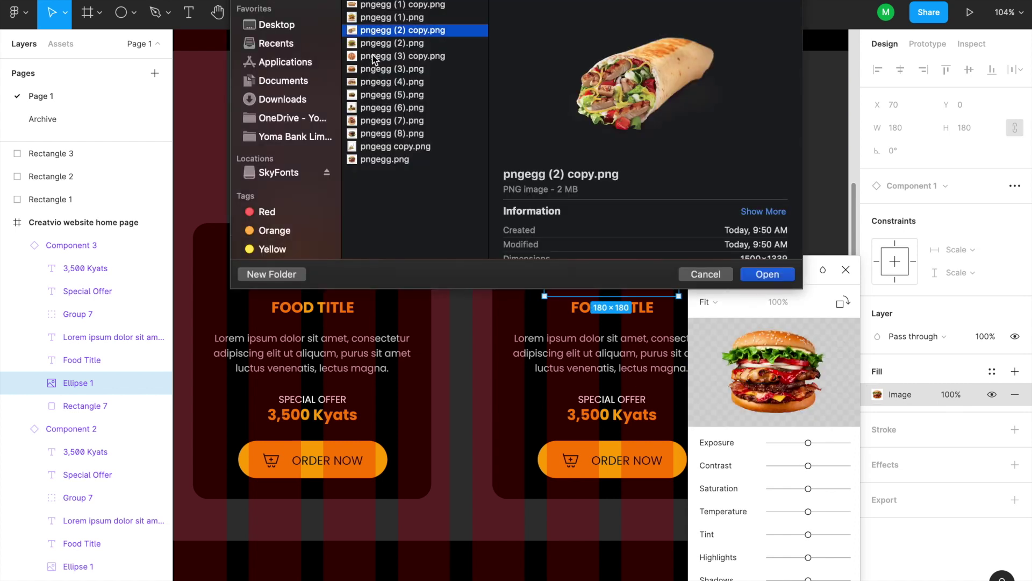
key(Down)
key(Down)
key(Down)
key(Up)
key(Return)
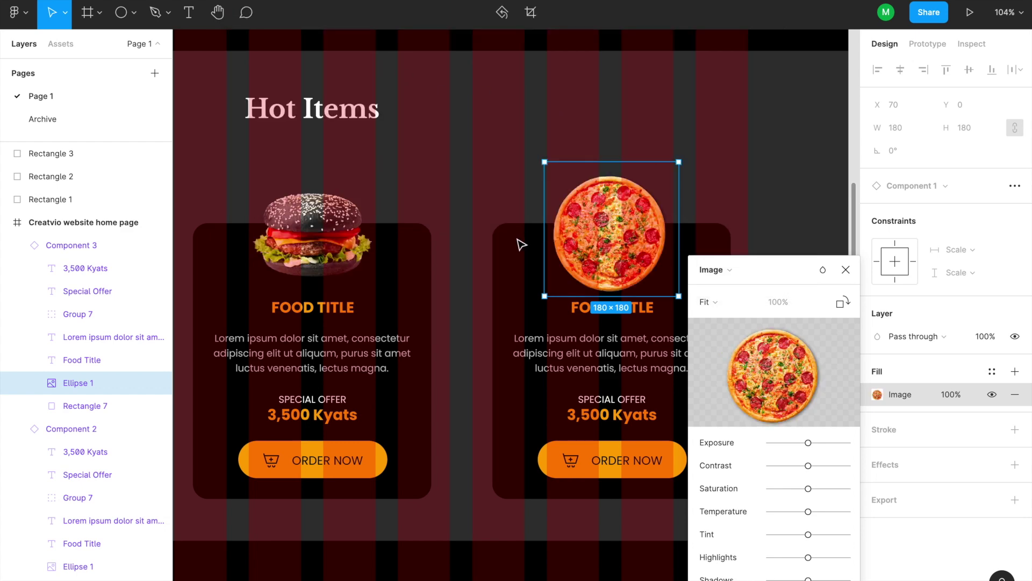
Check the three Hot Items cards with their different food images in the prototype preview and return to the design file.
click(800, 188)
drag(749, 220, 756, 199)
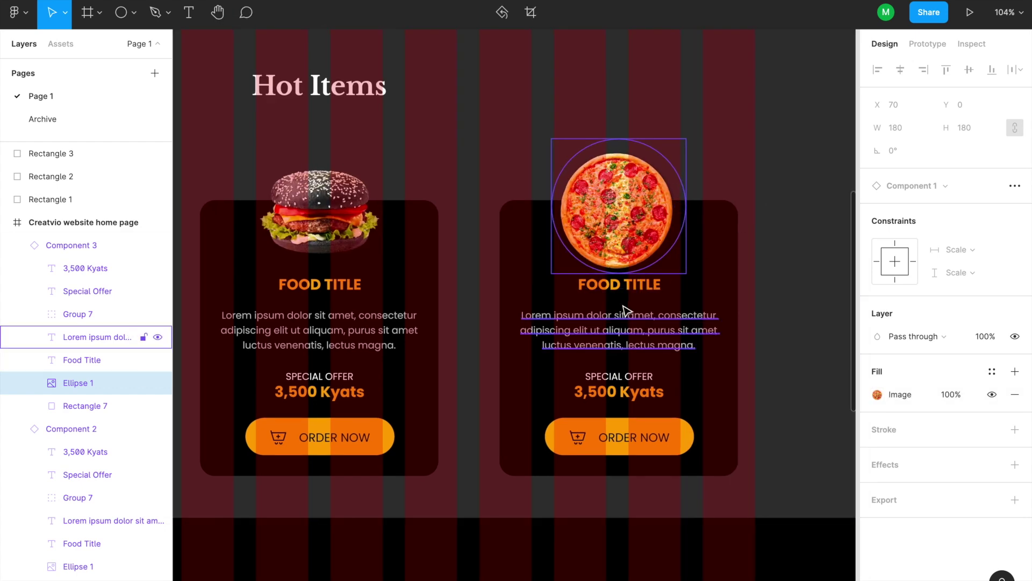
scroll(626, 305, up, 4)
scroll(623, 306, down, 5)
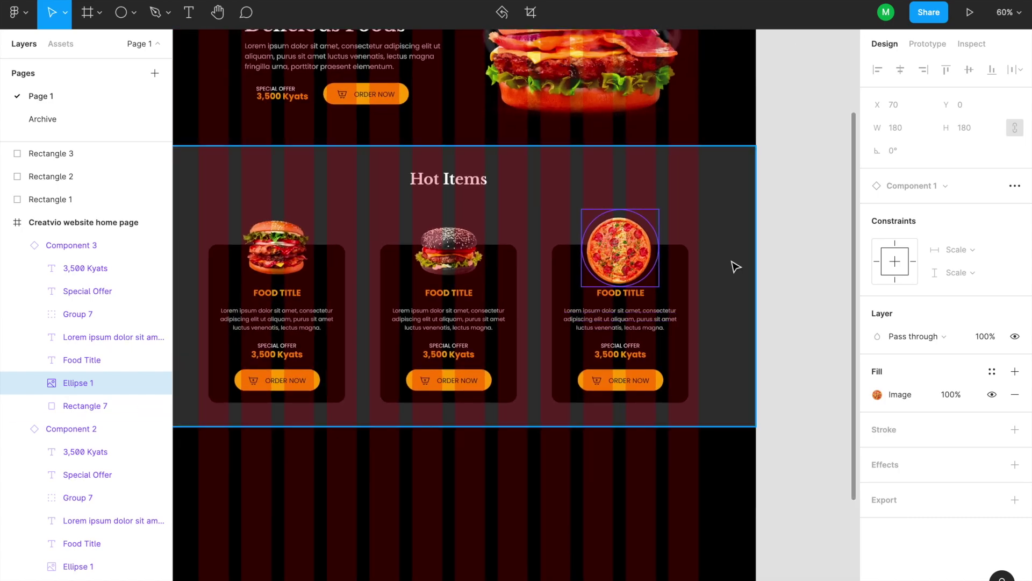
click(733, 265)
click(232, 1)
scroll(546, 334, down, 3)
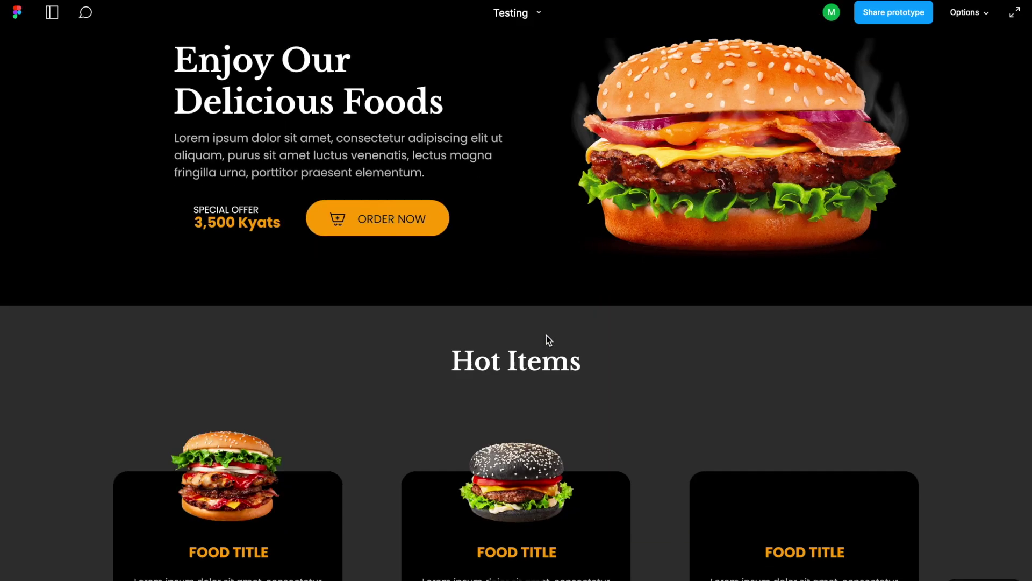
scroll(546, 335, down, 3)
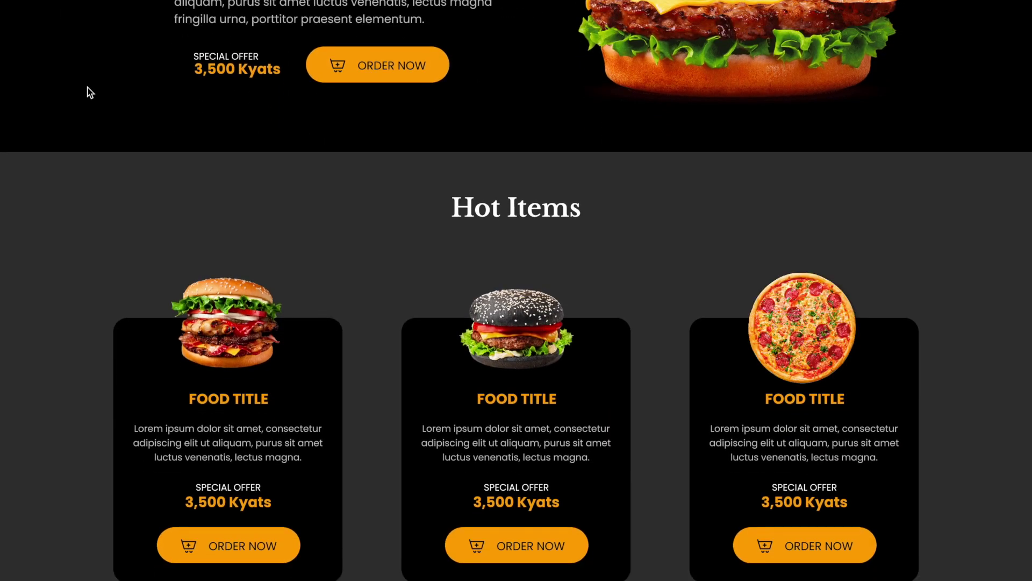
scroll(323, 185, down, 1)
scroll(324, 189, down, 1)
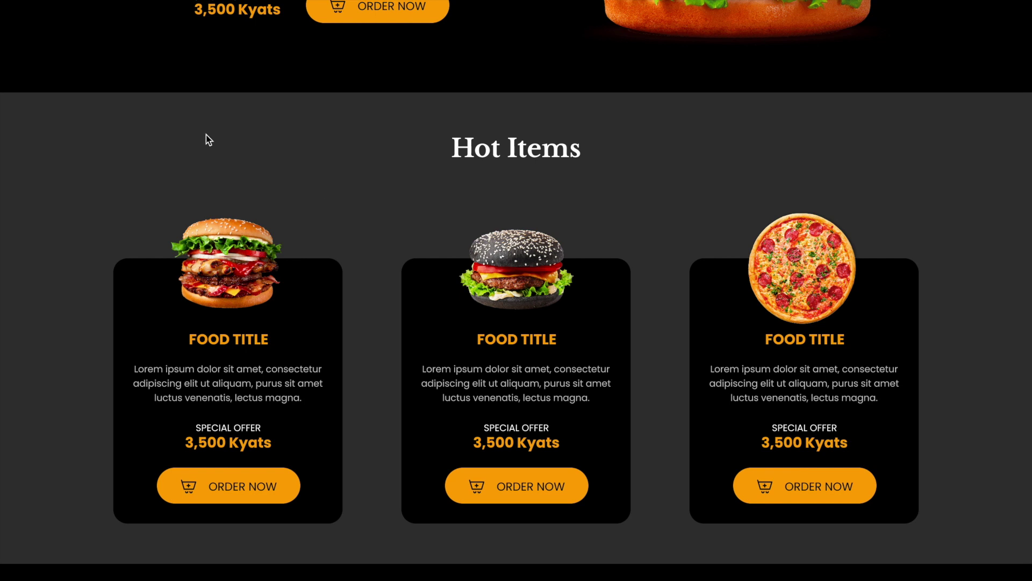
mouse_move(99, 5)
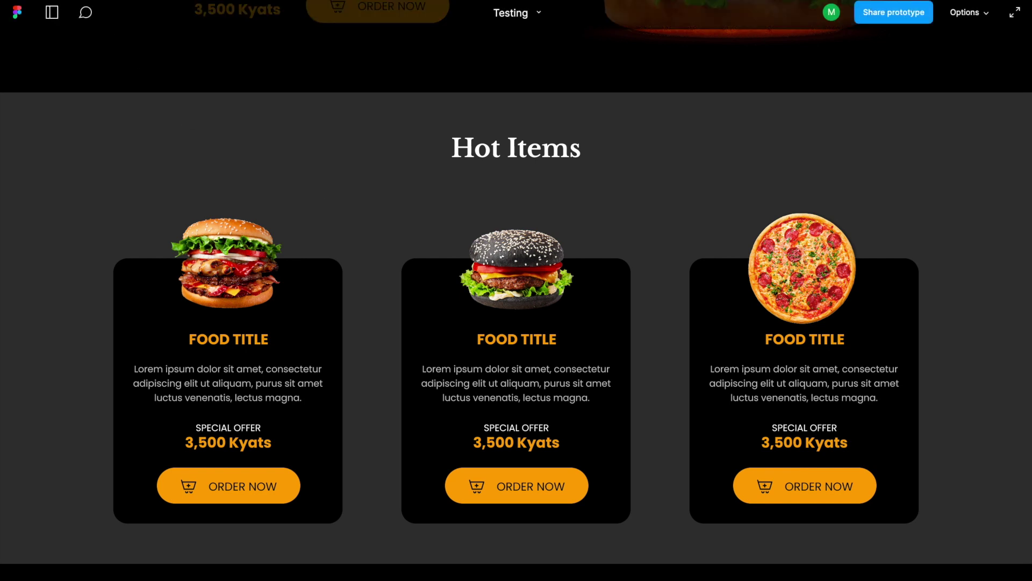
click(99, 1)
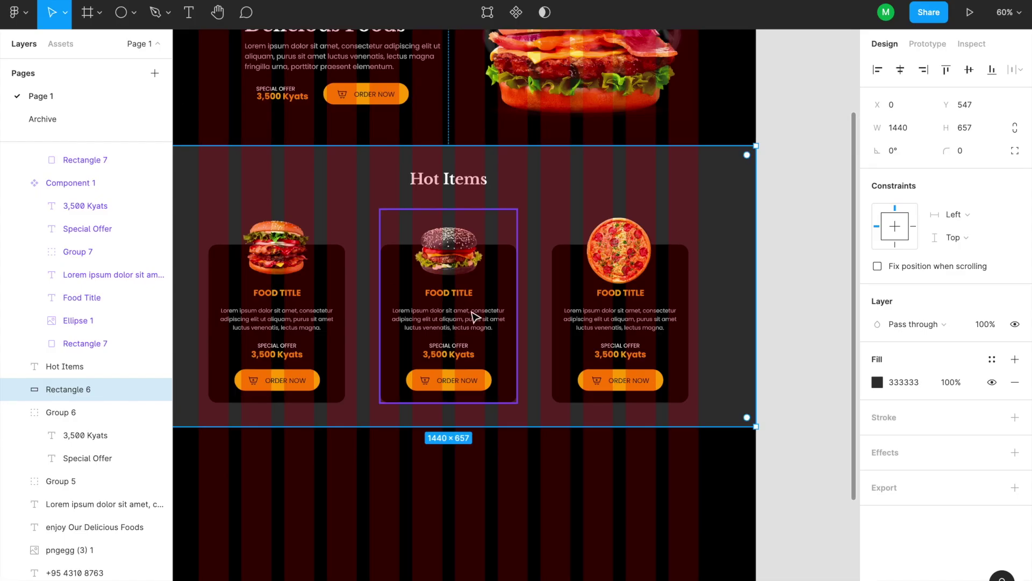
Replace the third food card's pizza picture with the burger image pngegg (2).png and check the result in the prototype preview.
scroll(543, 319, up, 5)
double_click(666, 217)
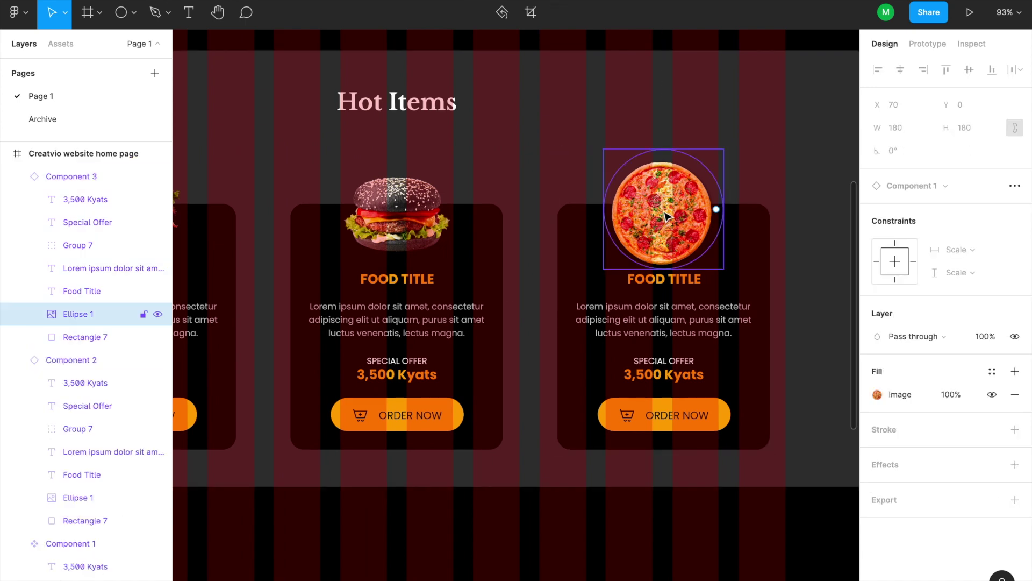
click(898, 396)
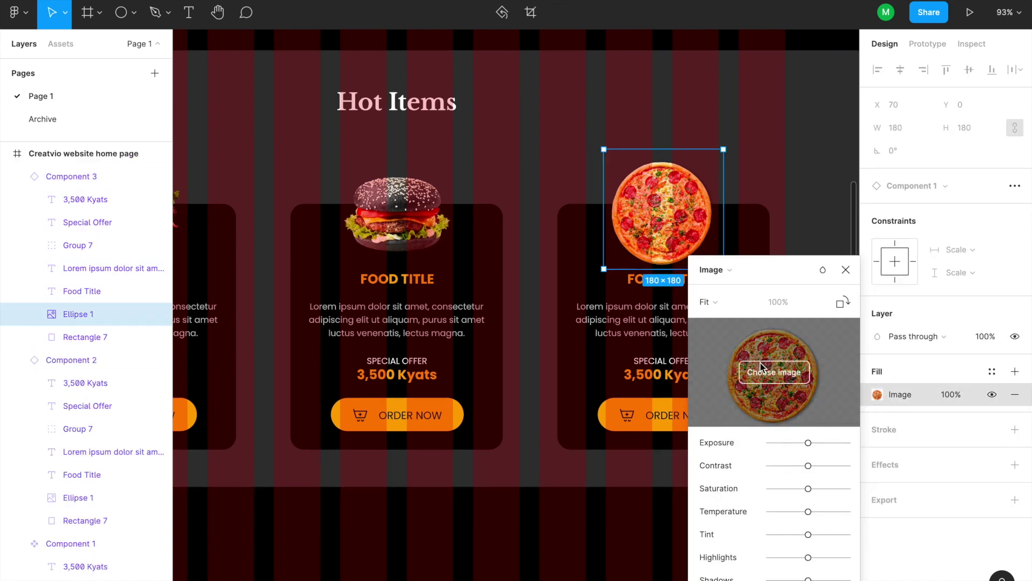
click(775, 372)
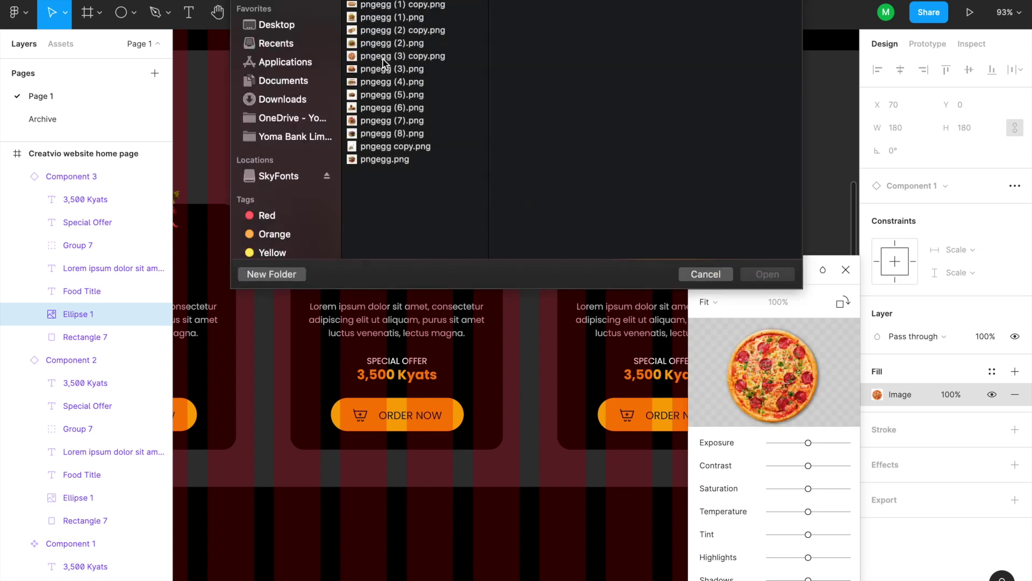
click(382, 57)
key(Up)
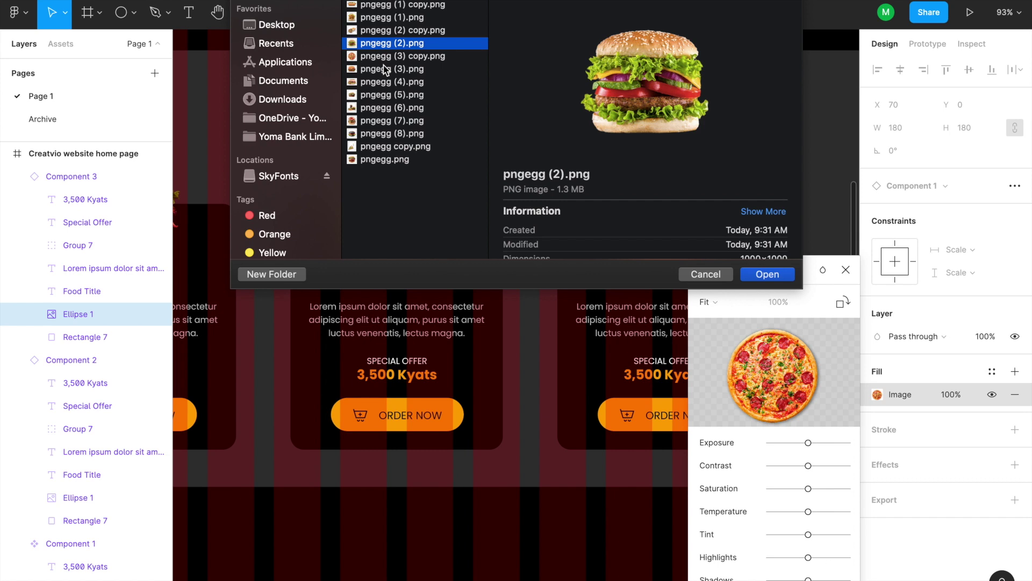
key(Return)
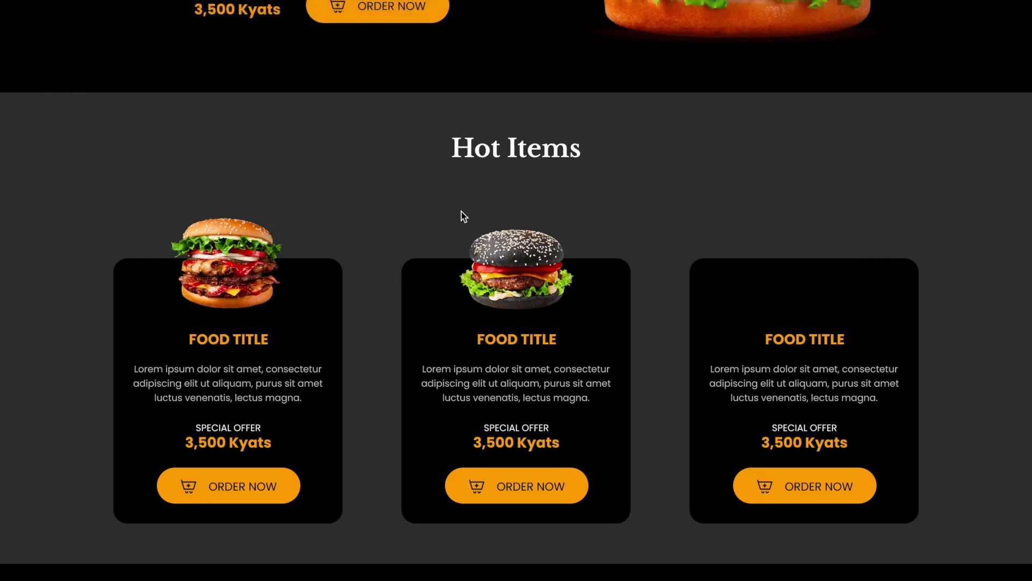
scroll(462, 210, down, 1)
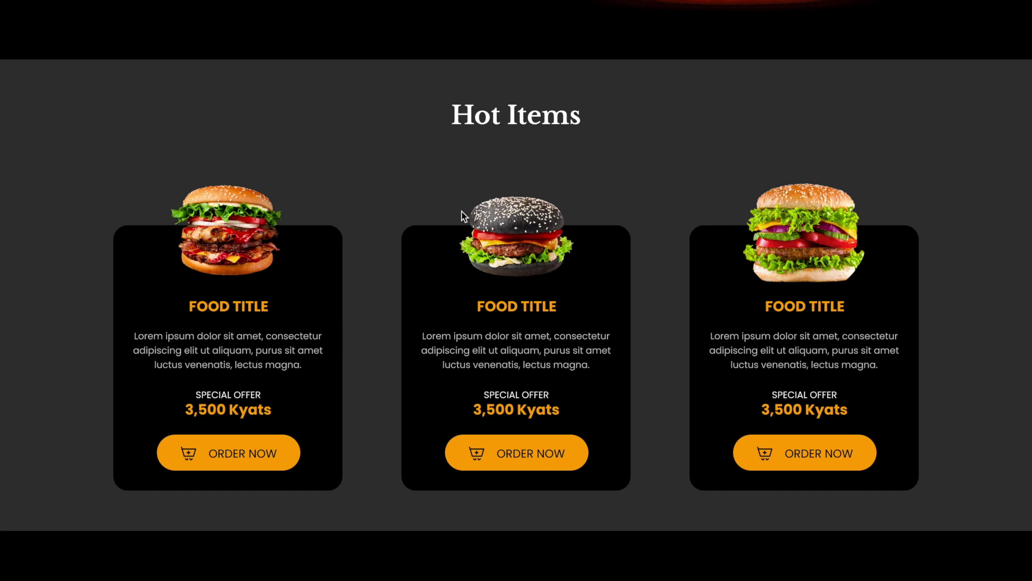
scroll(459, 214, up, 1)
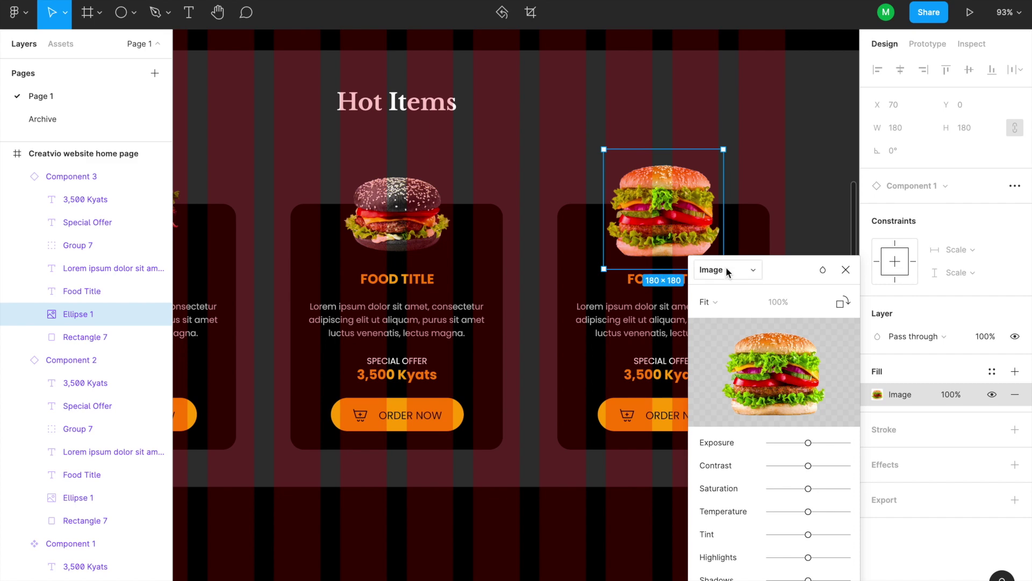
click(846, 270)
Darken the fill of the Hot Items section's background rectangle to 1E1E1E.
scroll(650, 296, down, 3)
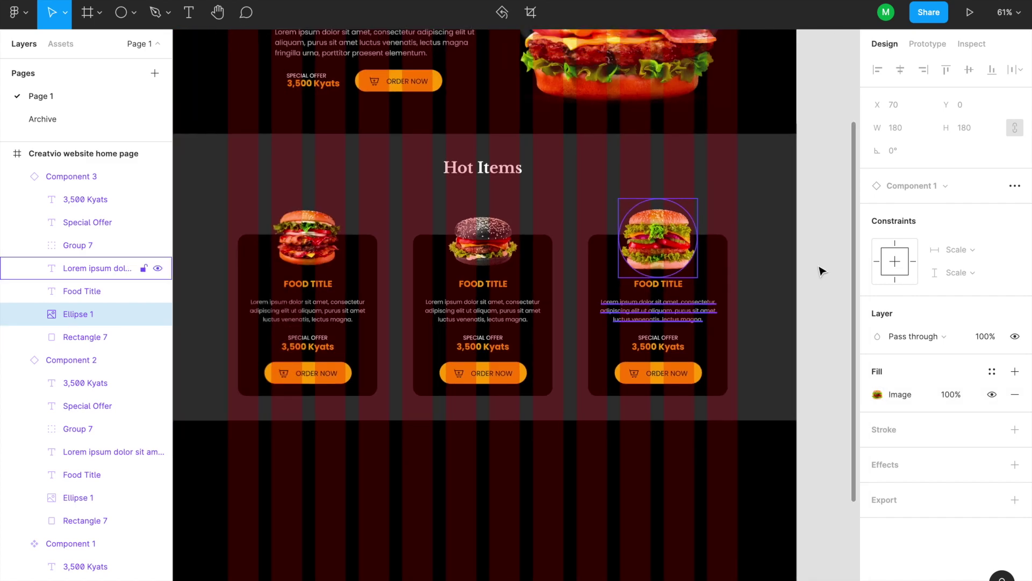
click(781, 210)
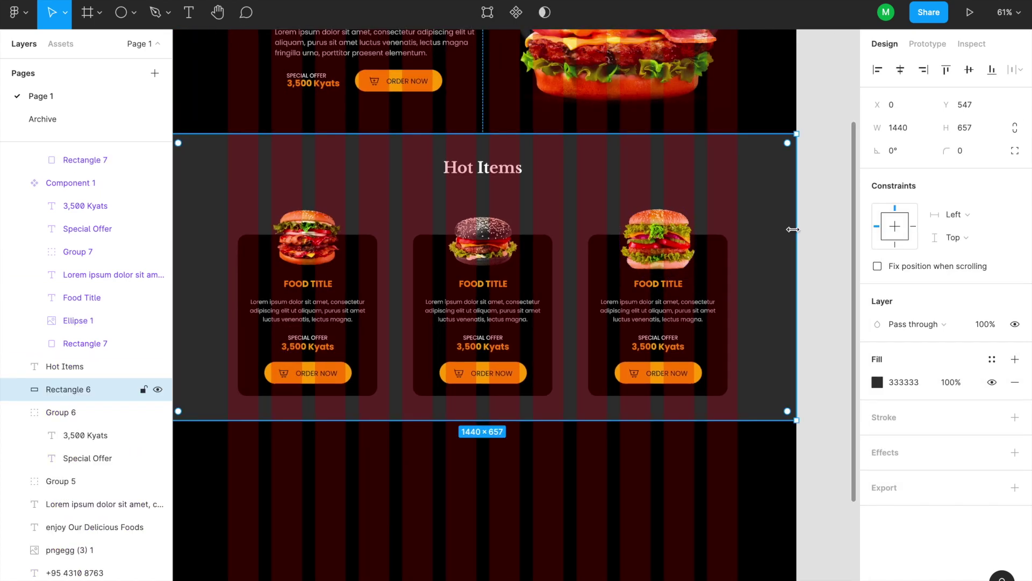
click(878, 382)
drag(690, 392, 689, 408)
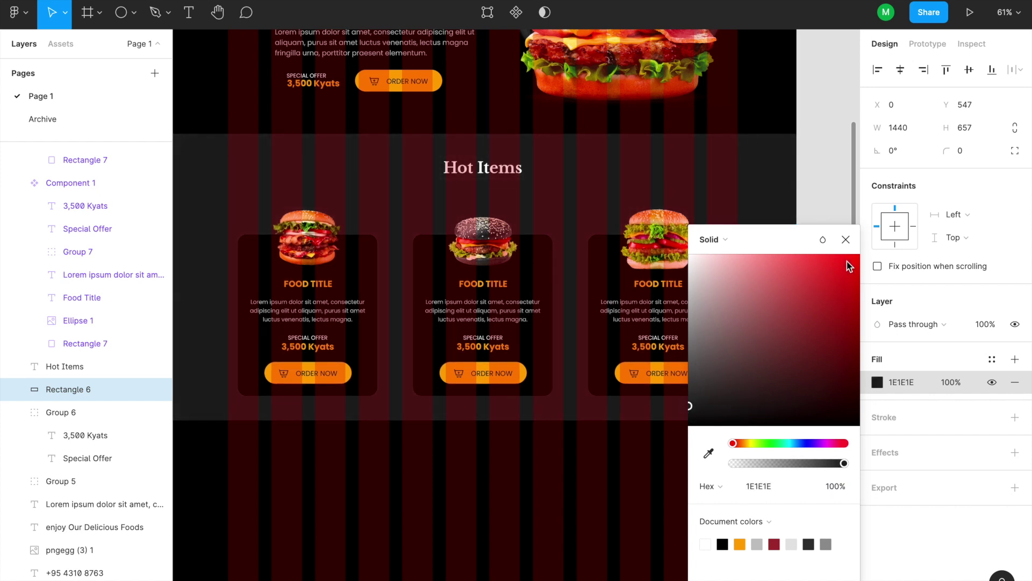
click(845, 241)
key(Escape)
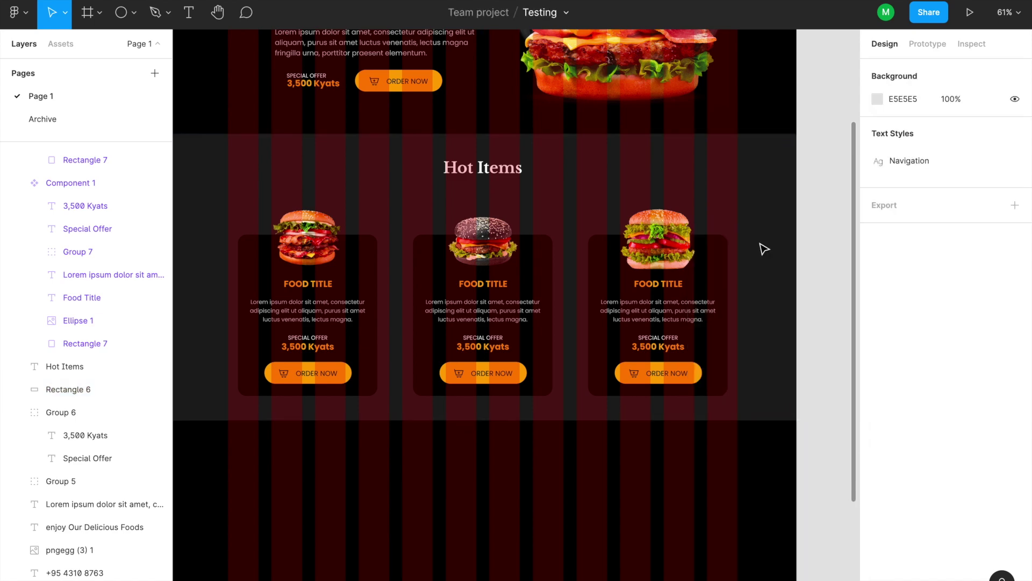
Check the darker Hot Items background against the hero area in the prototype preview, and return to the design file.
key(ctrl+alt+Return)
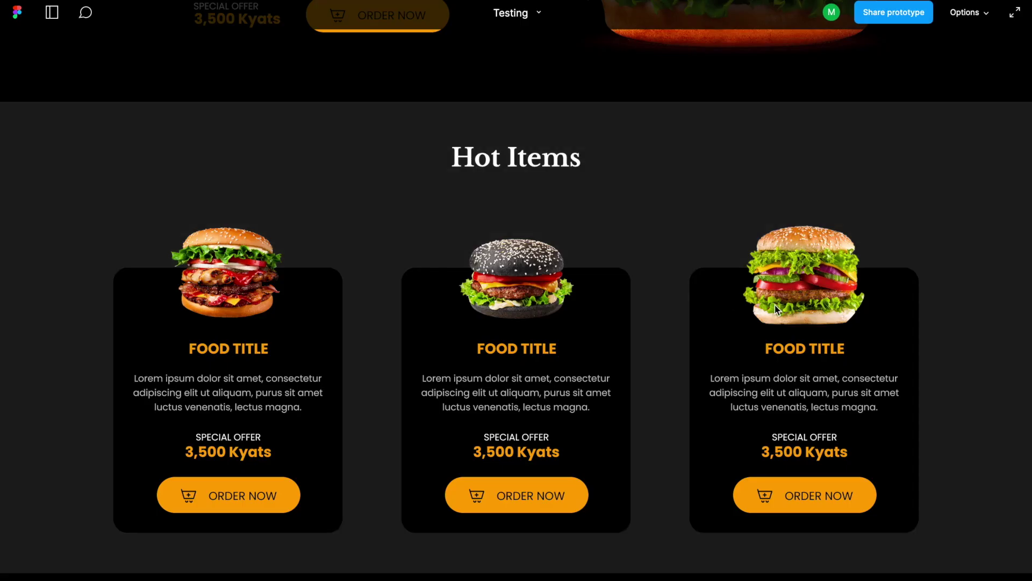
scroll(775, 305, down, 3)
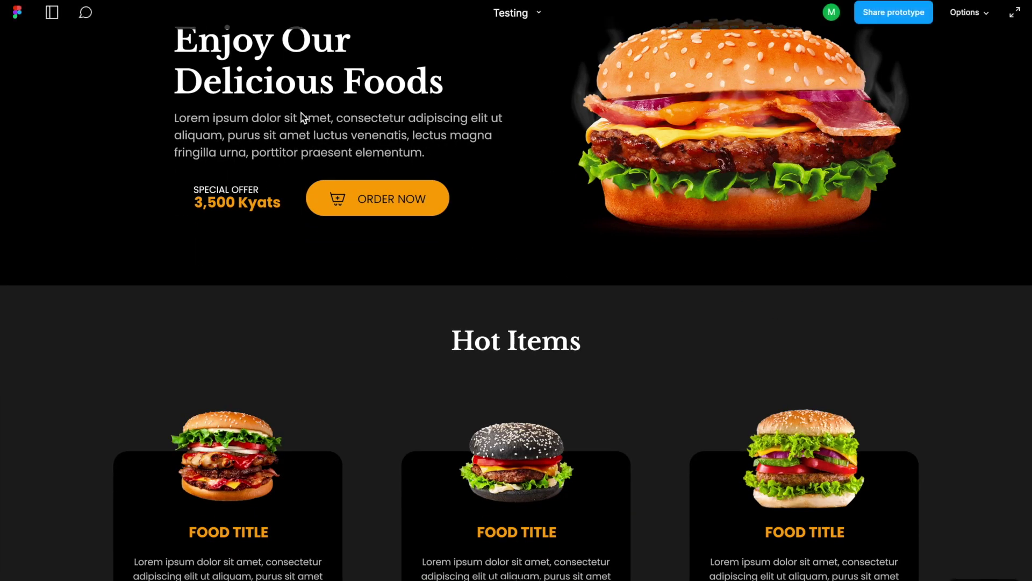
key(Escape)
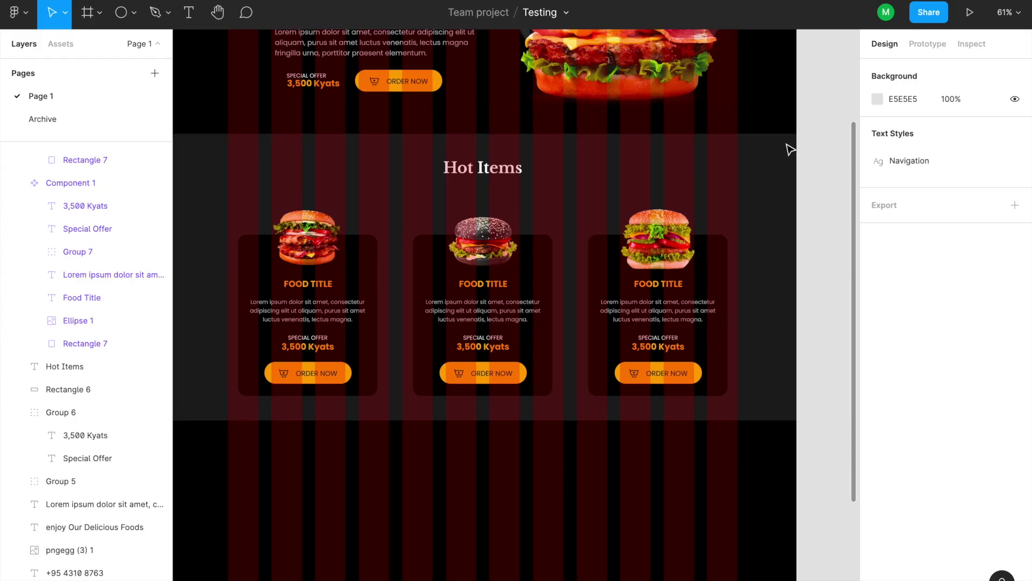
Move all three food cards together up 4 px to Y 692.
ctrl+scroll(617, 282, down, 3)
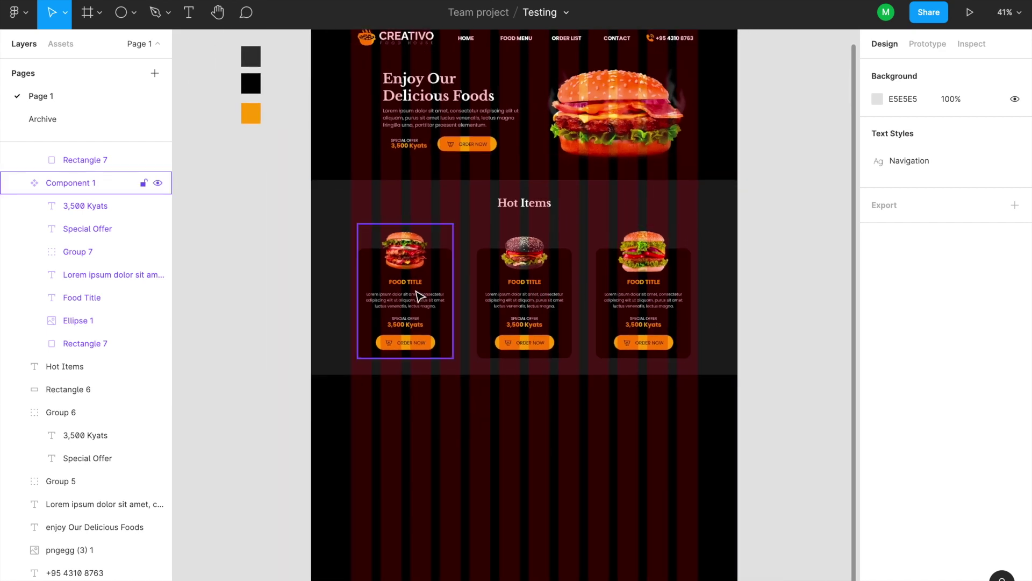
click(413, 301)
shift+click(538, 302)
shift+click(634, 304)
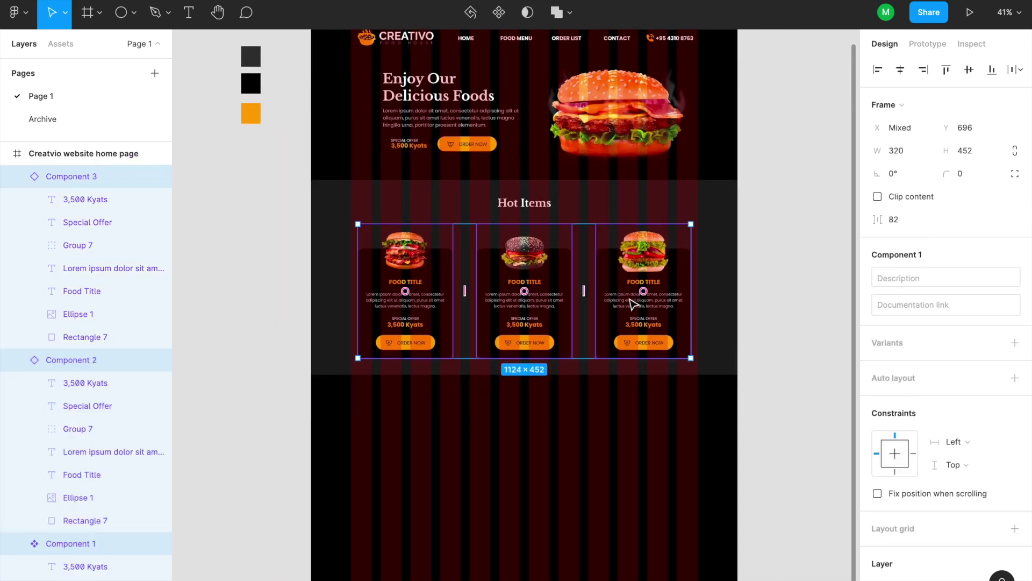
key(Up)
key(Up)
key(Up)
key(Up)
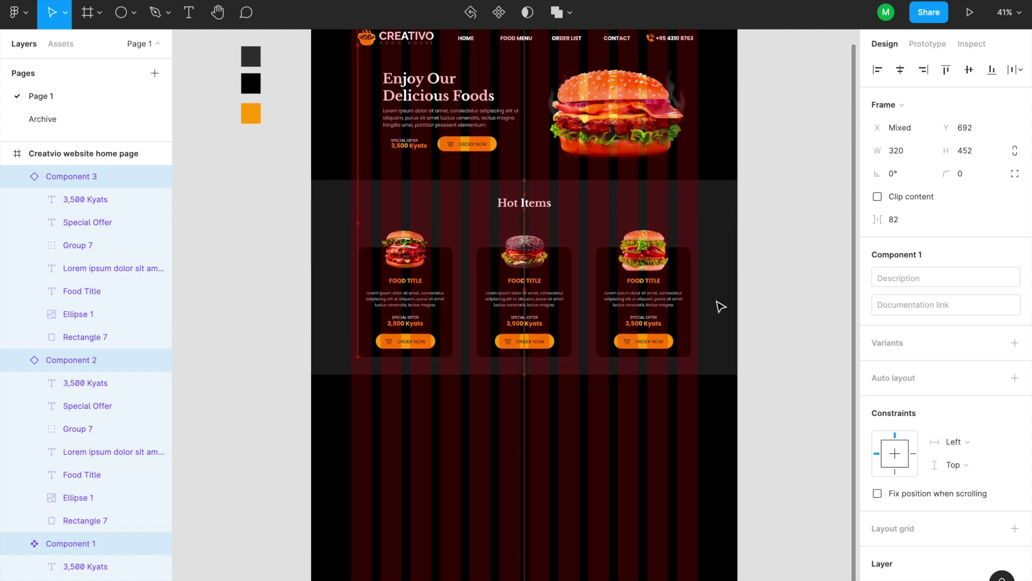
click(790, 313)
Duplicate the Hot Items heading into the empty black area below the section, at about X 499, Y 1237.
scroll(441, 277, up, 3)
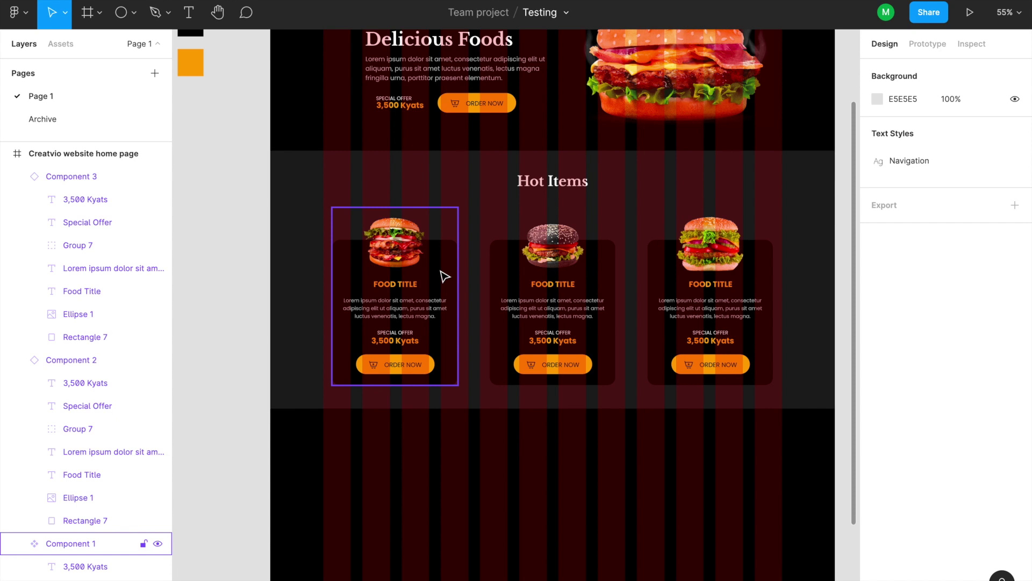
click(575, 190)
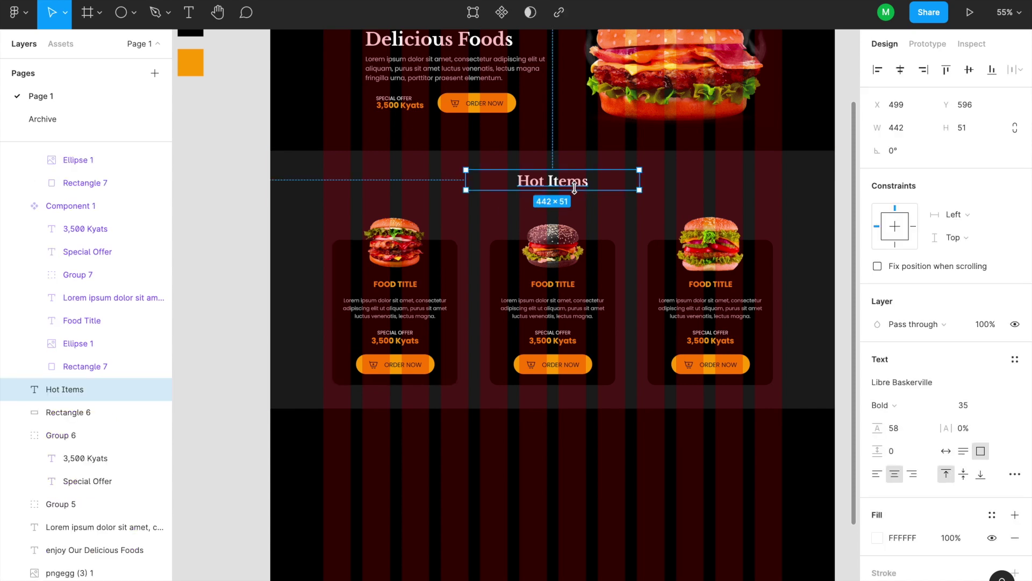
alt+drag(572, 185, 584, 450)
scroll(586, 454, down, 3)
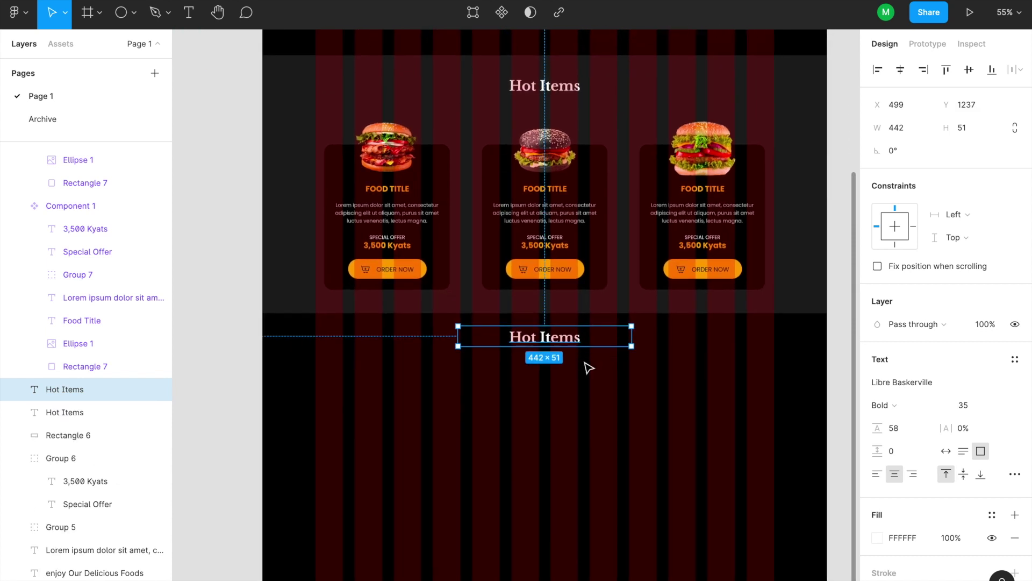
key(Delete)
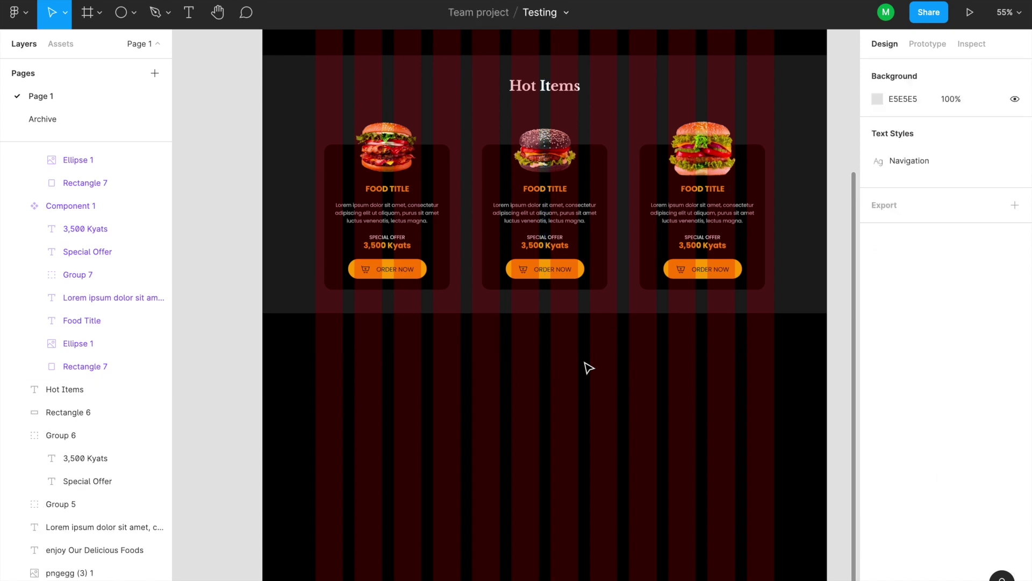
key(ctrl+z)
Change the duplicated heading's text to "How To Delivery".
key(Return)
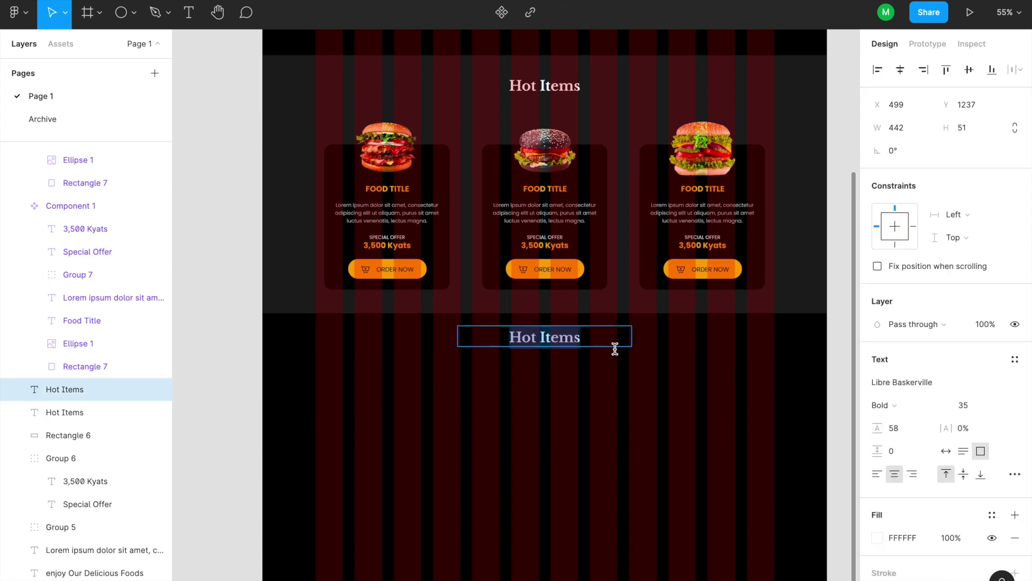
text(How To)
key(BackSpace)
text(o Deliver)
key(BackSpace)
key(BackSpace)
key(BackSpace)
key(BackSpace)
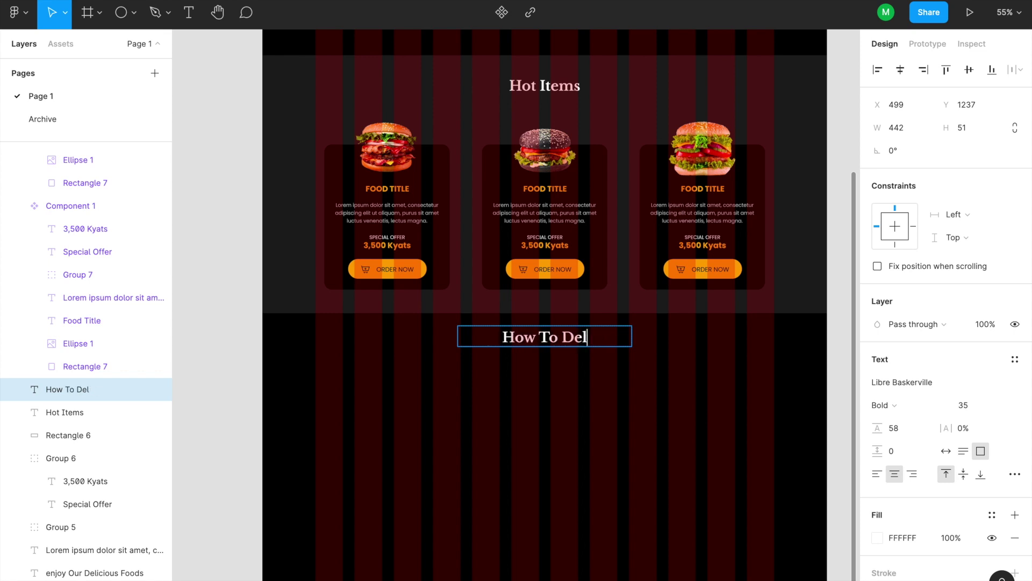
text(ivery)
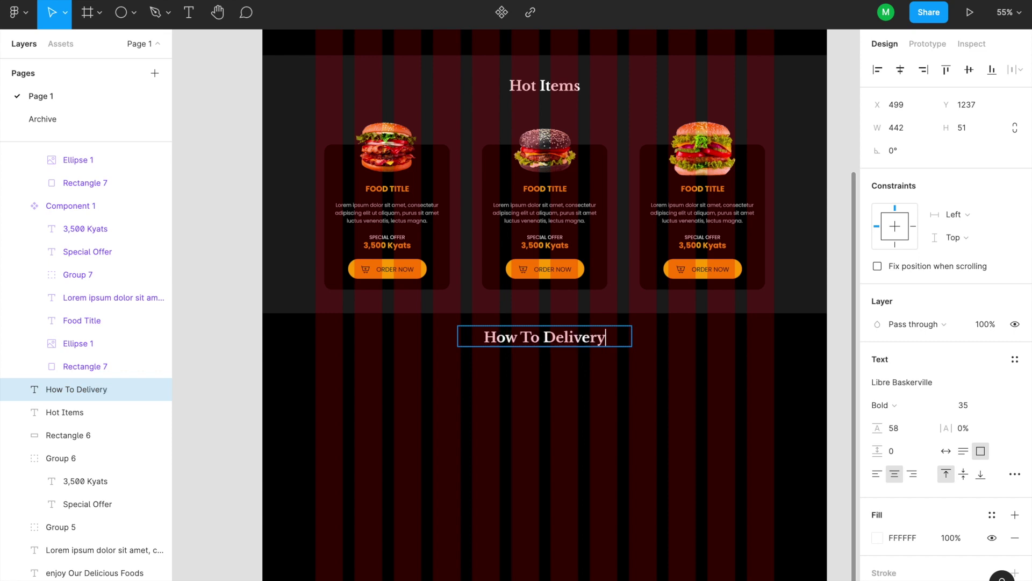
key(Escape)
click(571, 392)
Add a text "1" below and to the left of the How To Delivery heading, with font size 150.
drag(572, 391, 587, 313)
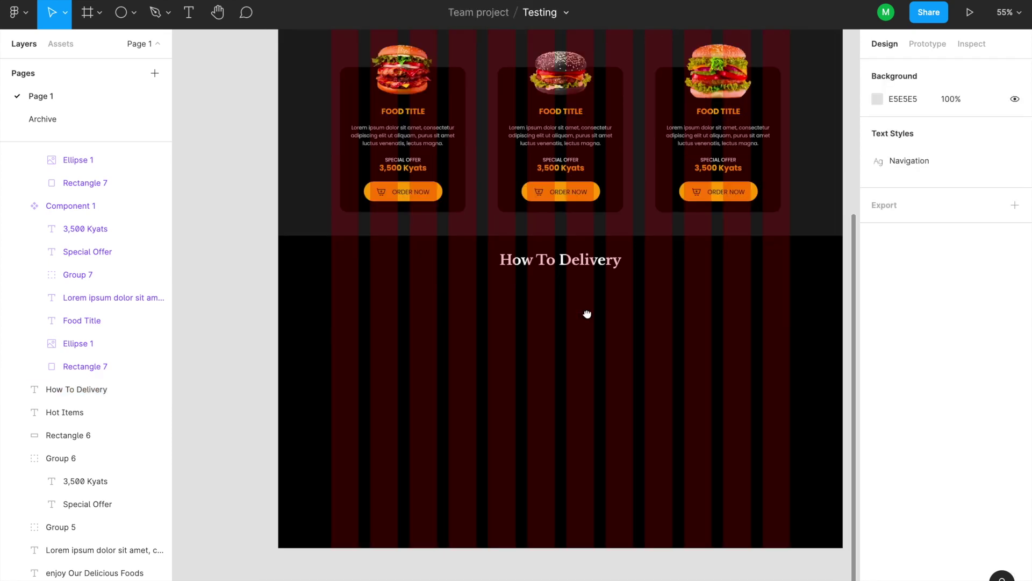
scroll(427, 334, up, 2)
key(t)
click(438, 339)
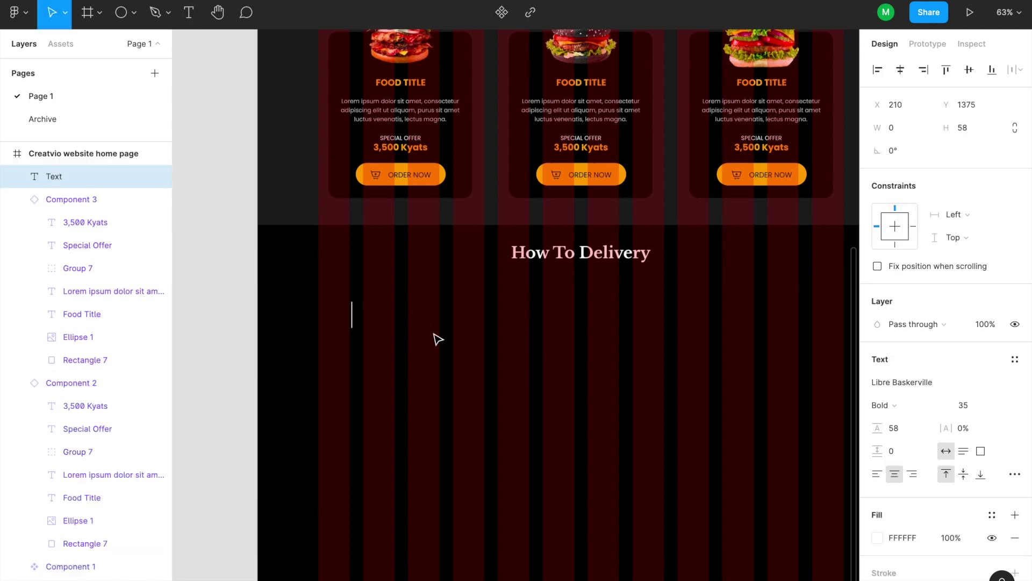
text(1)
key(Escape)
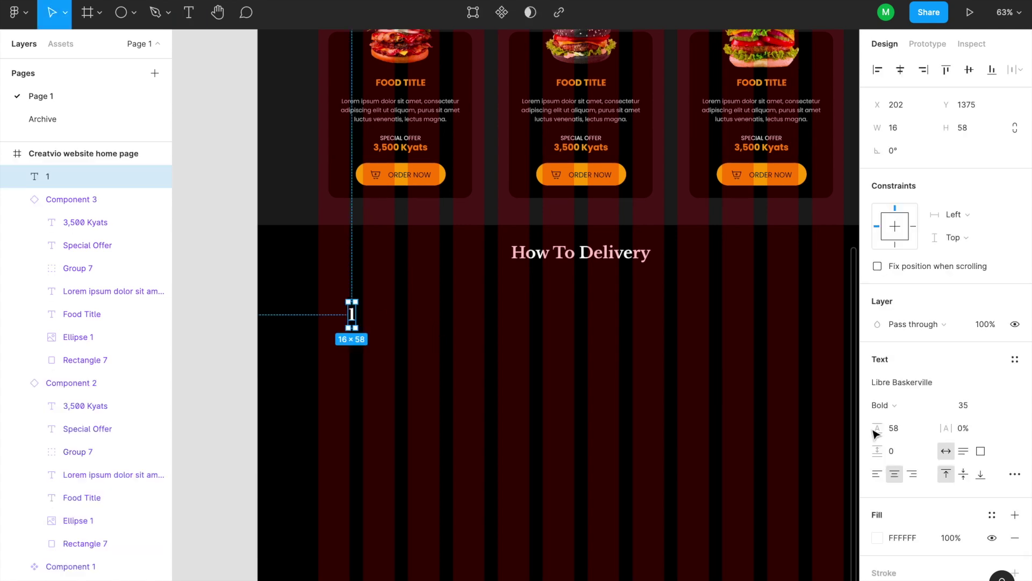
click(965, 406)
text(150)
key(Return)
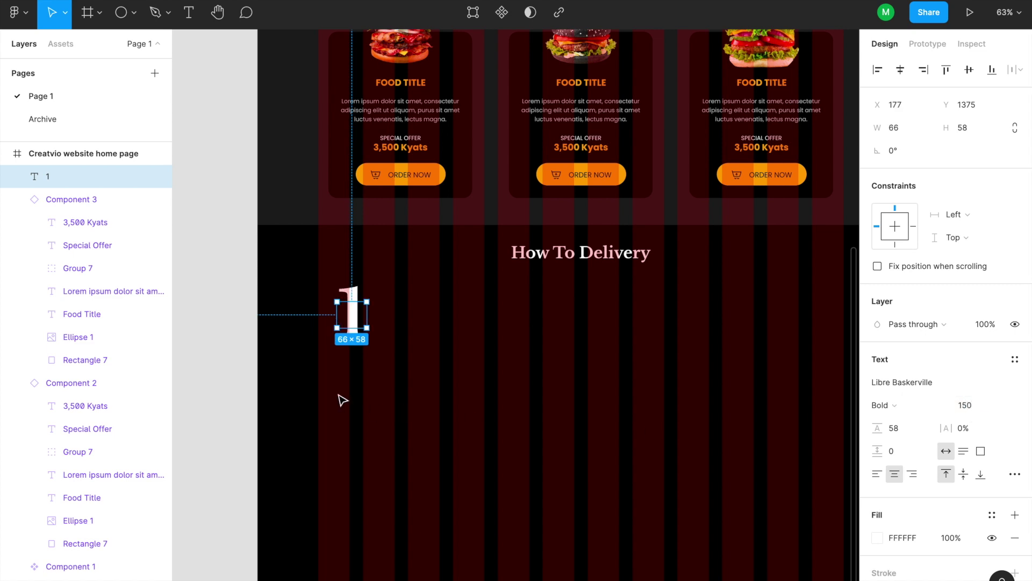
Move the large numeral 1 to about X 219, Y 1392 and fill it with the document's orange color.
click(364, 341)
scroll(364, 333, up, 3)
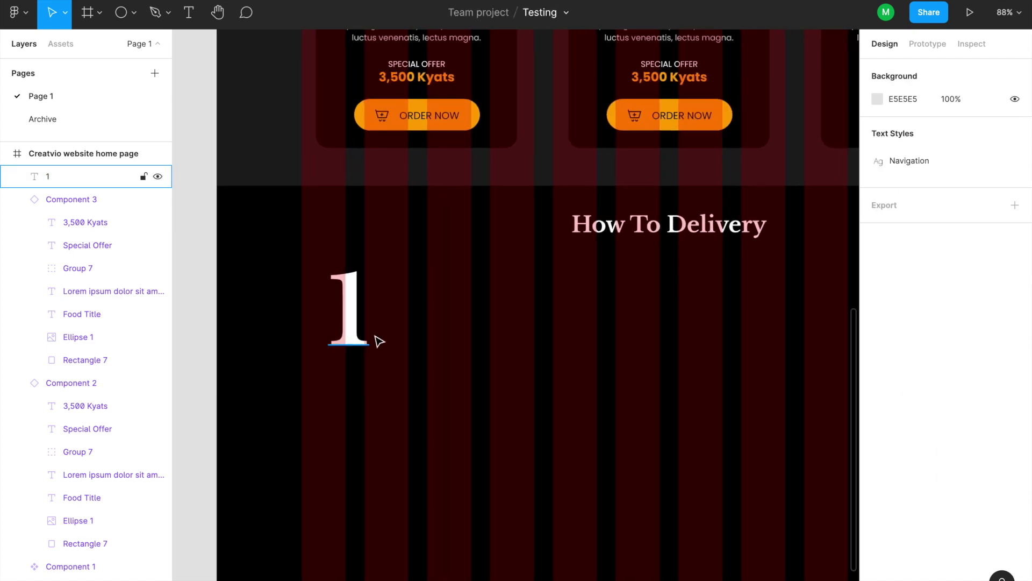
click(369, 331)
scroll(377, 333, down, 2)
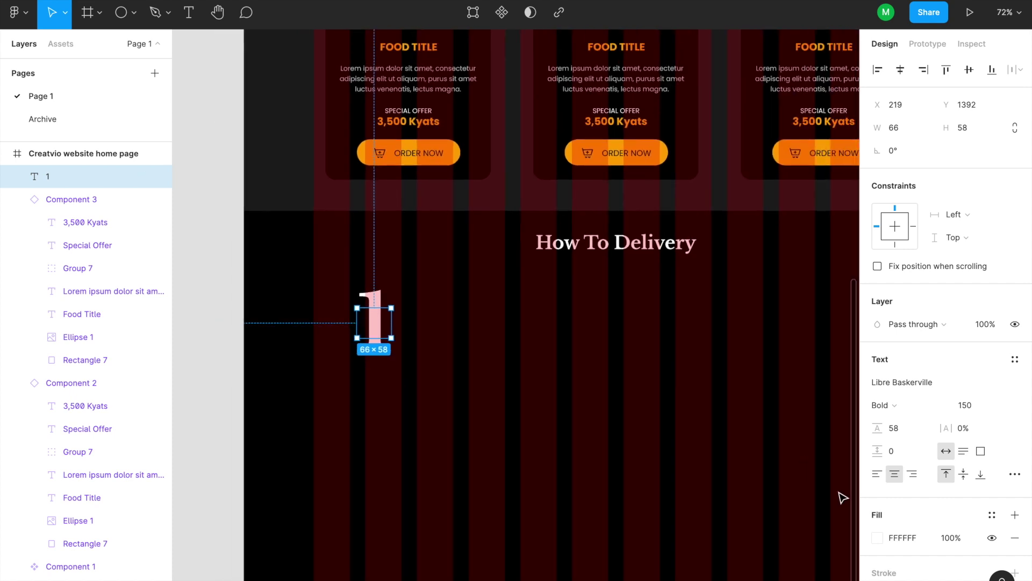
click(878, 538)
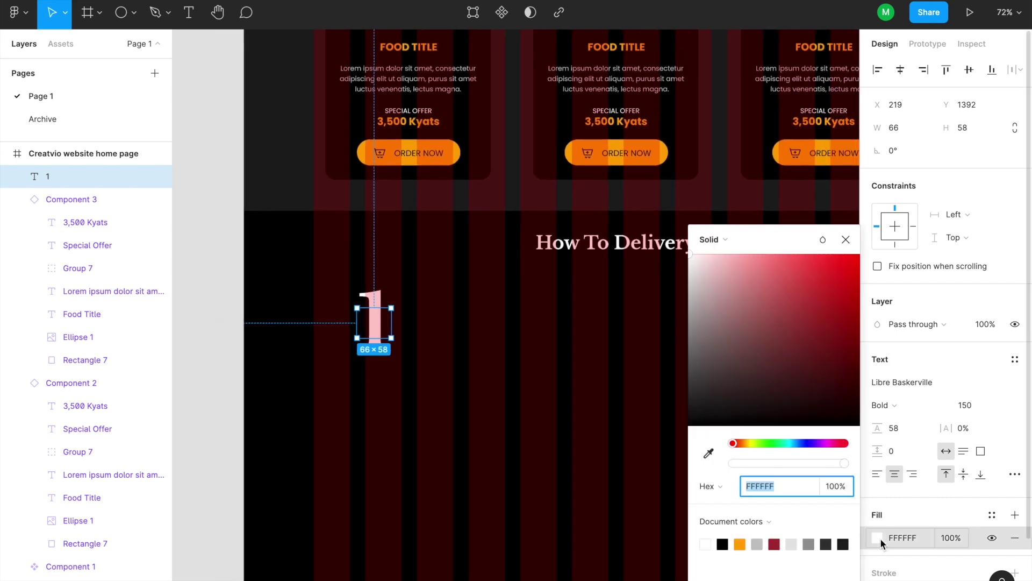
click(742, 544)
key(Escape)
click(456, 272)
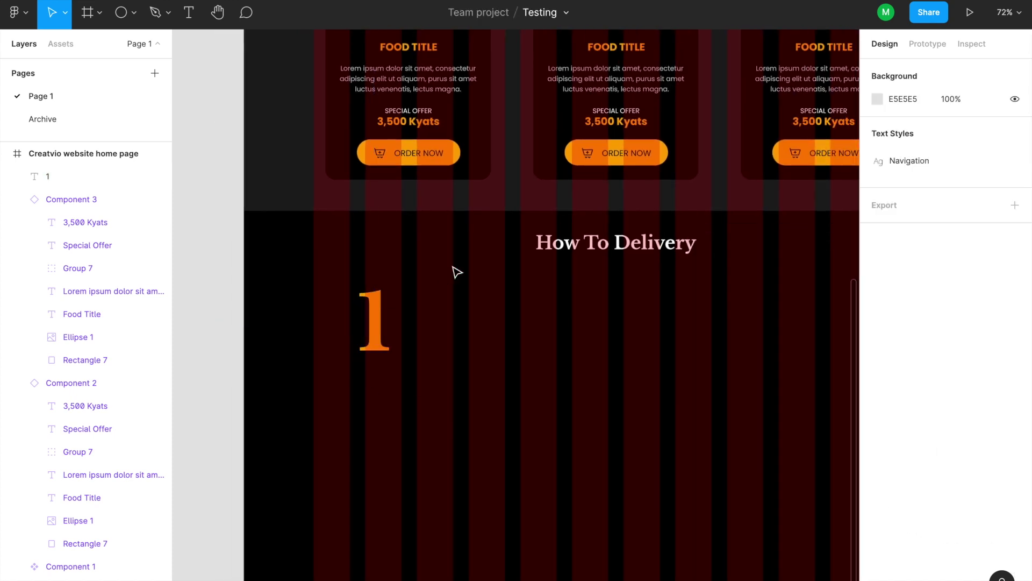
Duplicate the hero section's lorem ipsum paragraph beside the orange numeral 1, at about X 273, Y 1370.
scroll(464, 230, up, 3)
ctrl+scroll(498, 221, down, 2)
scroll(498, 221, up, 3)
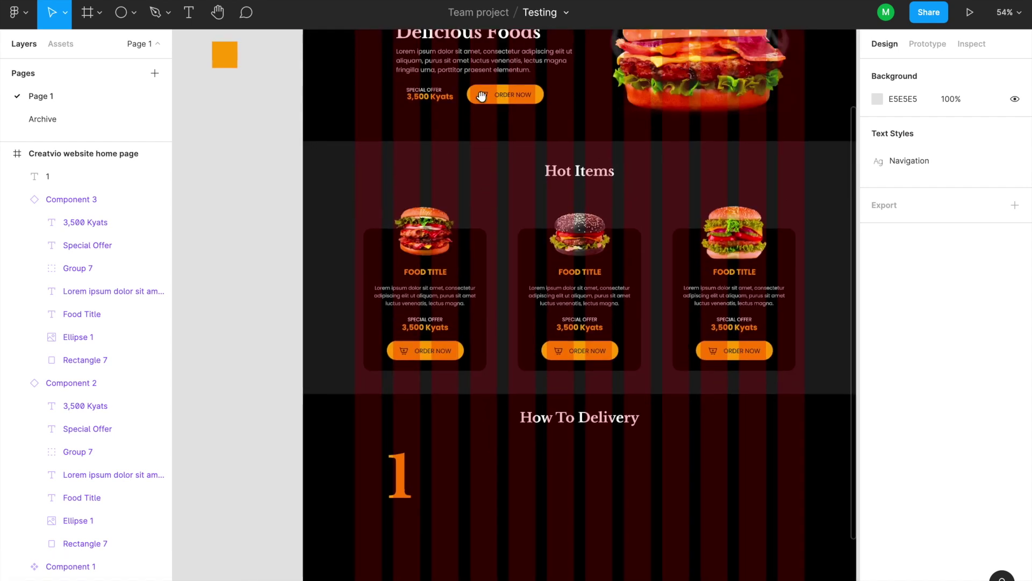
alt+drag(492, 59, 517, 471)
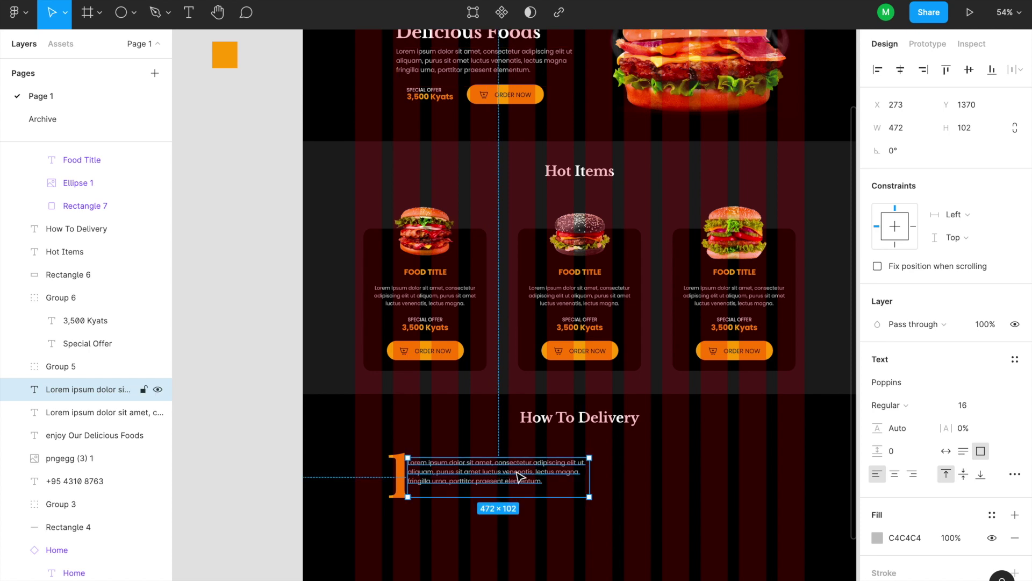
scroll(518, 473, down, 3)
ctrl+scroll(518, 475, up, 5)
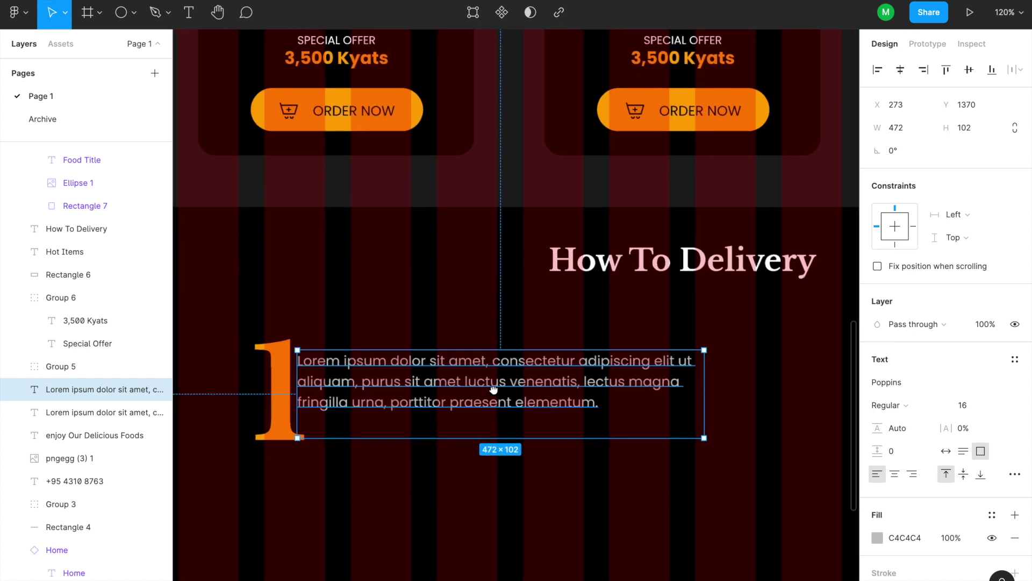
Set the duplicated paragraph's font size to 13, narrow its box to 380 × 73 and place it at X 277, Y 1381 beside numeral 1.
drag(699, 437, 701, 413)
click(963, 405)
text(13)
key(Return)
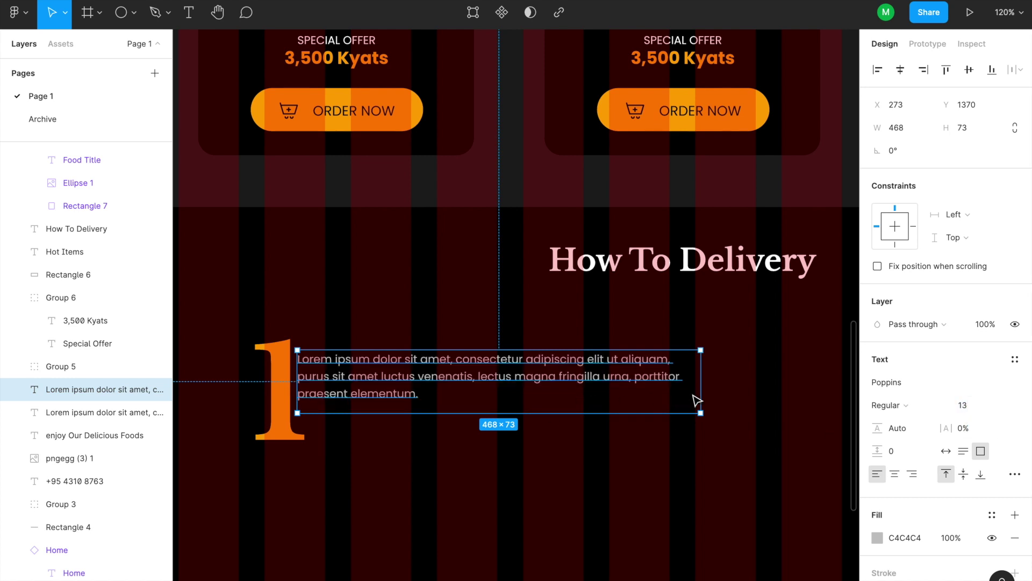
drag(703, 381, 625, 379)
drag(462, 387, 465, 396)
ctrl+scroll(465, 396, down, 3)
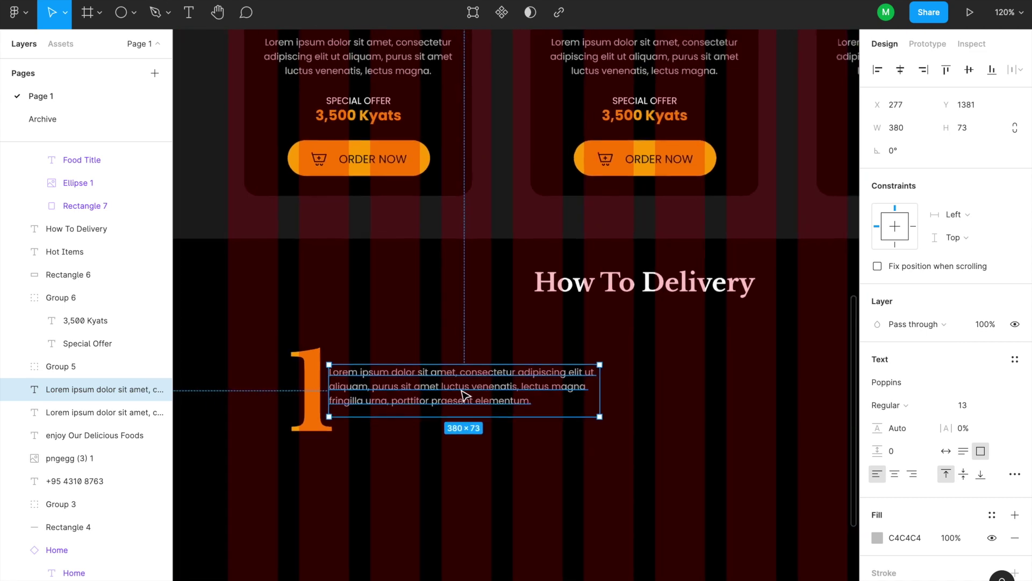
shift+click(322, 403)
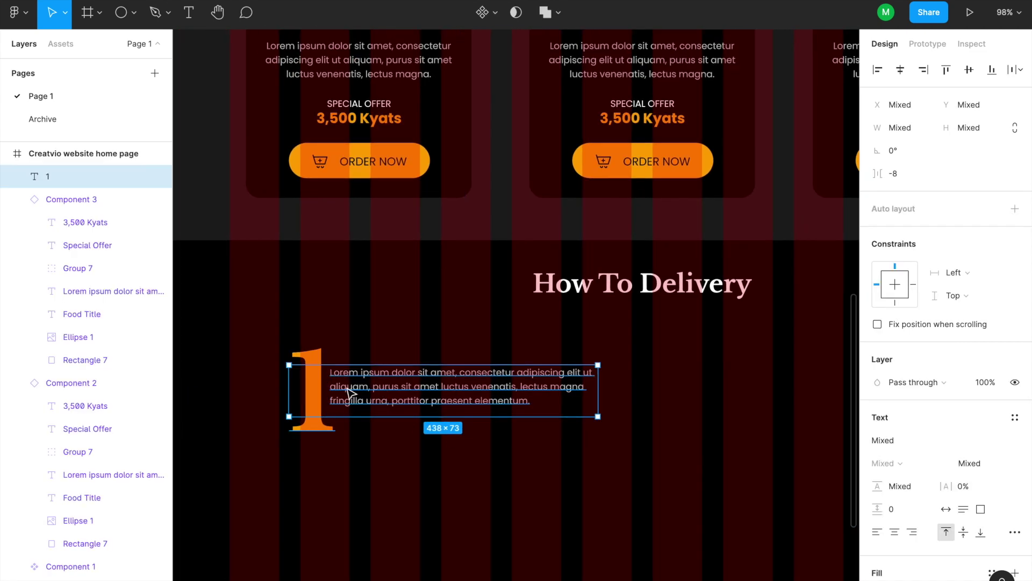
key(Escape)
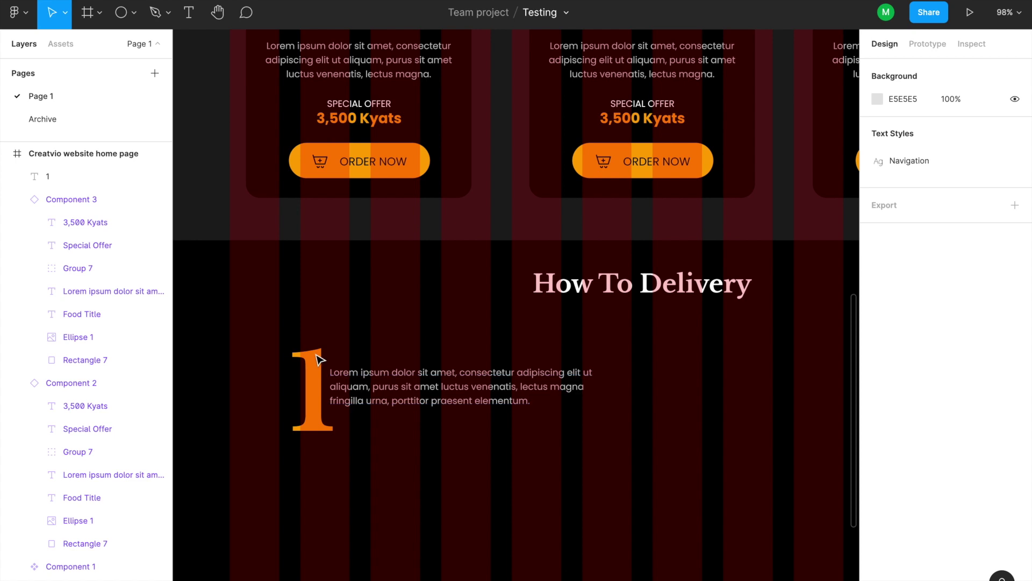
drag(291, 339, 450, 447)
key(alt)
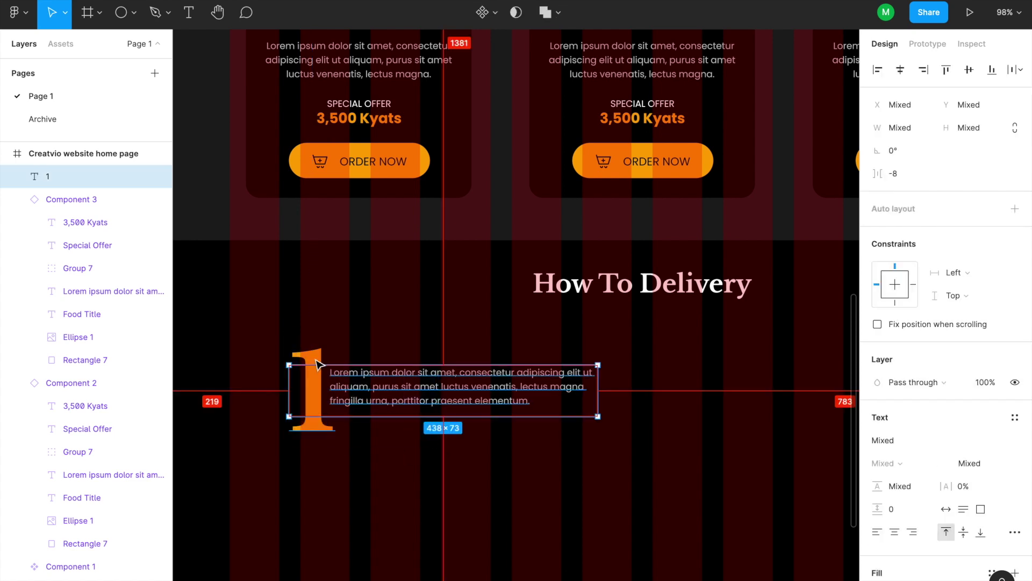
drag(316, 357, 377, 447)
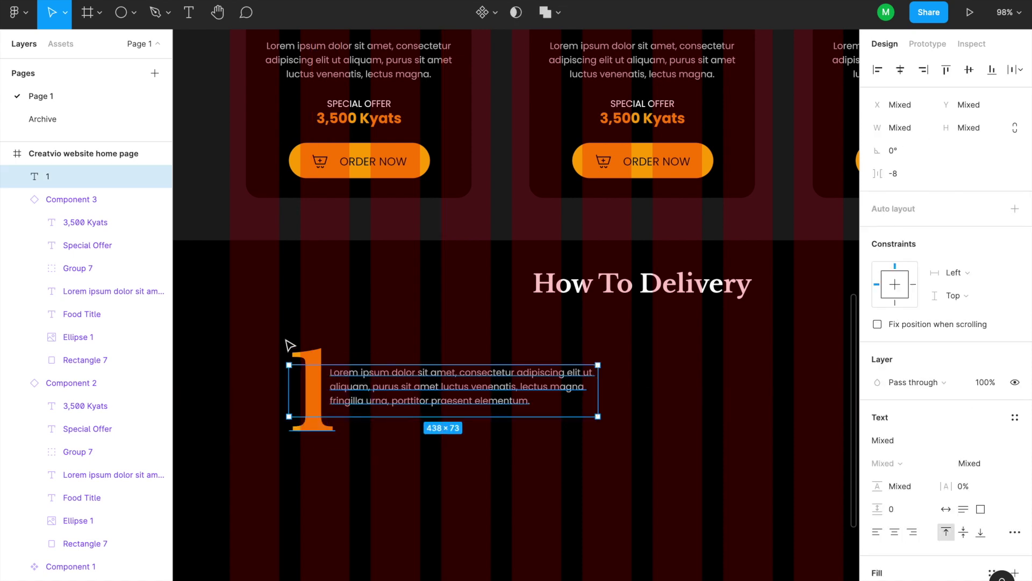
drag(293, 340, 397, 452)
key(alt)
scroll(410, 429, down, 3)
drag(561, 489, 272, 352)
click(295, 415)
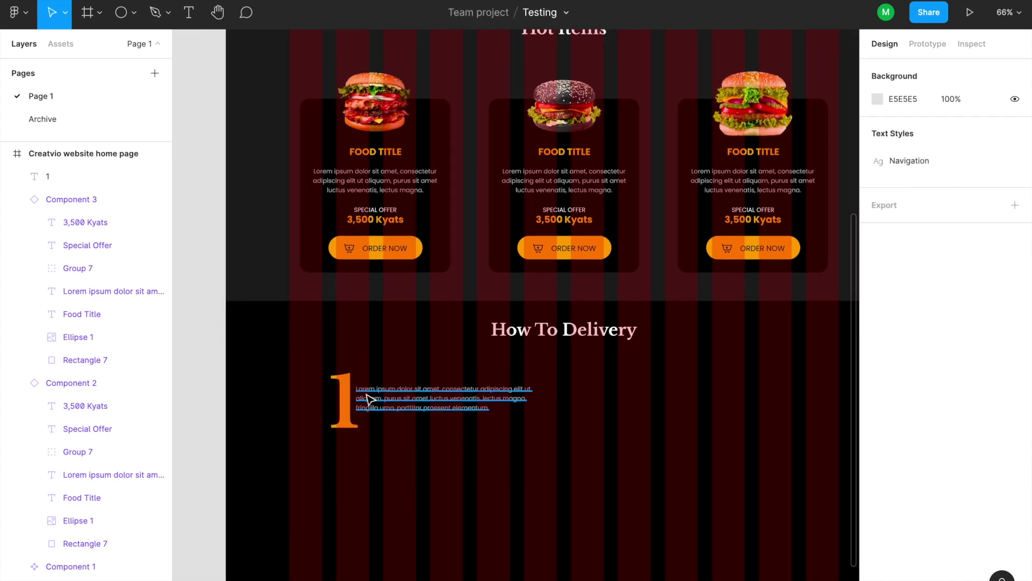
Duplicate numeral 1 together with its paragraph, placing the copy below and to the right with its numeral at about X 318, Y 1531.
click(347, 399)
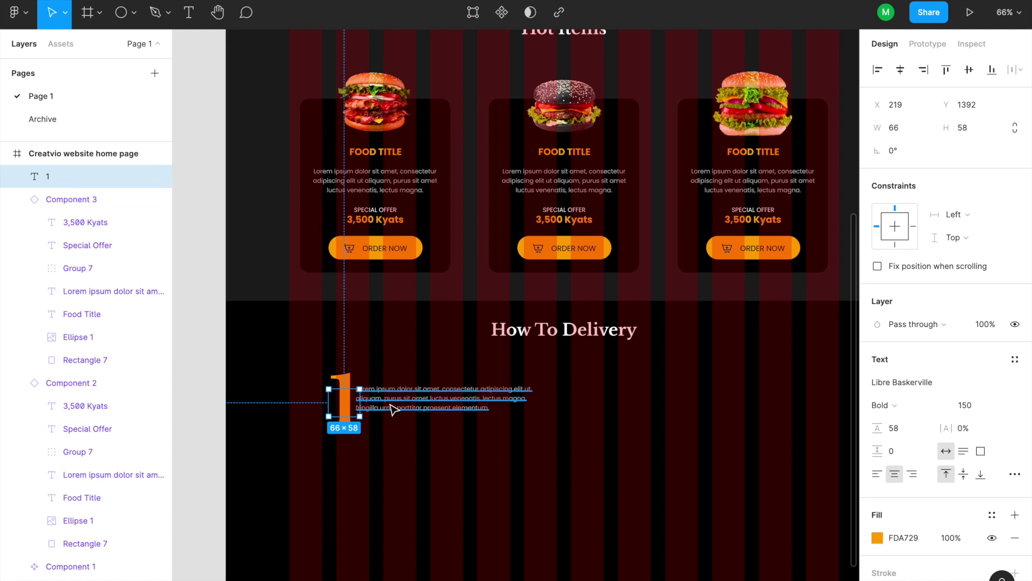
drag(360, 388, 382, 369)
key(ctrl+z)
shift+click(409, 410)
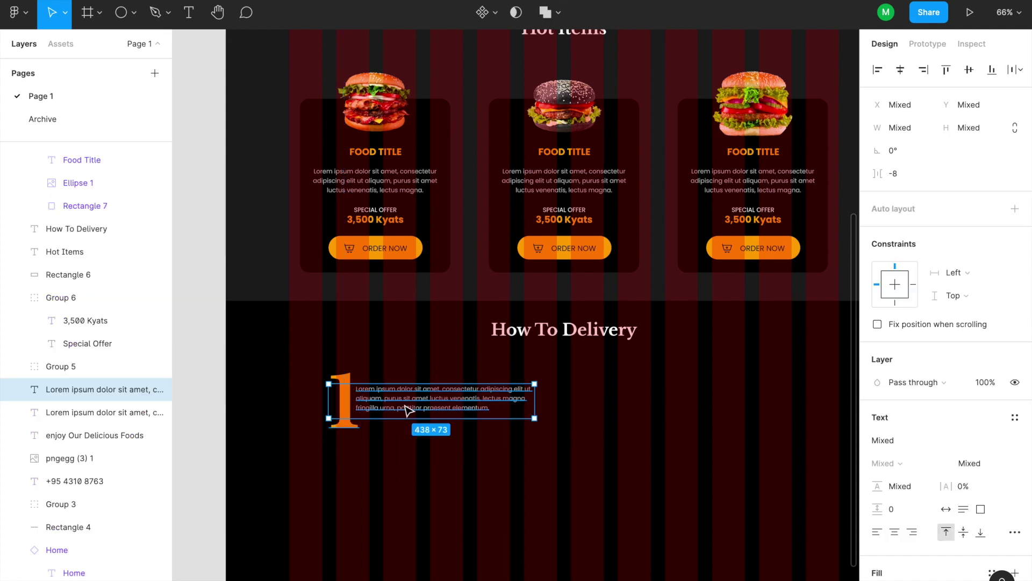
drag(409, 406, 453, 465)
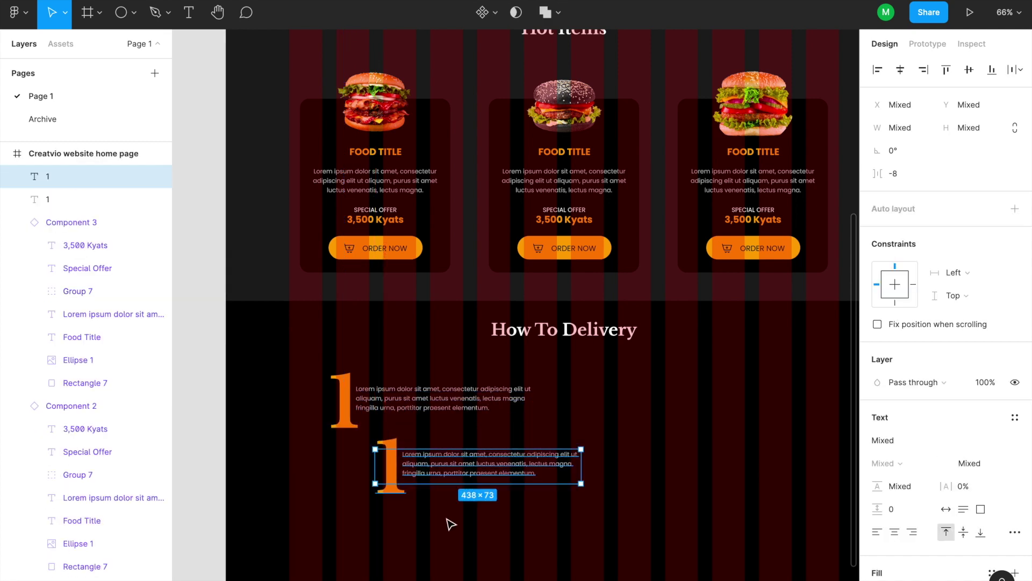
Change the duplicated numeral to "2" and shift its paragraph right to X 409, Y 1516, clear of the digit.
click(447, 520)
double_click(392, 472)
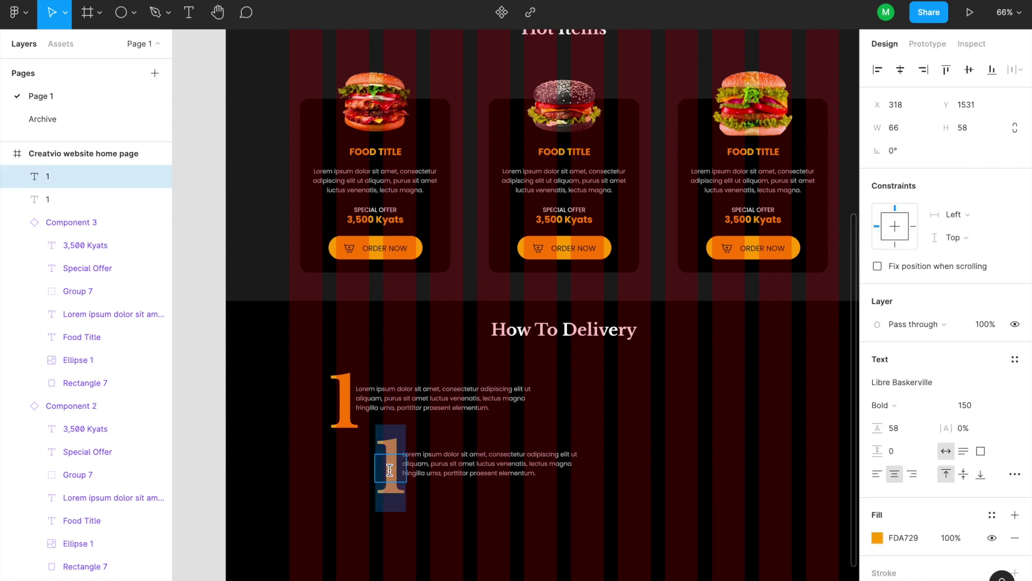
text(2)
key(Escape)
key(Escape)
drag(463, 473, 479, 471)
scroll(479, 472, down, 2)
scroll(479, 472, right, 1)
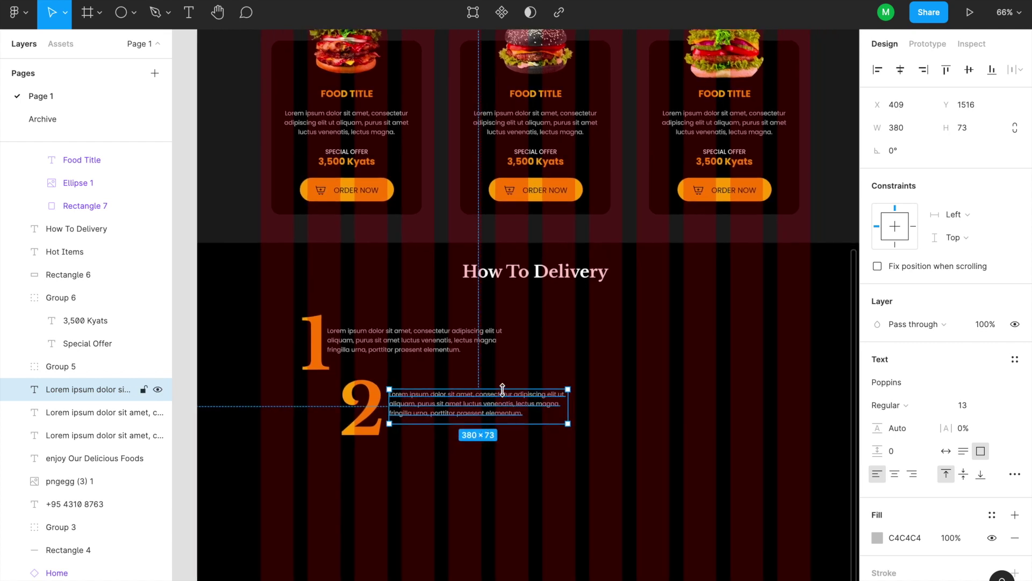
Nudge numeral 1 and its paragraph together about 10 px to the right.
drag(530, 368, 280, 312)
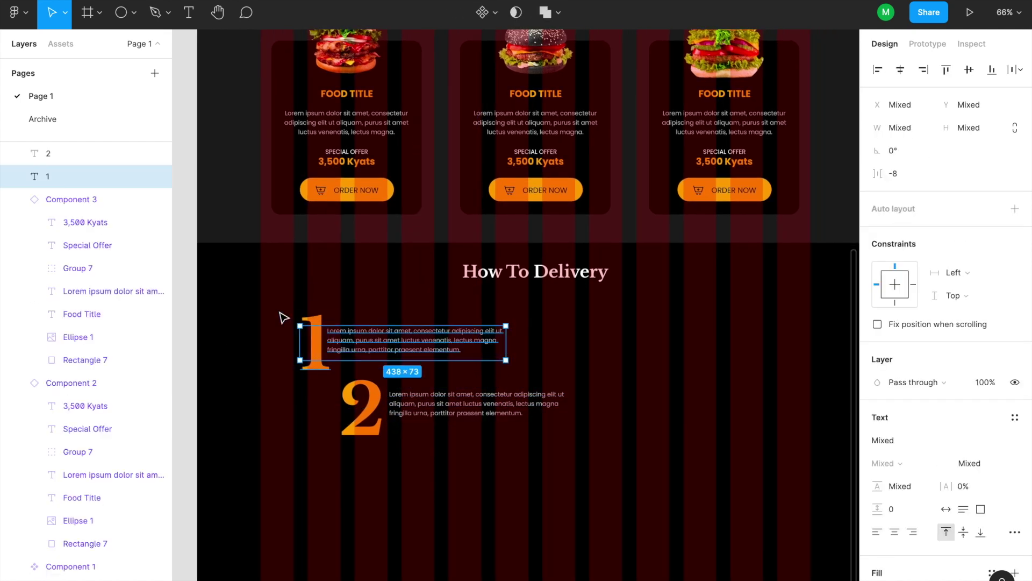
key(Right)
key(Right)
key(Right)
key(Right)
key(Right)
key(Right)
key(Right)
key(Right)
key(Right)
key(Right)
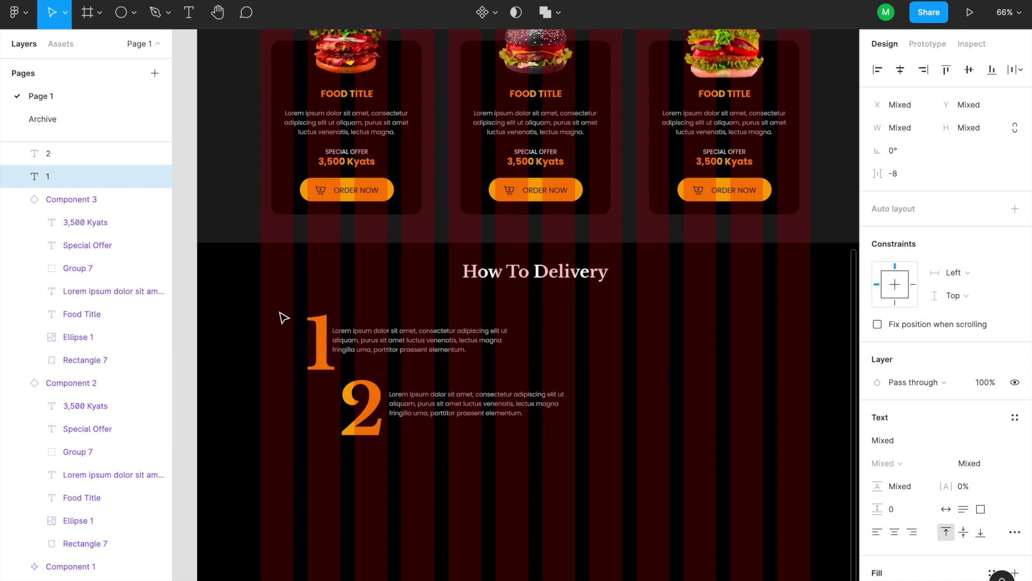
Nudge numeral 2 and its paragraph together about 25 px to the right.
click(523, 451)
drag(523, 451, 339, 380)
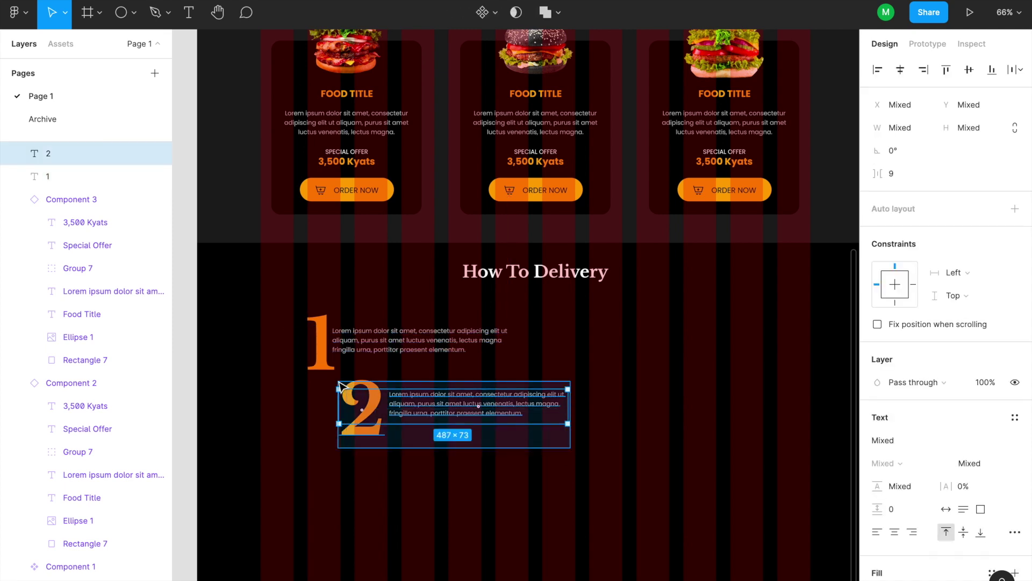
key(Right)
key(Right)
key(Right)
key(Right)
key(Right)
key(Right)
key(Right)
key(Right)
key(Right)
key(Right)
key(Right)
key(Right)
key(Right)
key(Right)
key(Right)
key(Right)
key(Right)
key(Right)
key(Right)
key(Right)
key(Right)
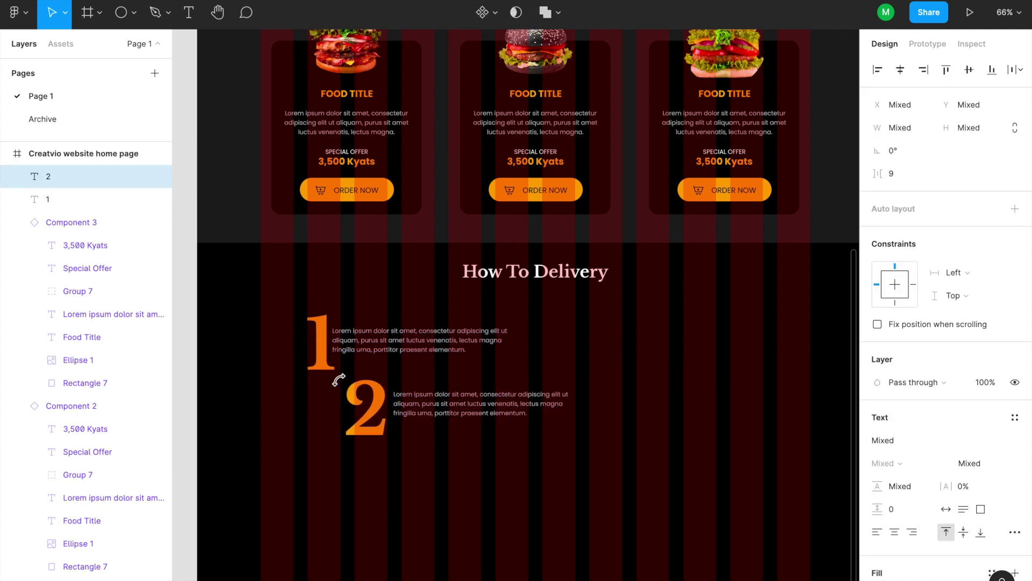
key(Right)
key(Right)
key(Right)
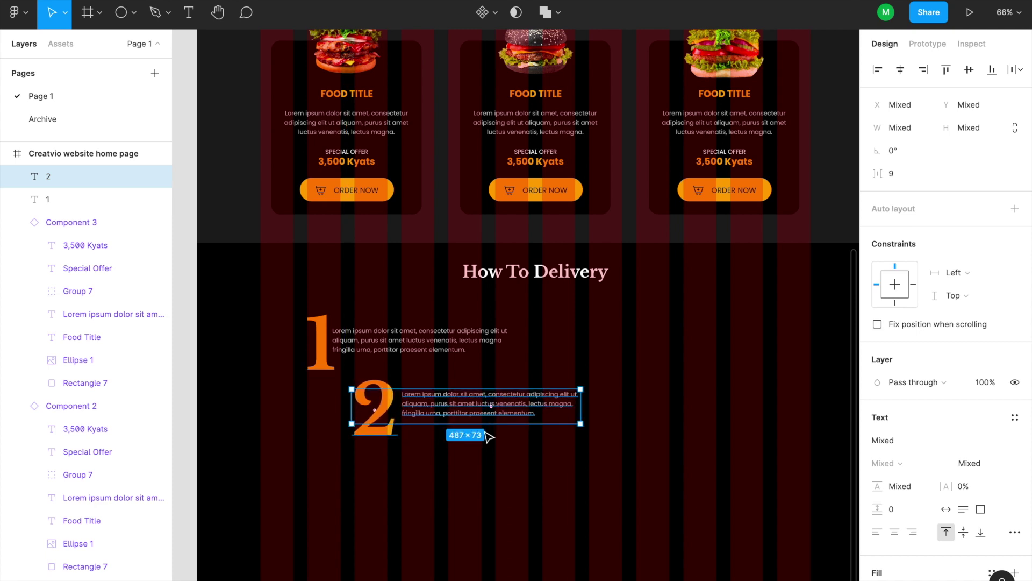
Duplicate numeral 2 and its paragraph below and to the right, and nudge both the original and the copy up about 10 px.
drag(463, 422, 511, 468)
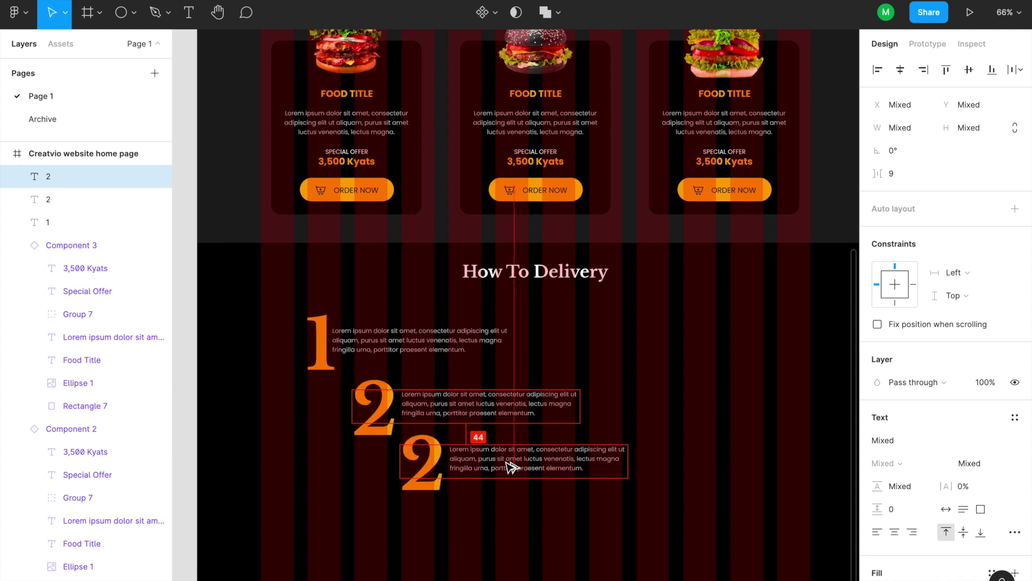
drag(634, 510, 355, 389)
key(Up)
key(Up)
key(Up)
key(Up)
key(Up)
key(Up)
key(Up)
key(Up)
key(Up)
key(Up)
key(Up)
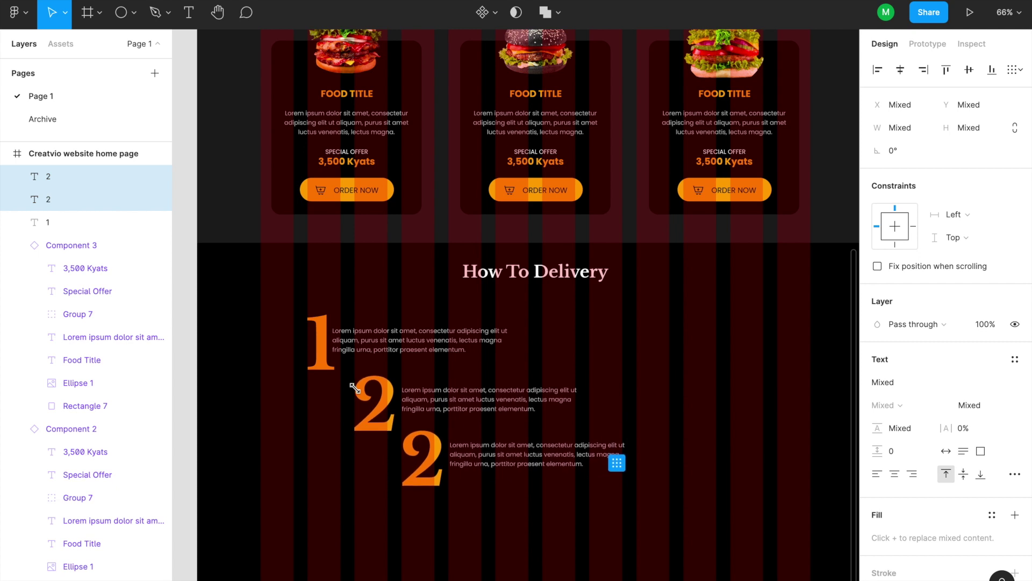
Change the lowest duplicated numeral to "3".
click(425, 472)
double_click(432, 465)
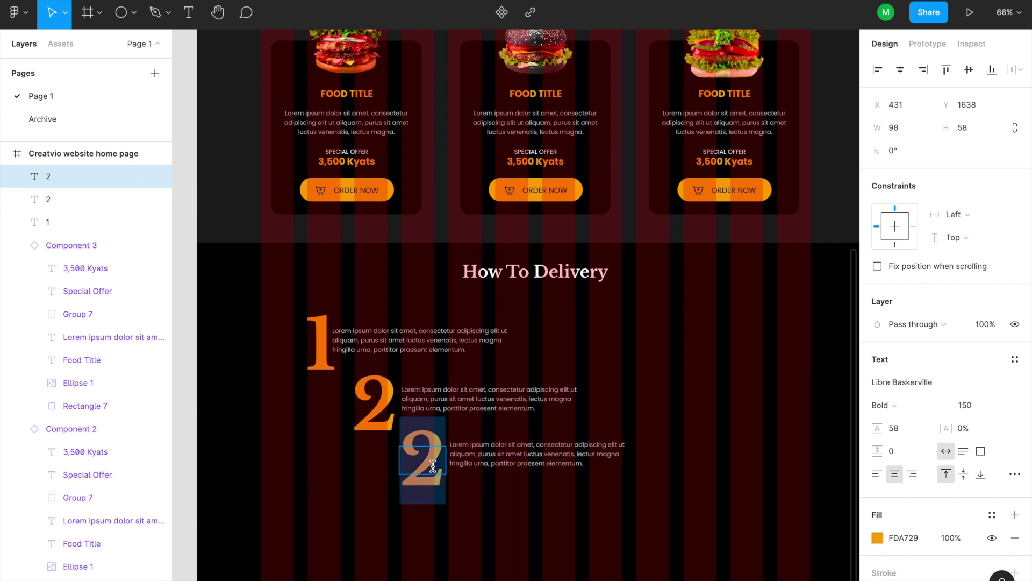
text(3)
click(487, 519)
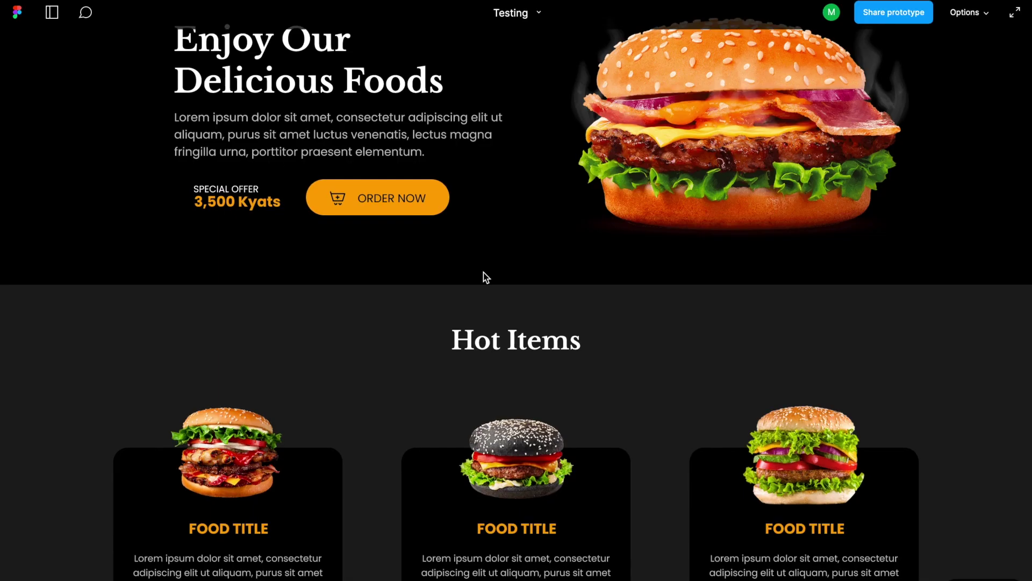
Examine the Hot Items and How To Delivery sections in the prototype preview of the page.
scroll(483, 272, down, 5)
scroll(476, 308, down, 6)
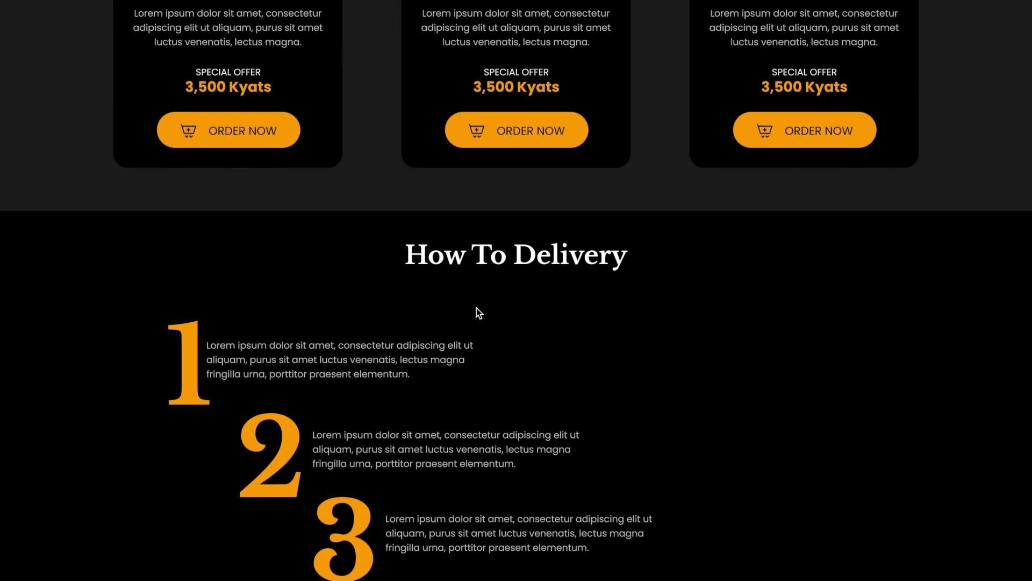